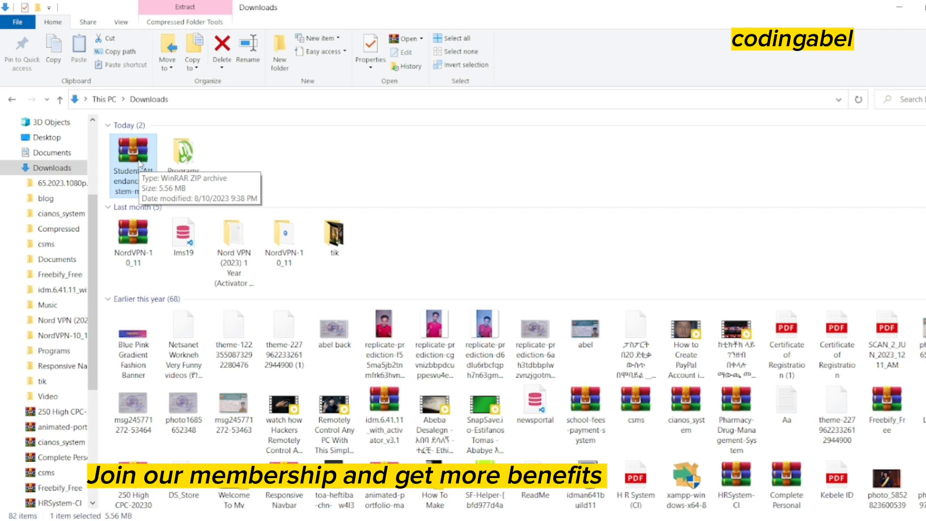
Move the Student Attendance ZIP out of Downloads and open the Desktop folder
left_click_drag(139, 160, 80, 144)
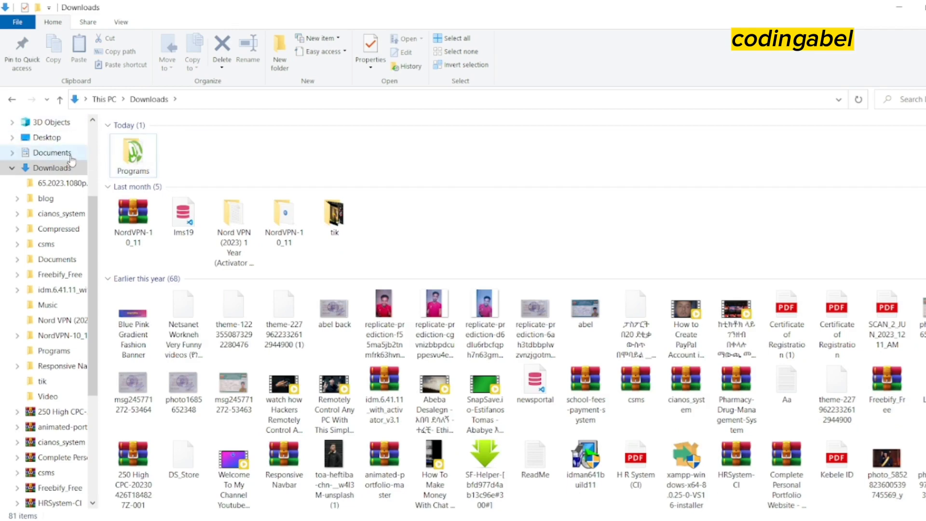
left_click(57, 138)
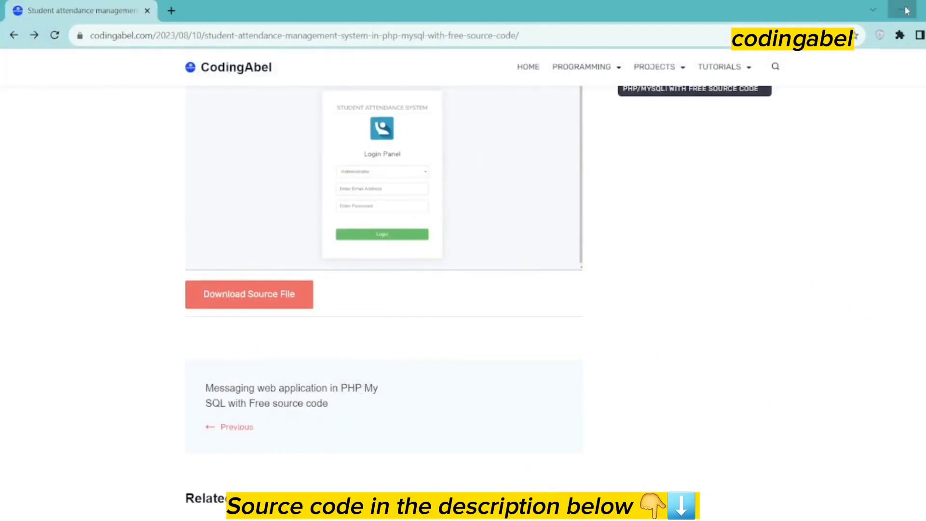
Minimize and restore the Chrome attendance page, then open File Explorer at Quick access
left_click(901, 10)
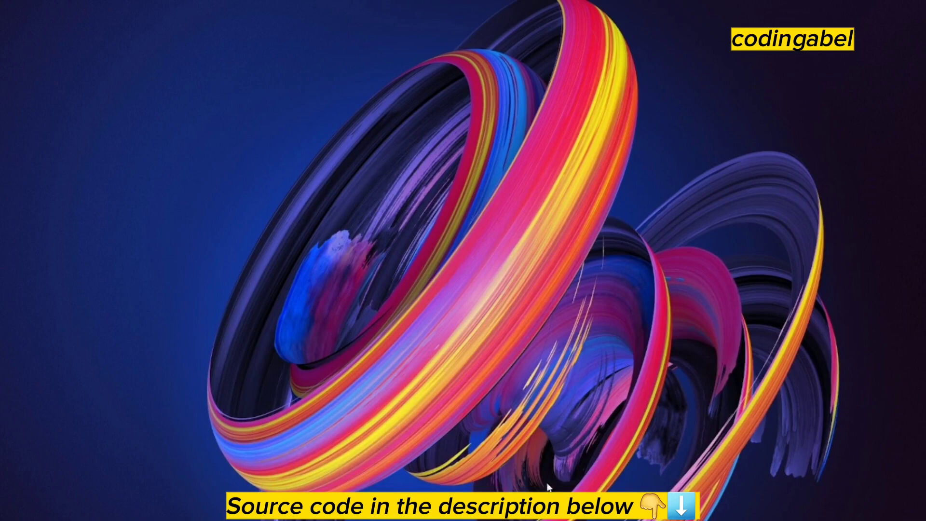
mouse_move(511, 508)
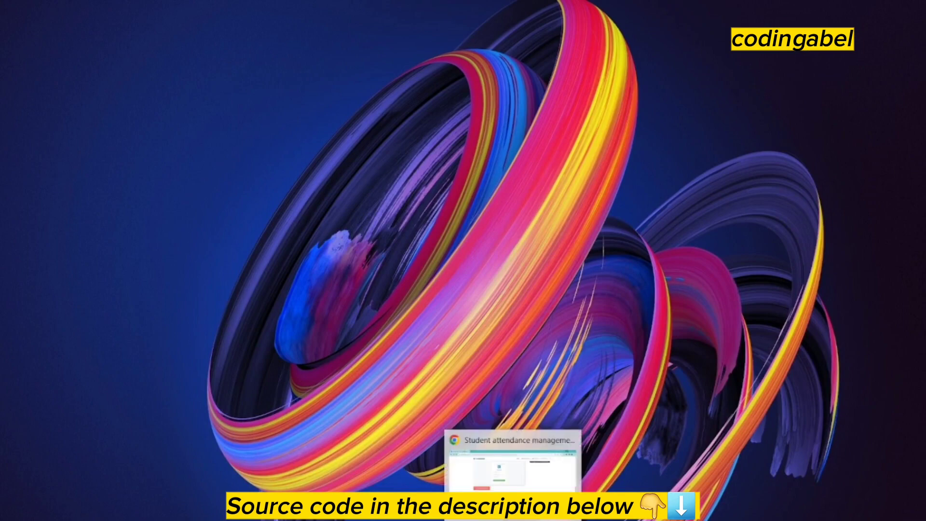
left_click(511, 453)
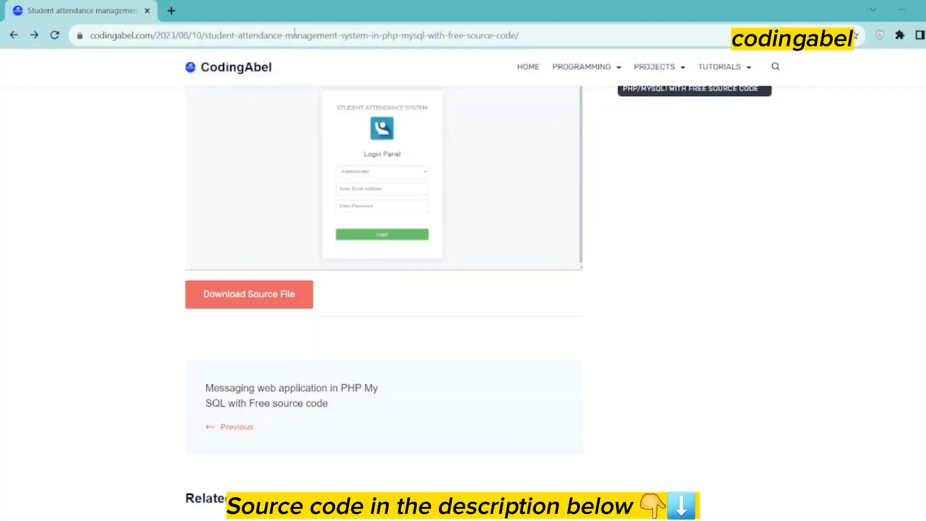
scroll(365, 202, "up", 1)
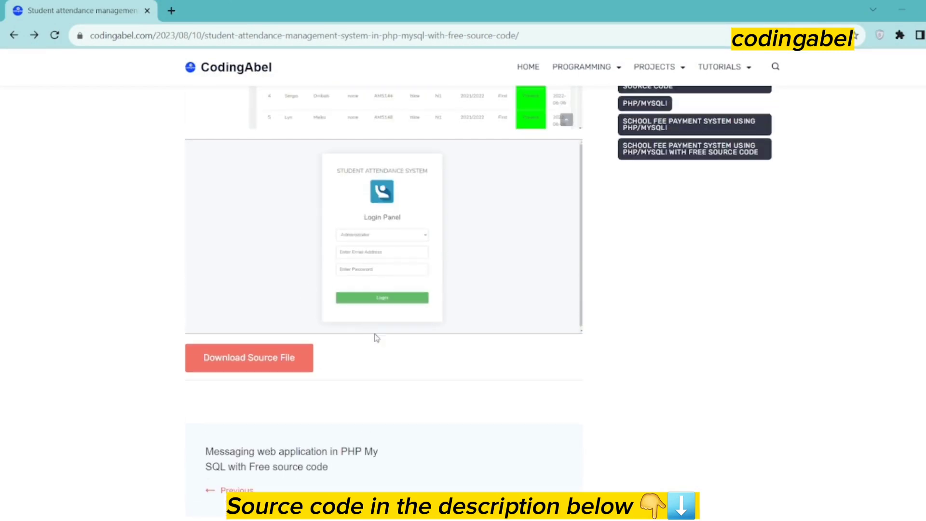
key("super+e")
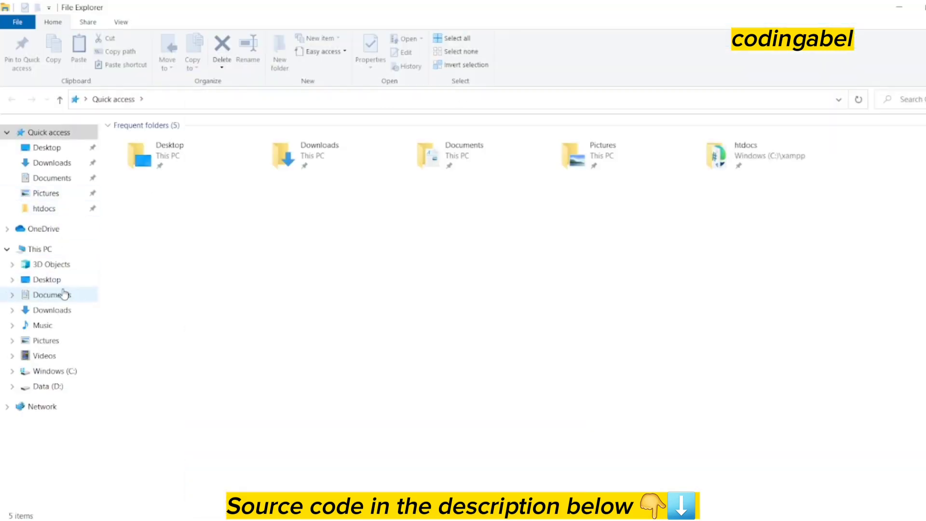
Move the Student-Attendance-System-main archive from Desktop into Downloads and select it there
left_click(57, 280)
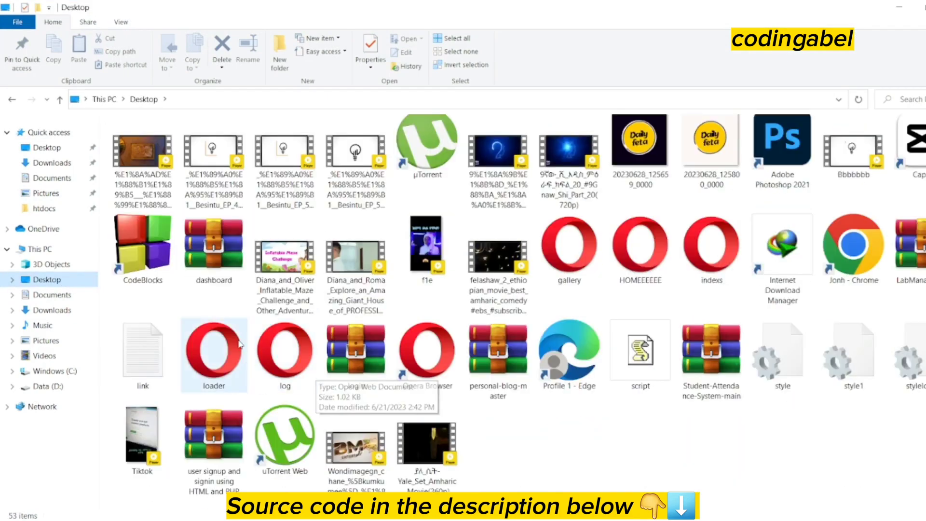
left_click_drag(707, 355, 68, 312)
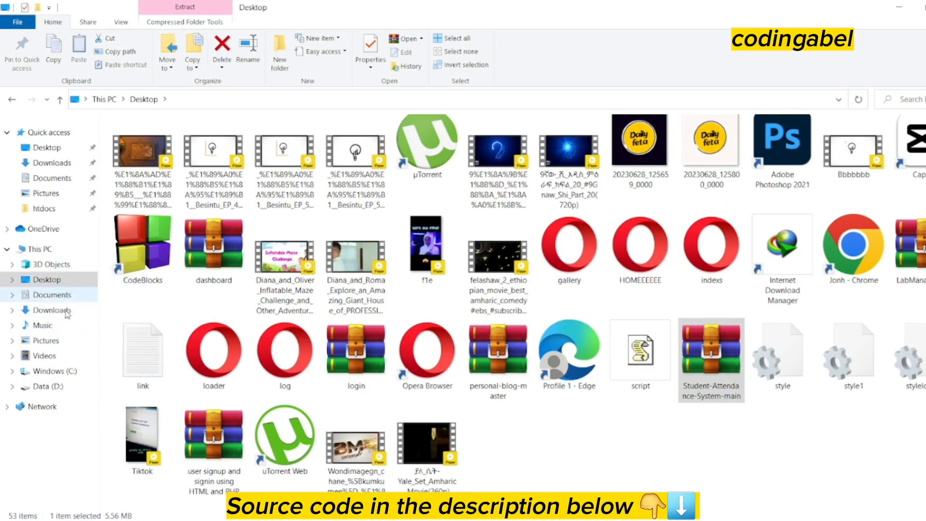
left_click(67, 312)
left_click(127, 154)
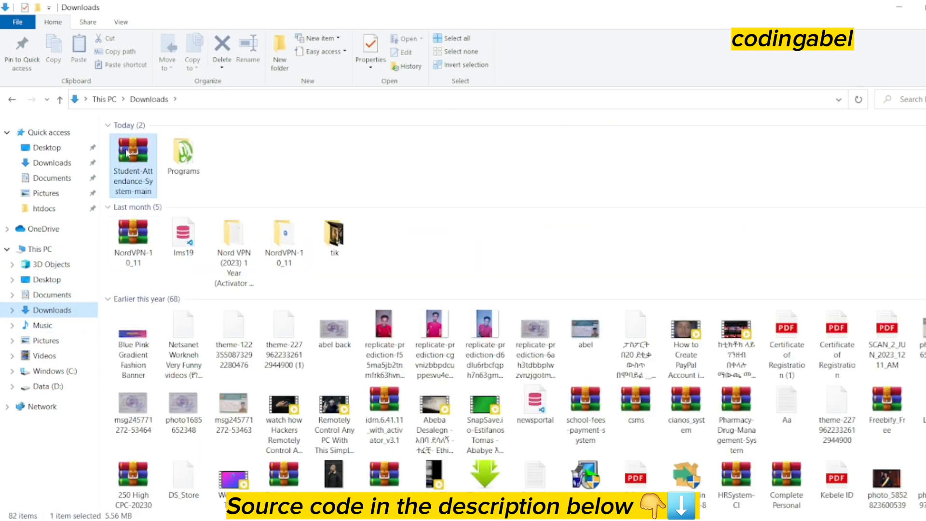
right_click(127, 154)
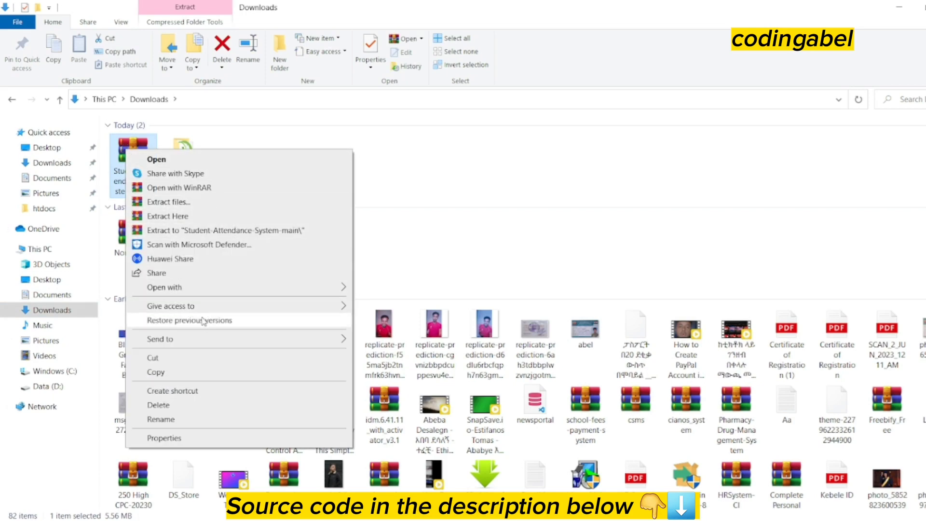
Extract the archive with WinRAR, choosing C:\xampp\htdocs in the destination folder tree
left_click(167, 203)
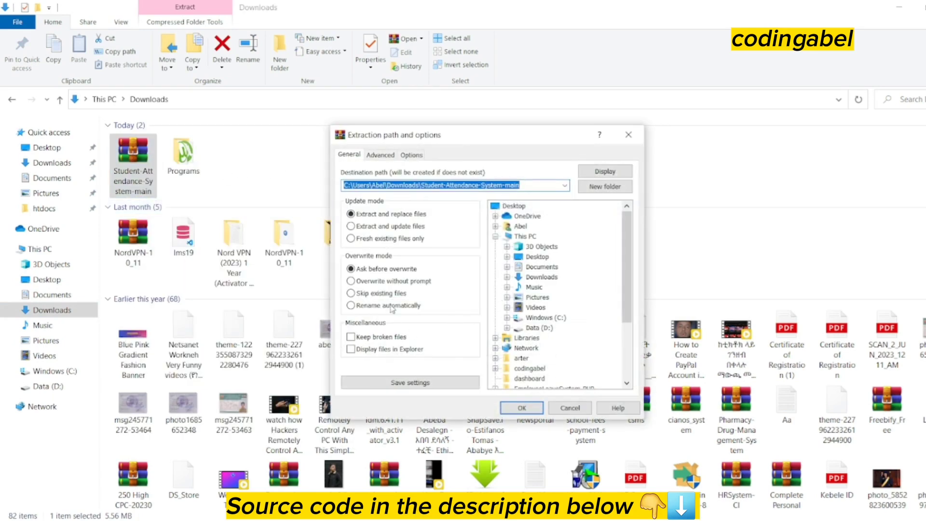
left_click(564, 186)
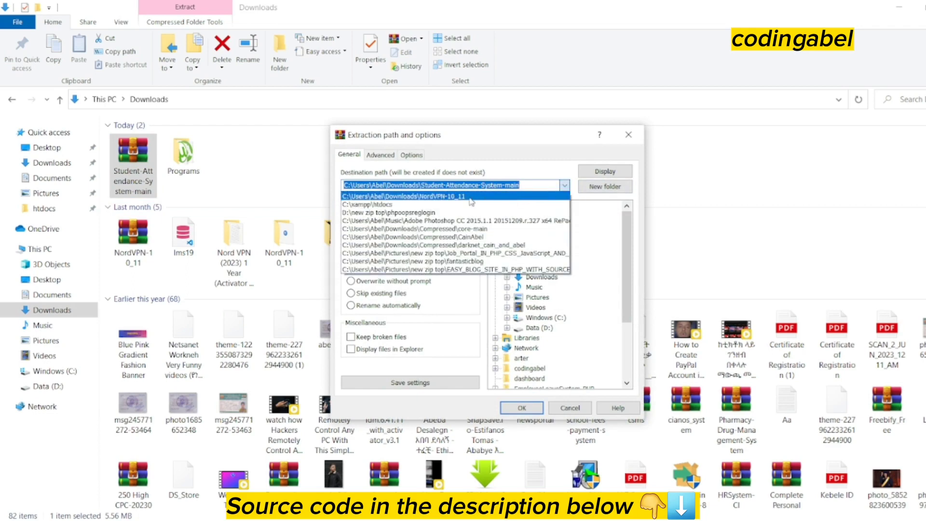
left_click(626, 229)
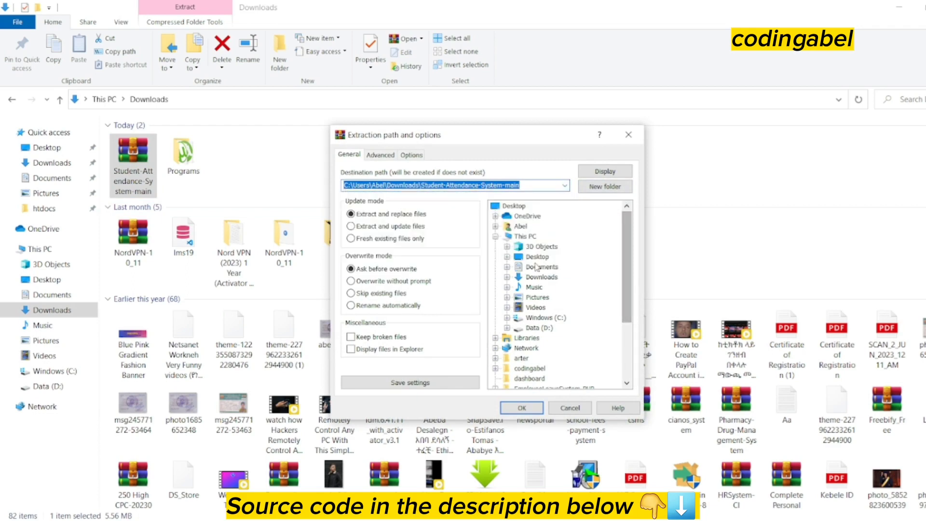
scroll(532, 289, "down", 1)
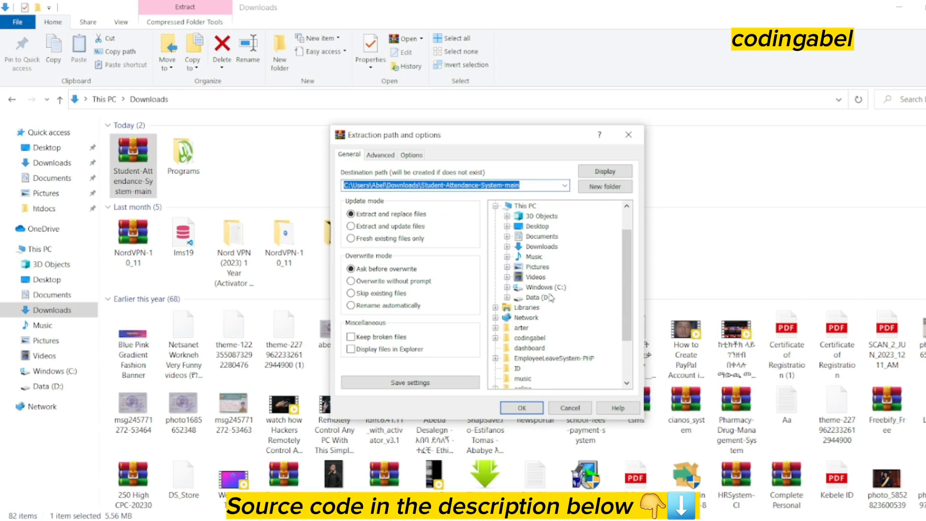
left_click(542, 288)
left_click(507, 287)
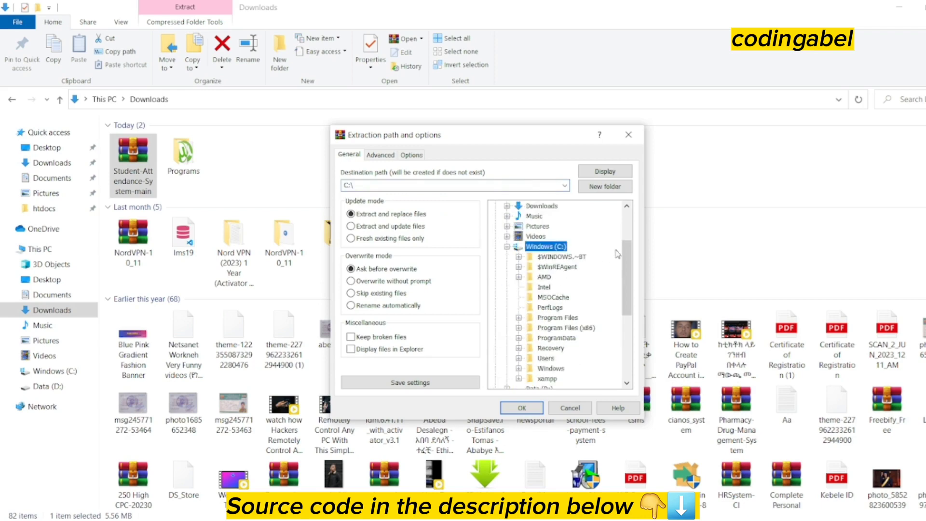
left_click_drag(624, 252, 624, 284)
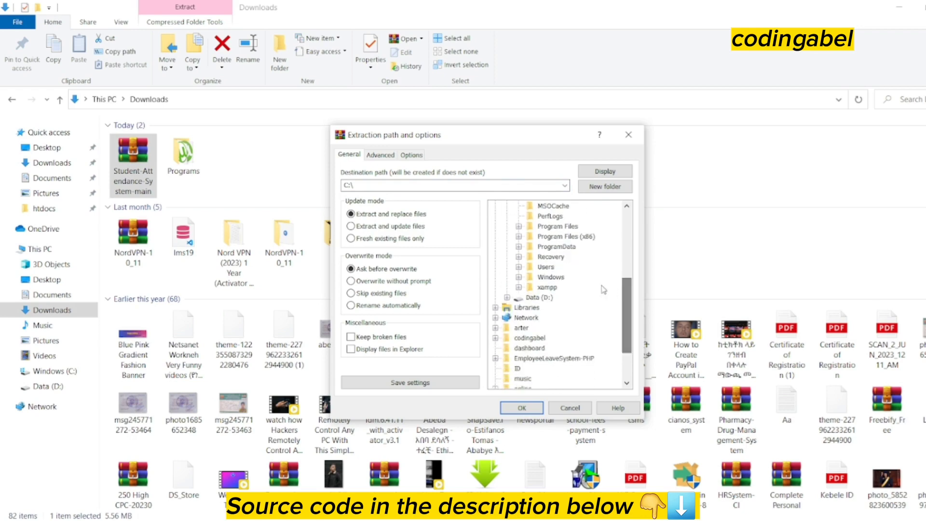
left_click(547, 288)
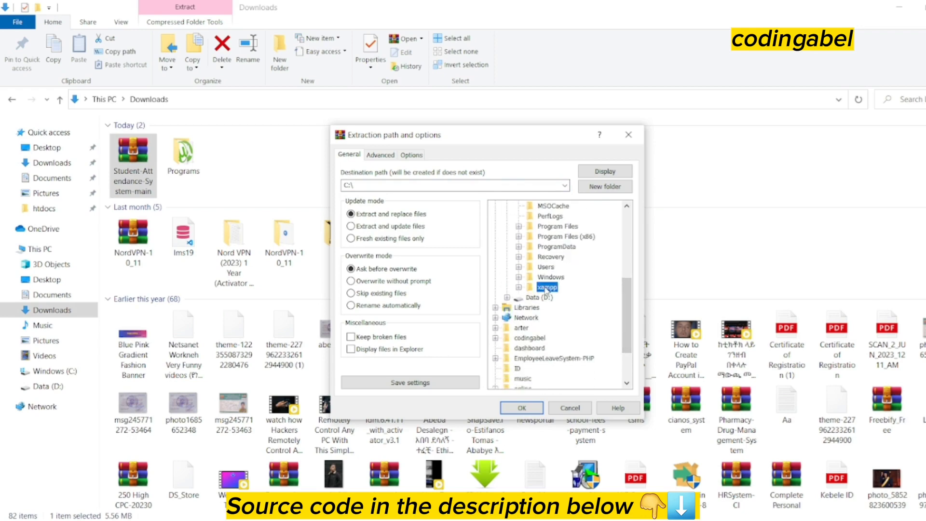
left_click(519, 288)
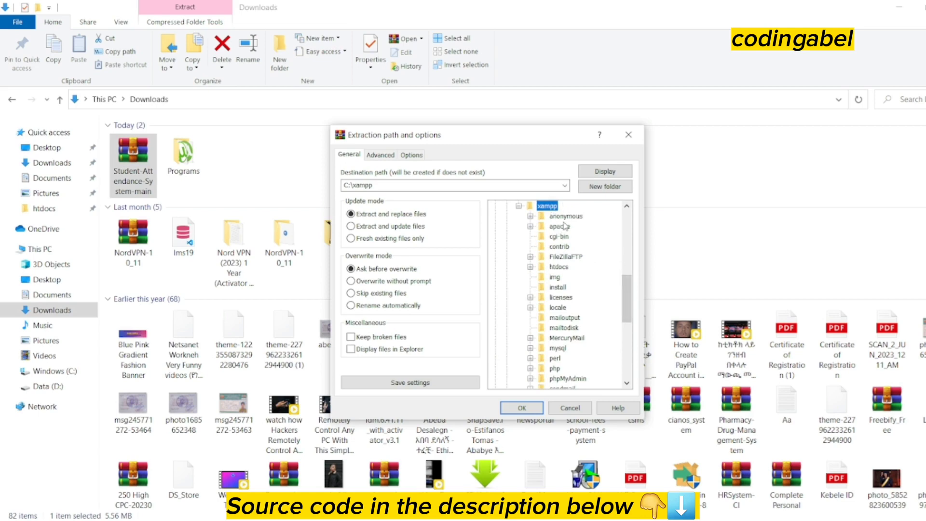
left_click(560, 267)
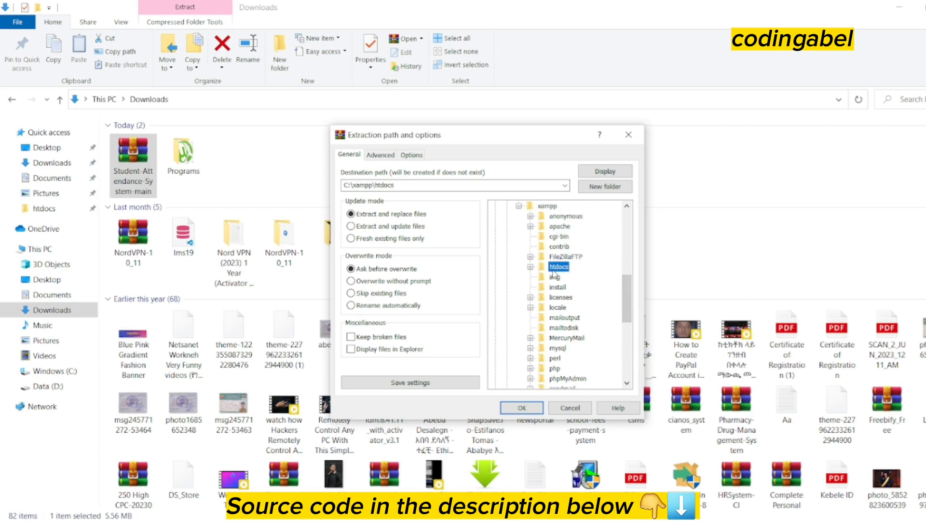
left_click(521, 409)
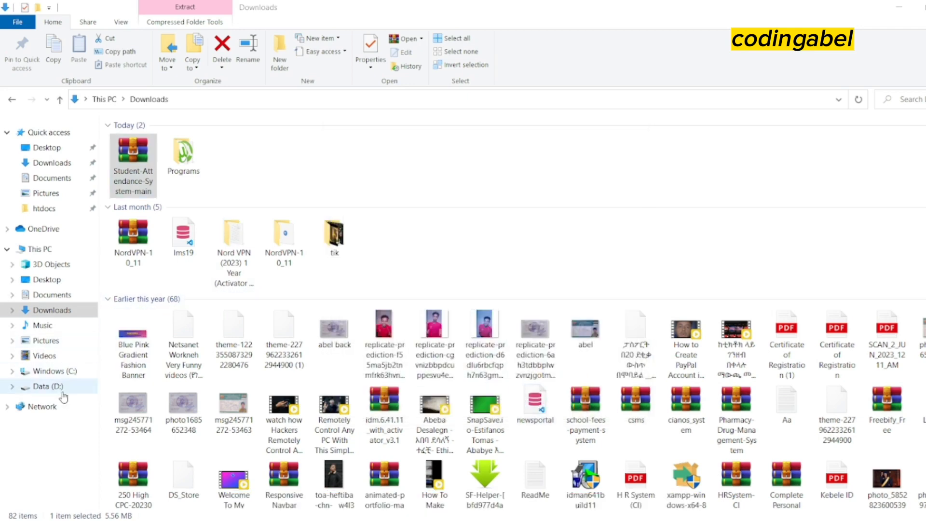
Browse to C:\xampp\htdocs and open the extracted Student-Attendance-System01-main folder
left_click(54, 371)
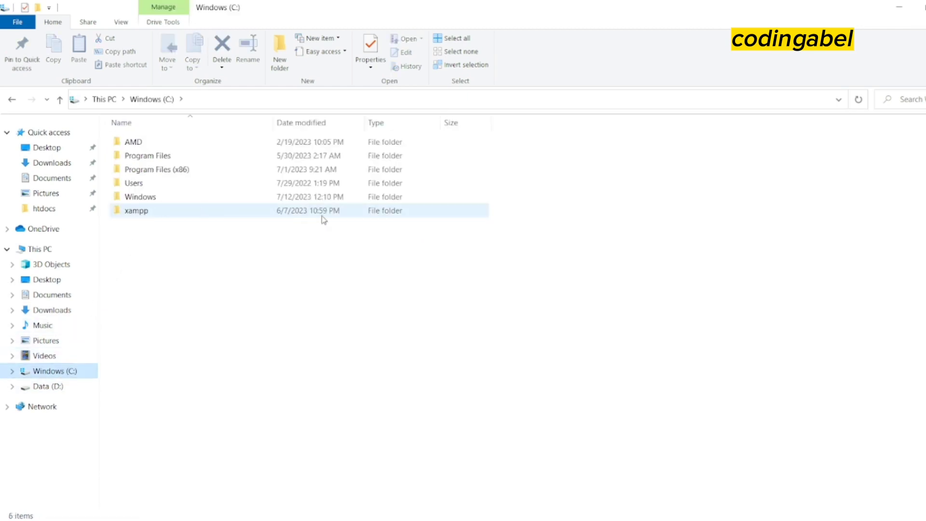
left_click(338, 218)
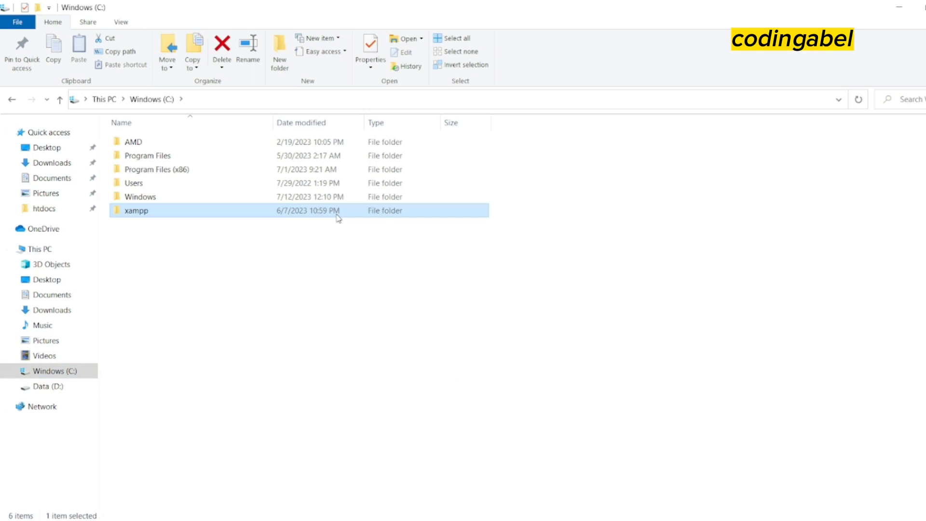
double_click(338, 218)
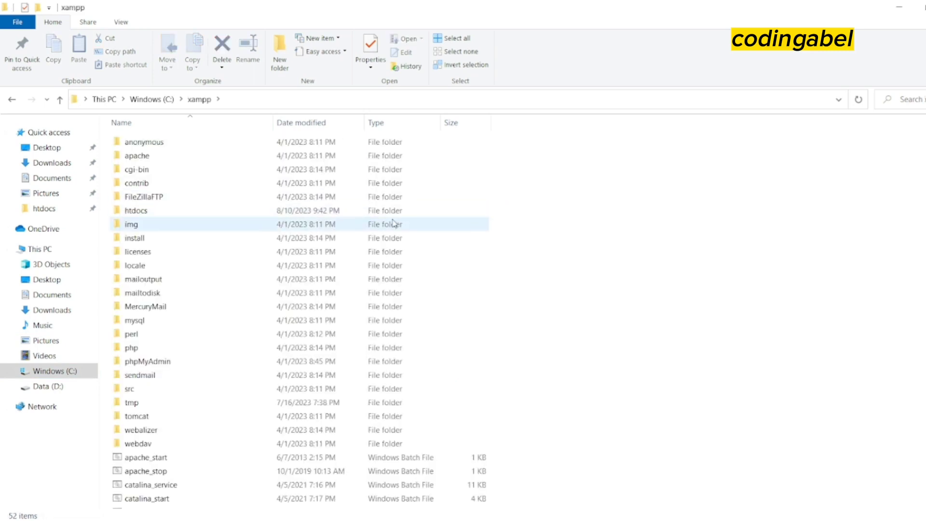
left_click(155, 216)
left_click(155, 212)
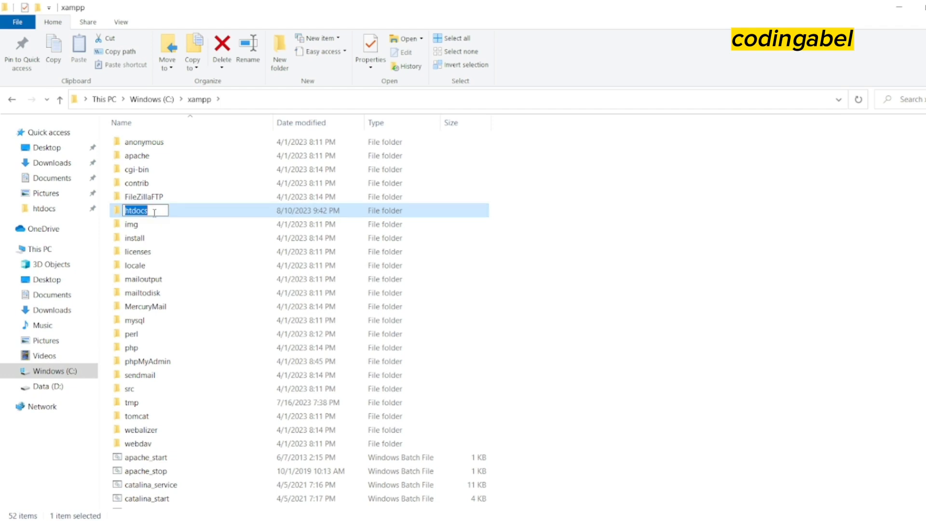
double_click(201, 210)
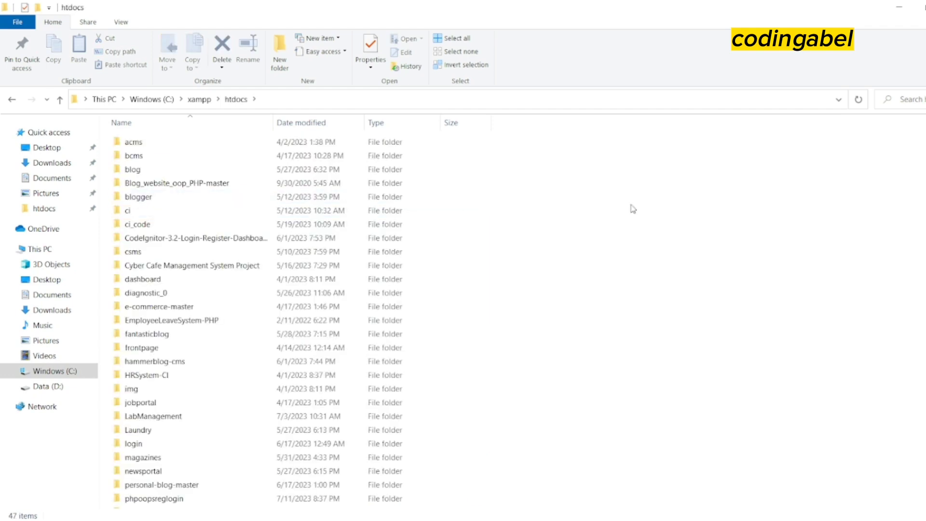
scroll(257, 321, "down", 1)
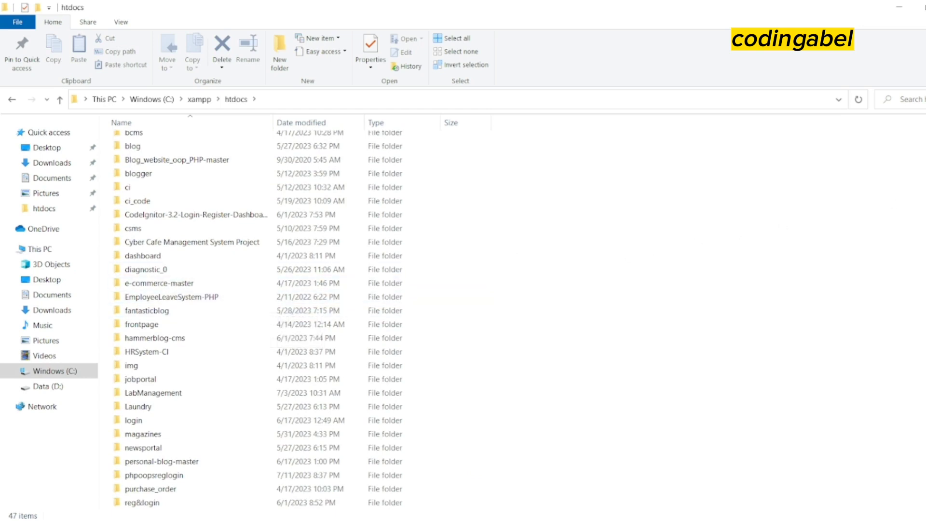
scroll(257, 320, "down", 3)
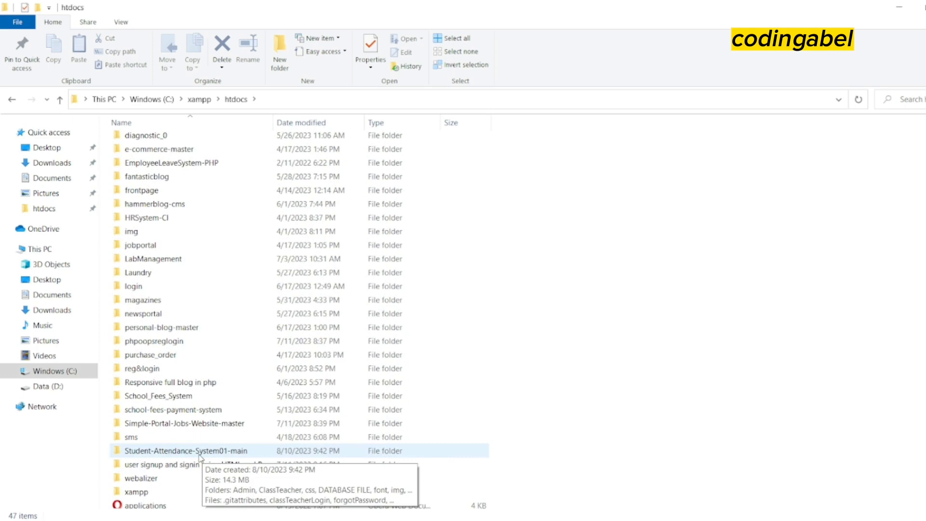
left_click(200, 456)
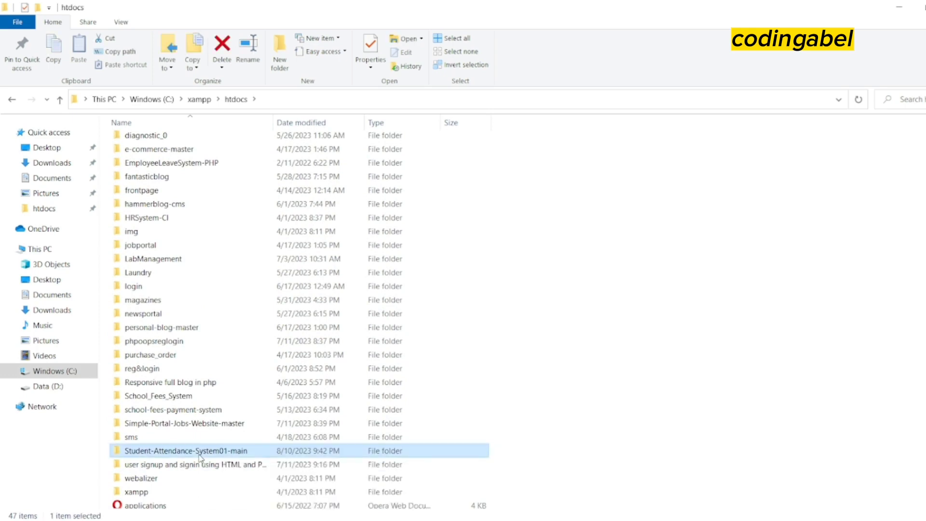
double_click(200, 456)
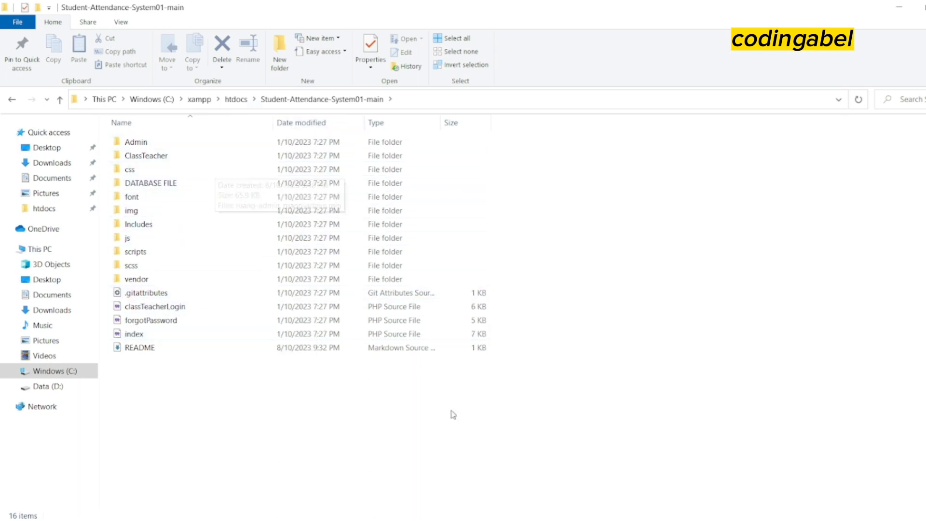
Copy the Student-Attendance-System01-main folder name from htdocs and switch back to Chrome
left_click(236, 98)
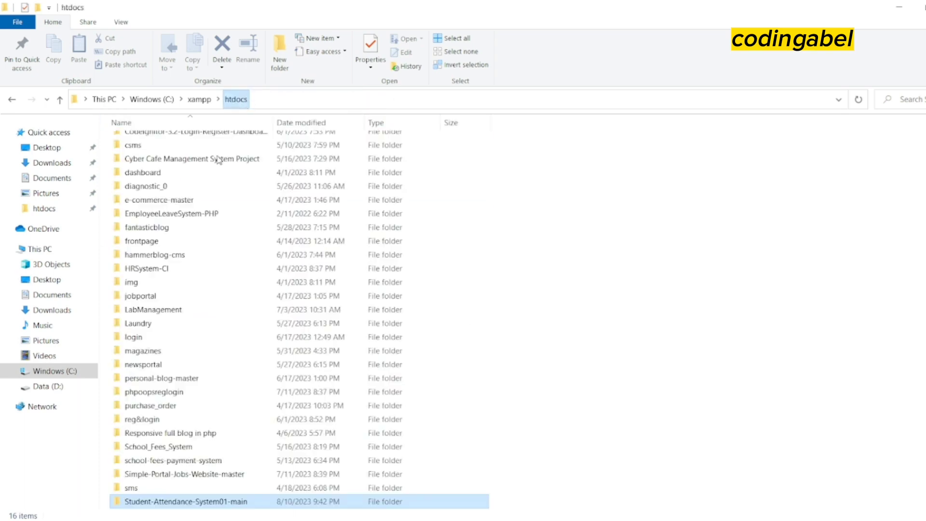
left_click(164, 504)
right_click(170, 501)
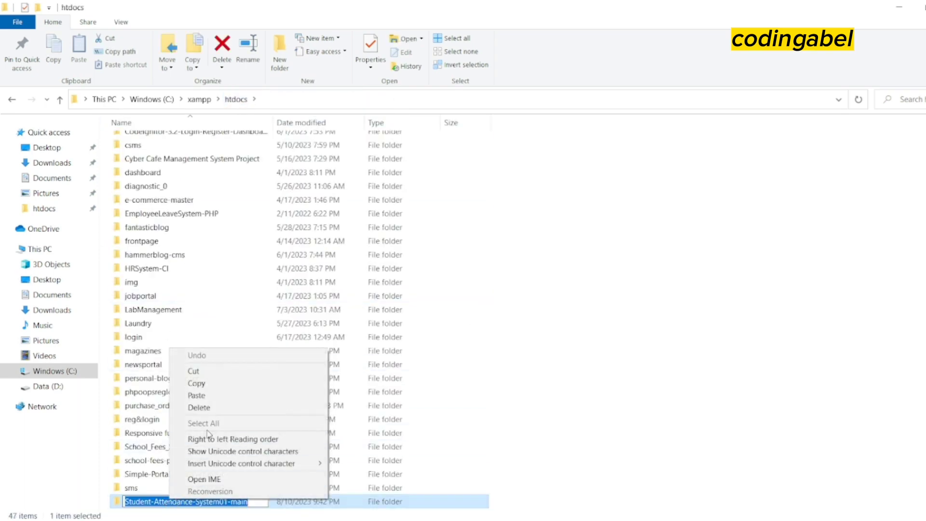
left_click(197, 383)
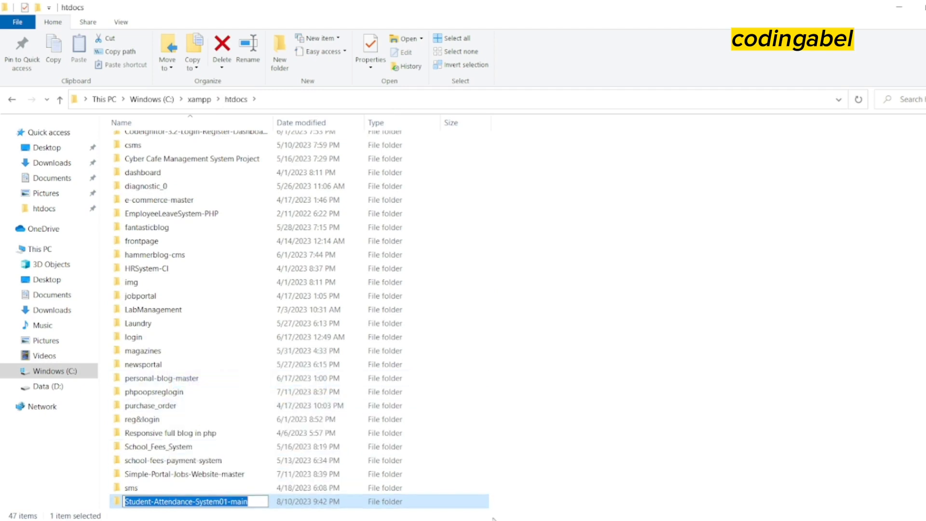
key("alt+Tab")
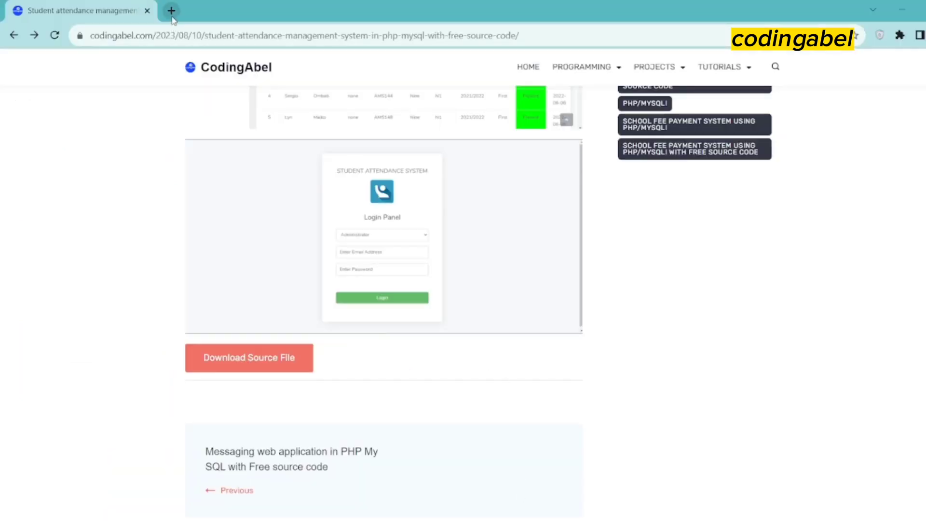
Load localhost/Student-Attendance-System01-main/ in a new tab and reload it
left_click(171, 11)
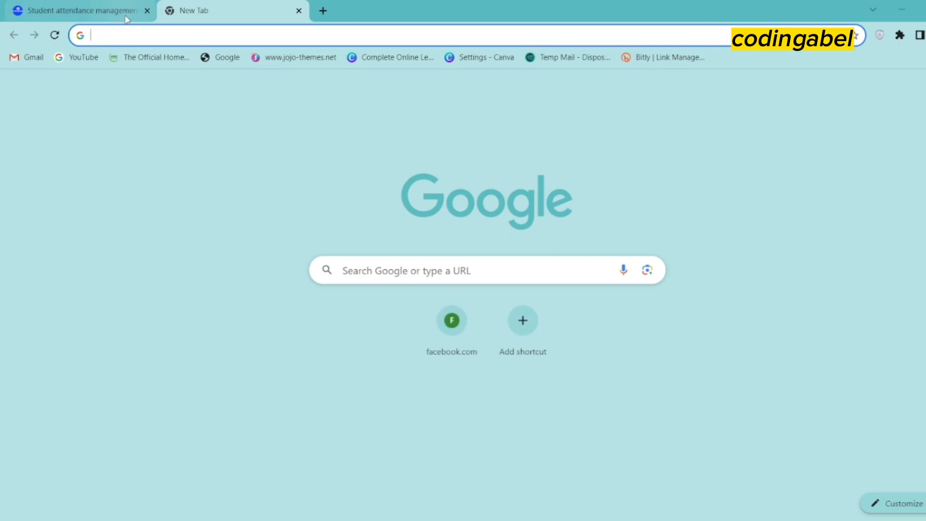
type("lo")
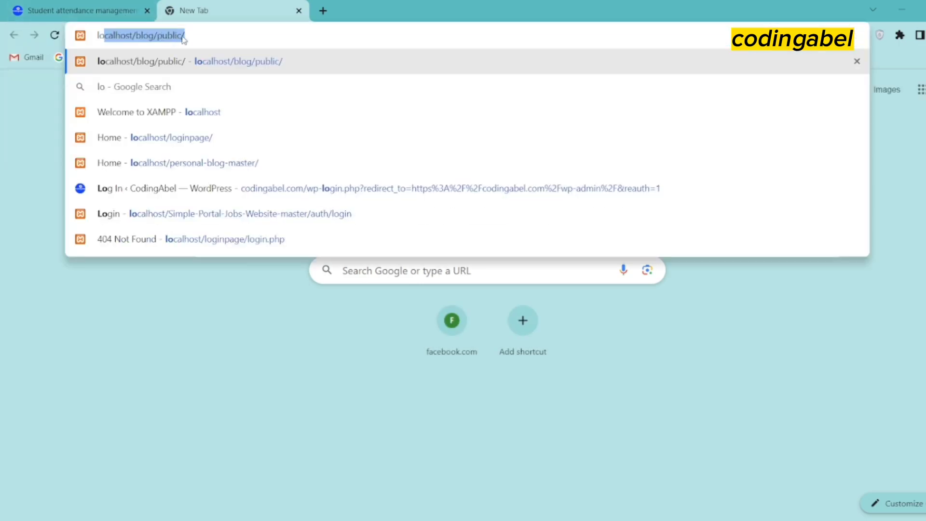
type("calhost/")
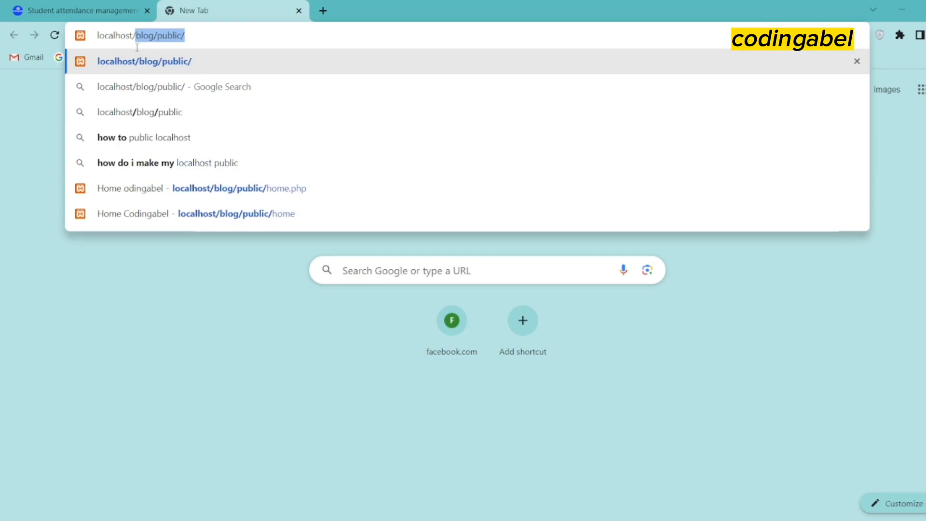
key("BackSpace")
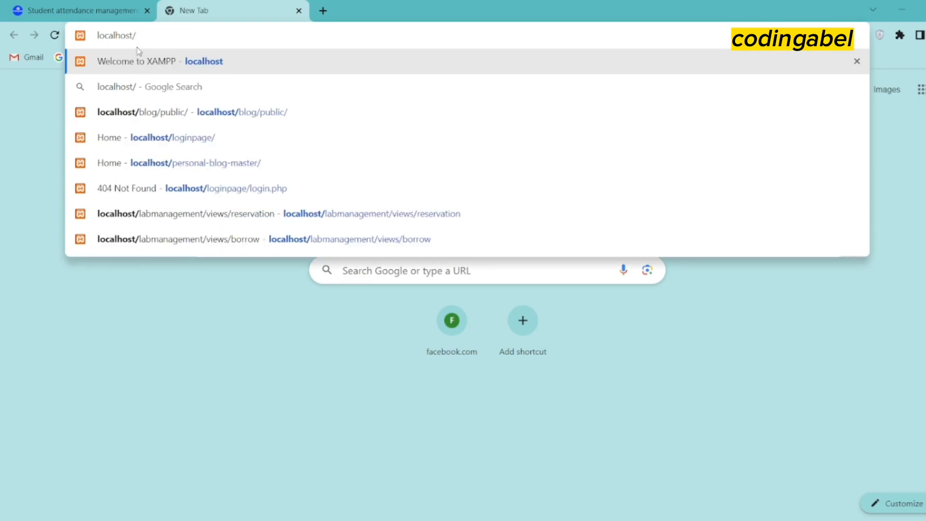
key("ctrl+v")
type("/")
key("Return")
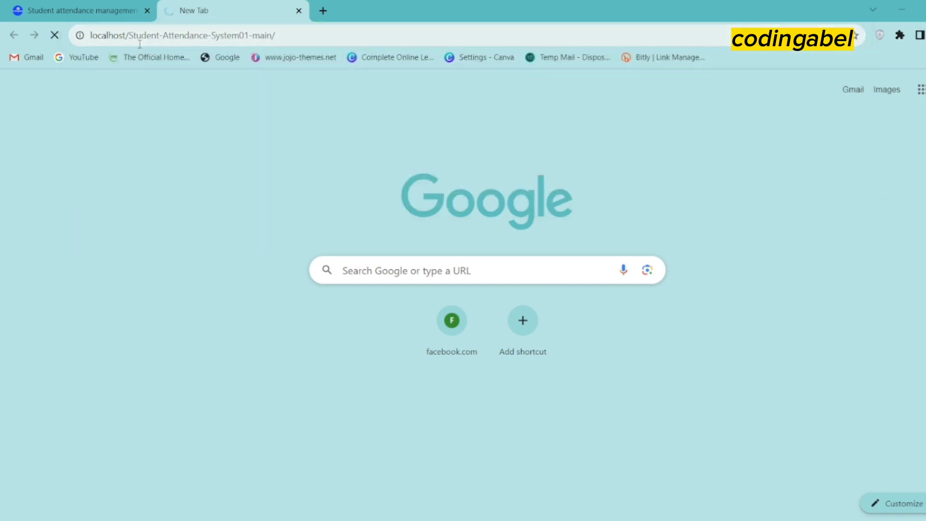
key("F5")
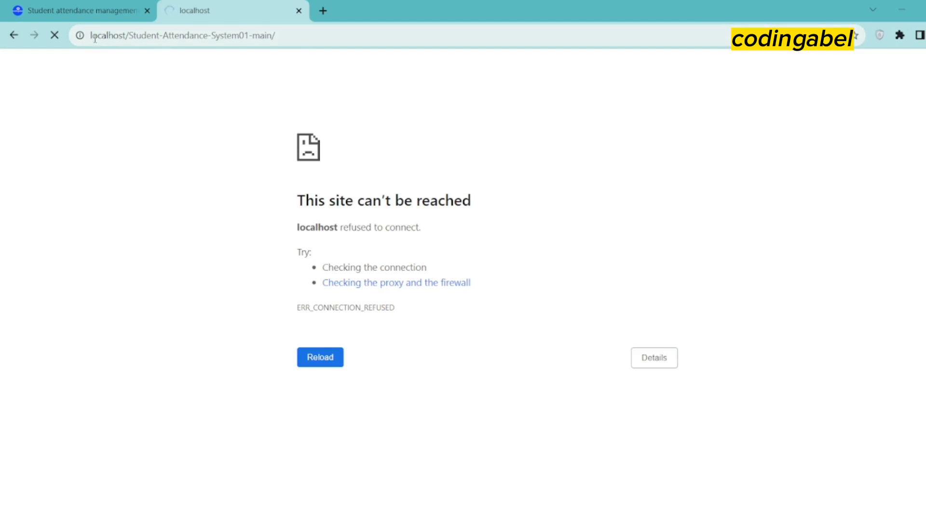
Bring up the XAMPP Control Panel and reposition its window
double_click(95, 34)
left_click(112, 157)
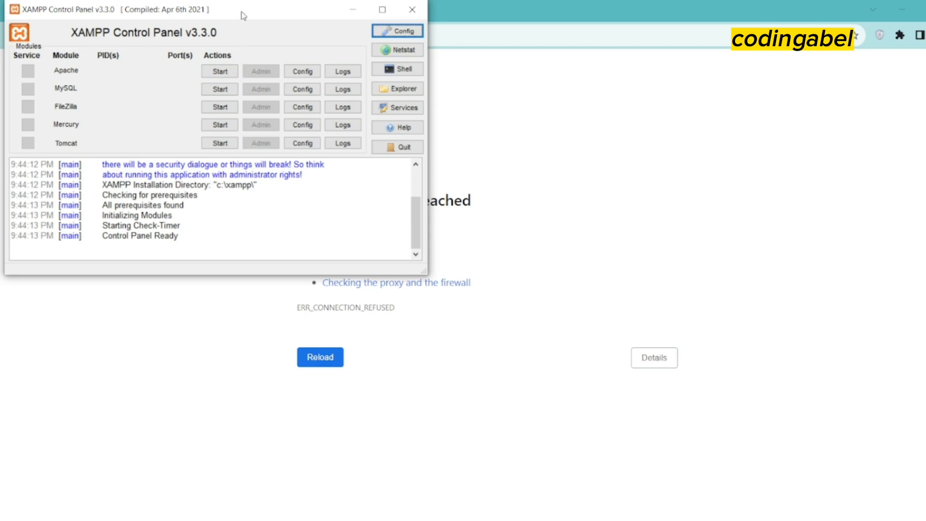
left_click_drag(243, 16, 493, 149)
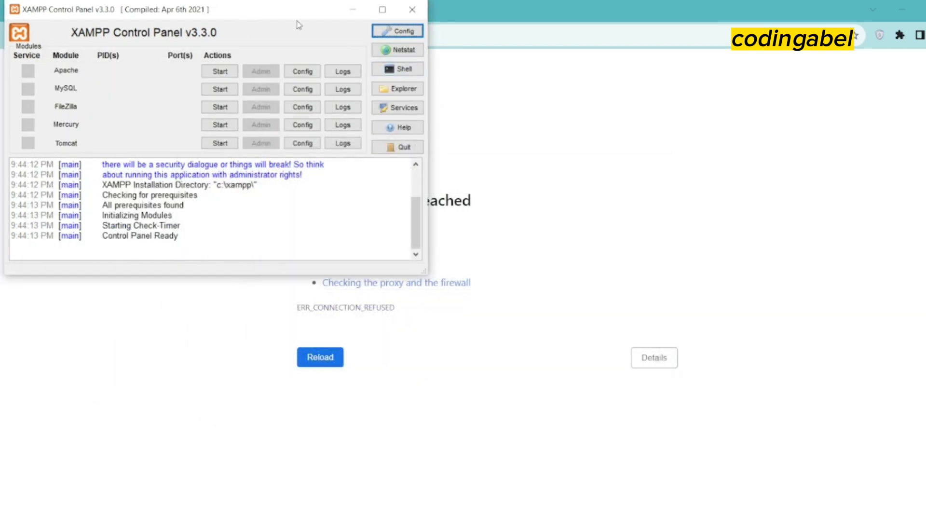
Start Apache and MySQL in the XAMPP Control Panel, then close the panel
left_click_drag(294, 25, 508, 128)
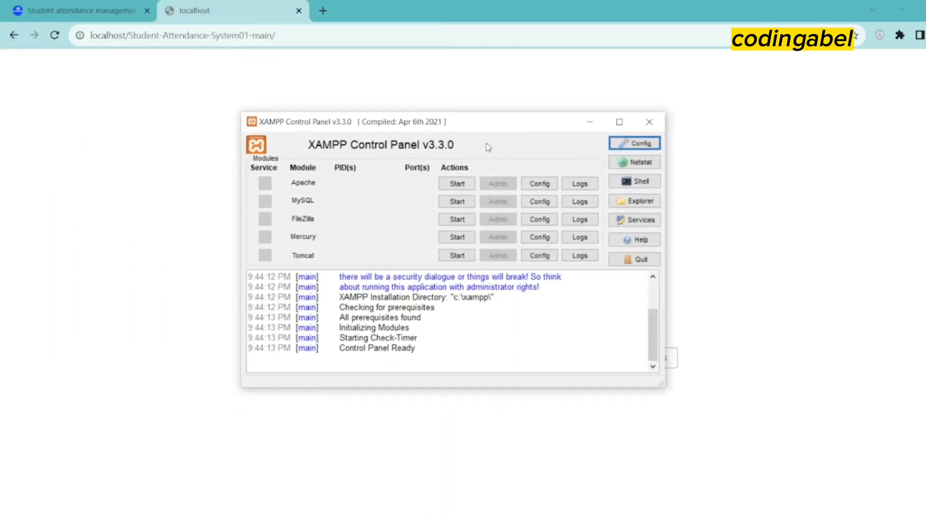
left_click(454, 188)
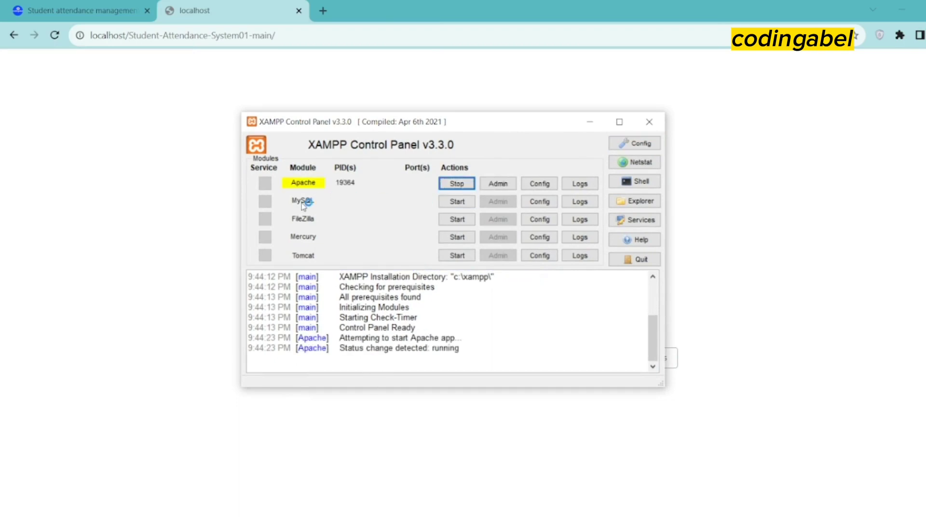
left_click(468, 205)
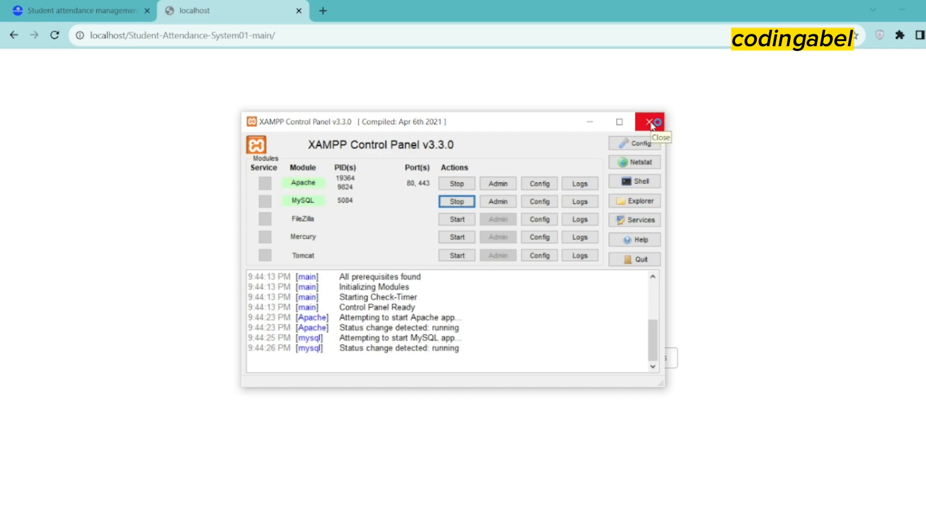
left_click(651, 124)
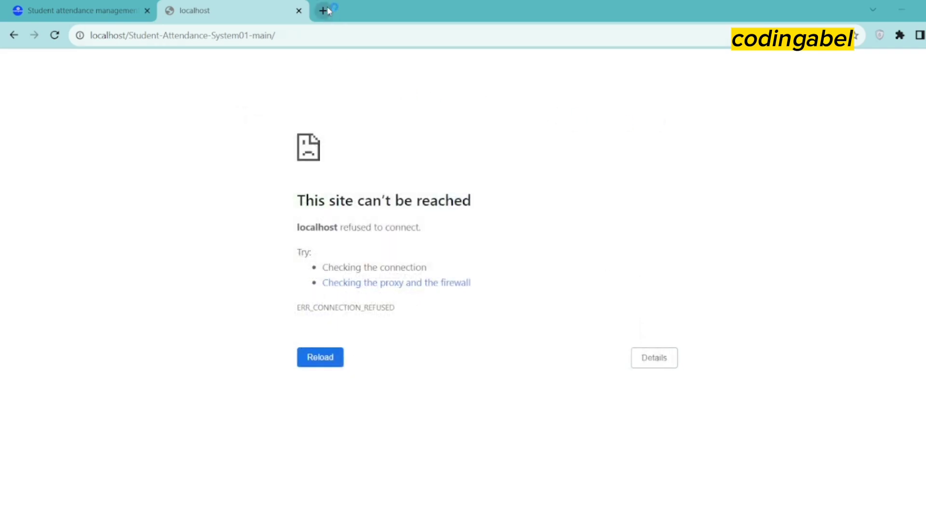
left_click(324, 11)
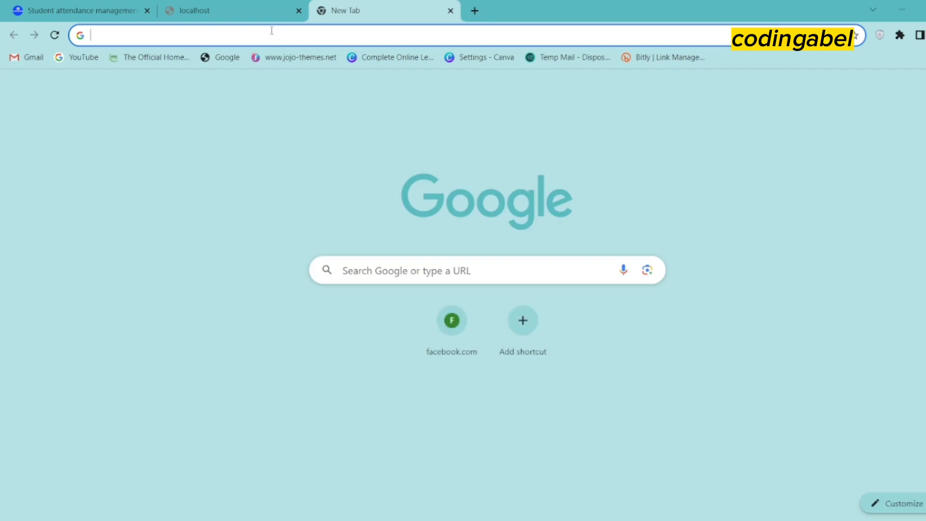
Open the XAMPP welcome page in a new tab and browse to the project's DATABASE FILE folder
type("lo")
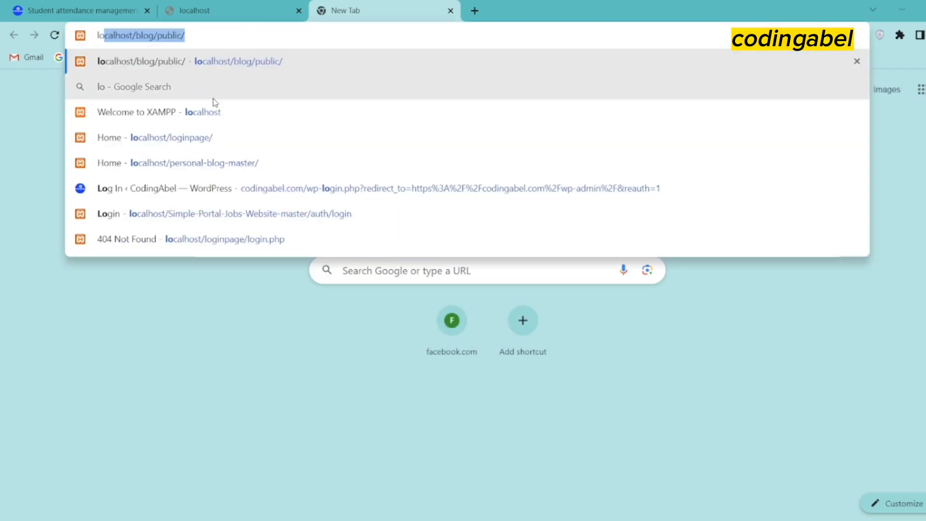
left_click(180, 118)
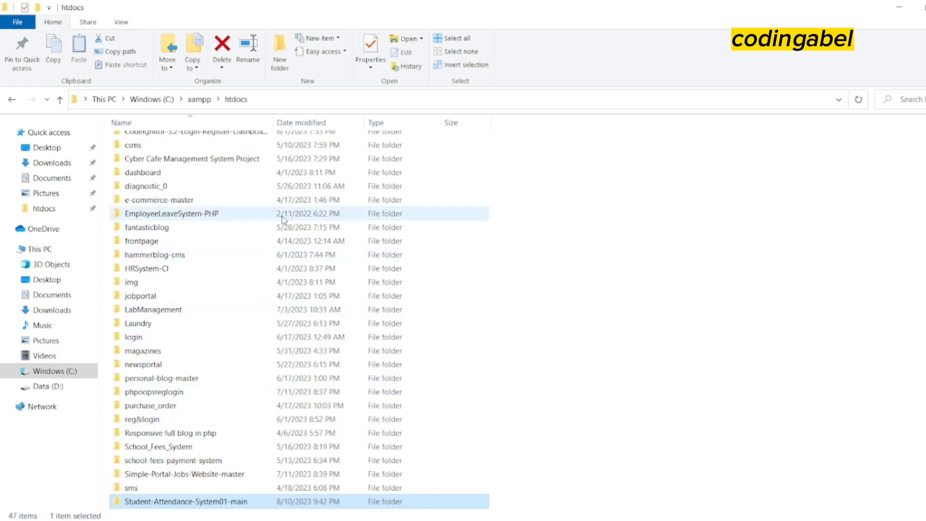
double_click(227, 504)
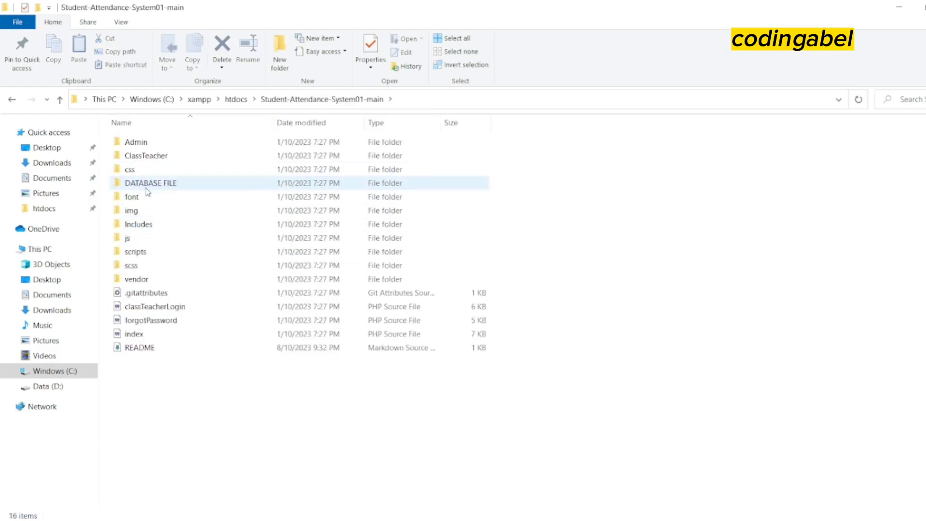
double_click(161, 187)
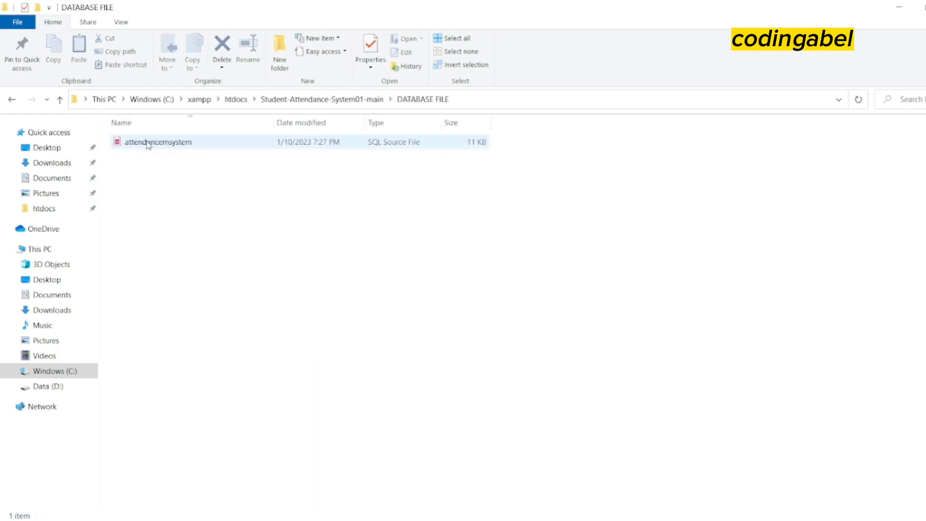
Copy the attendancemsystem SQL file's name
left_click(148, 142)
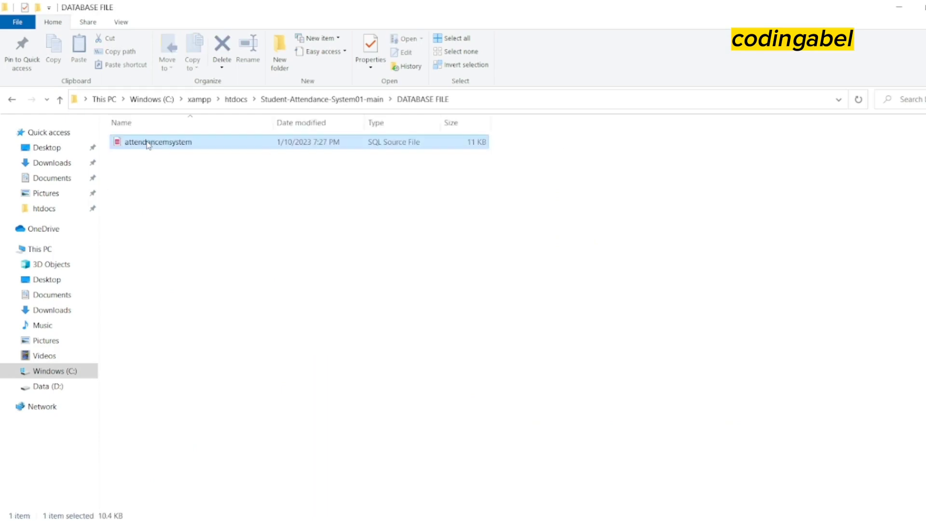
left_click(148, 143)
right_click(148, 143)
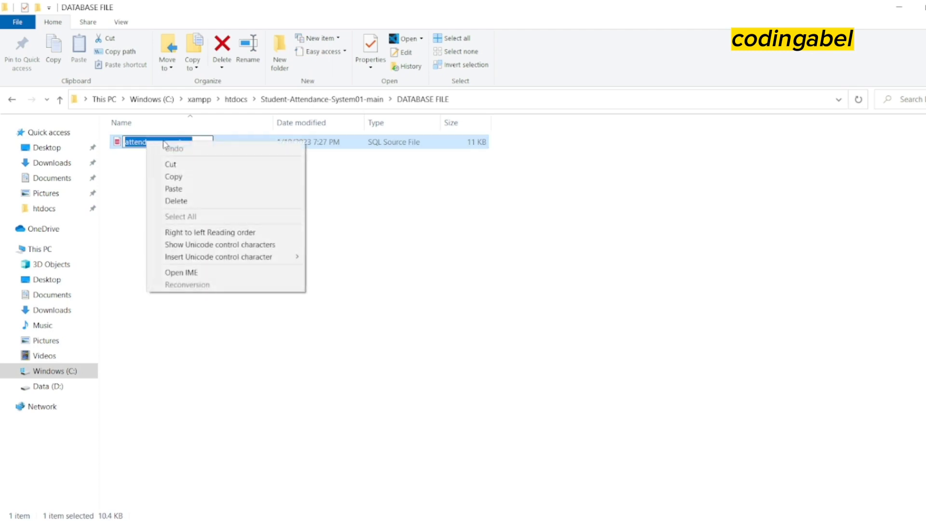
left_click(184, 176)
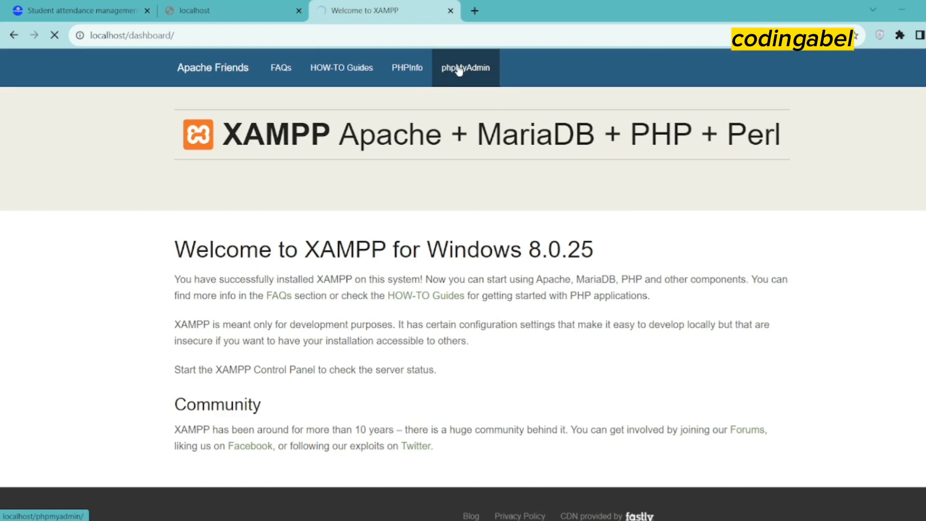
Open phpMyAdmin from the XAMPP dashboard and go to its Databases tab
left_click(462, 70)
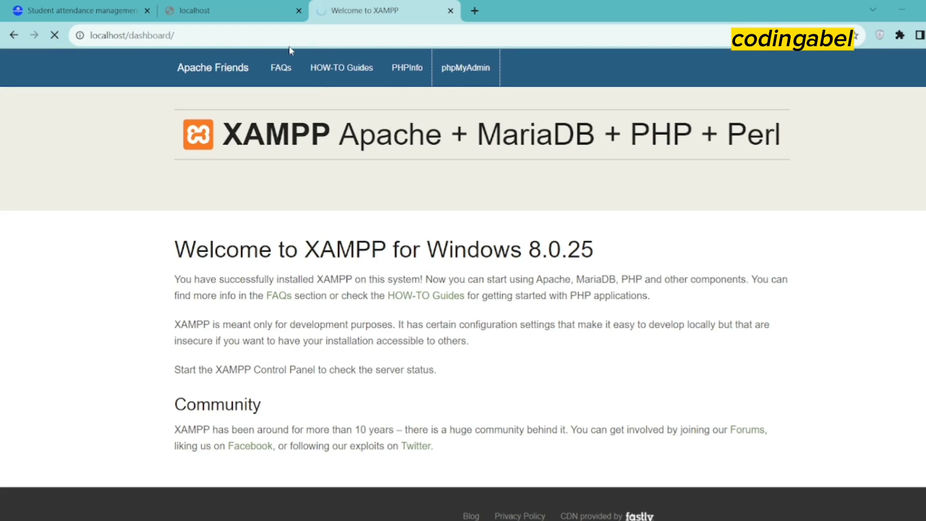
left_click(467, 69)
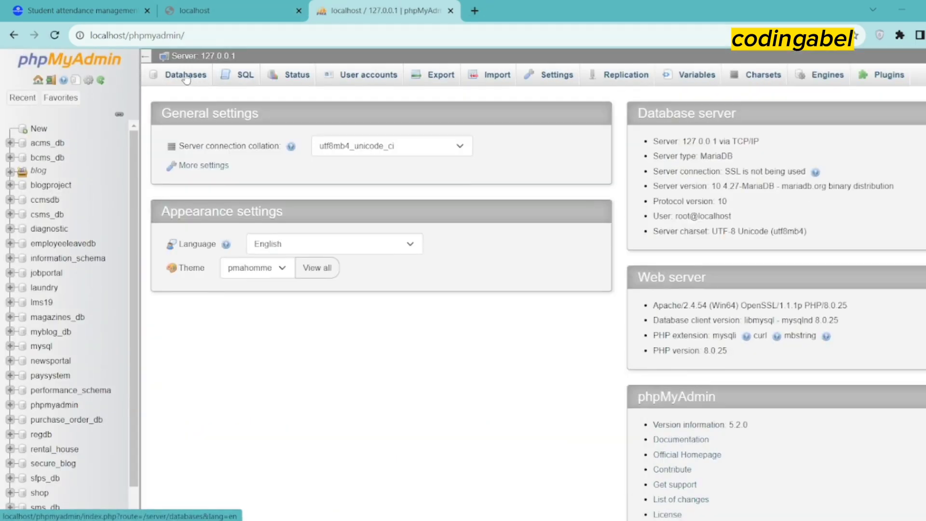
left_click(186, 78)
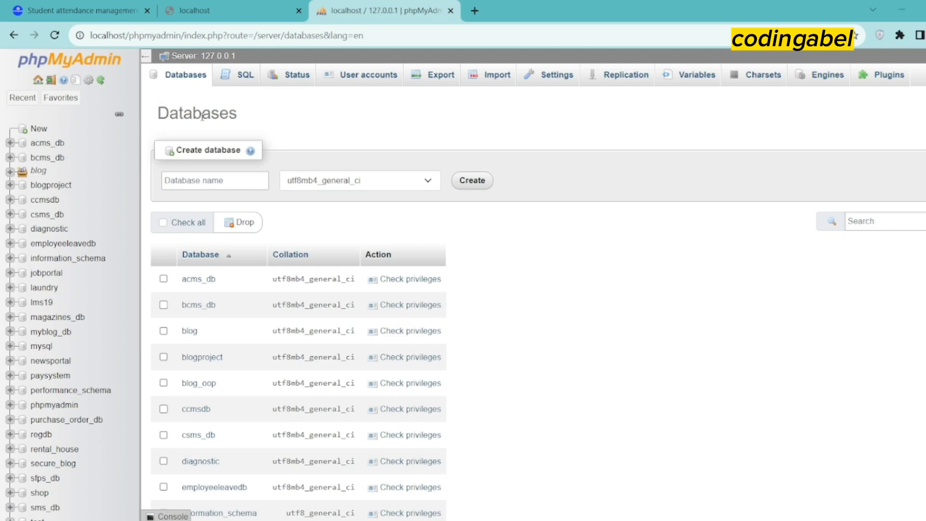
Create a database named attendancemsystem from the pasted name and go to its Import page
right_click(186, 179)
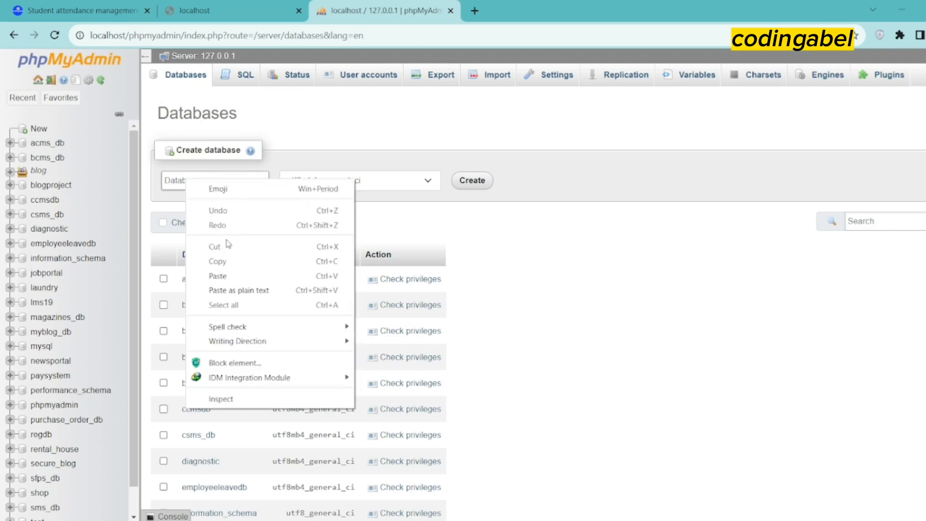
left_click(218, 276)
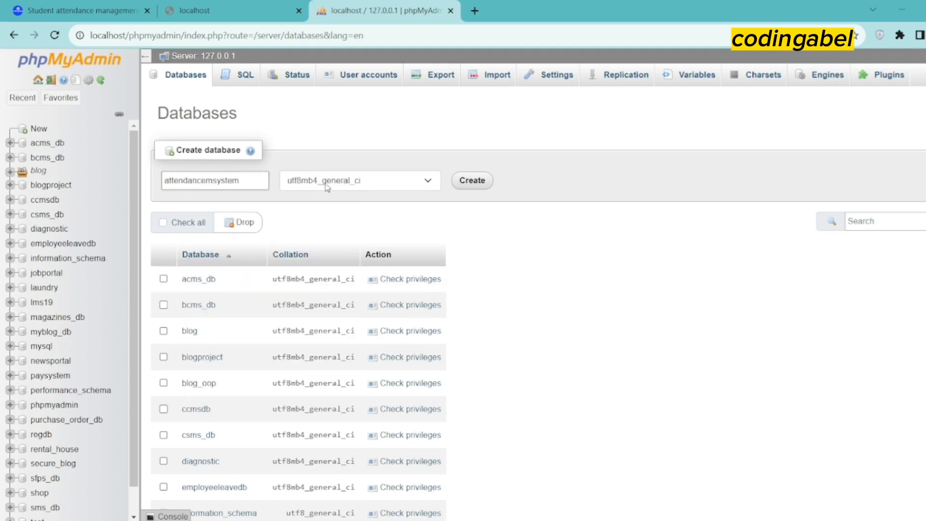
left_click(472, 181)
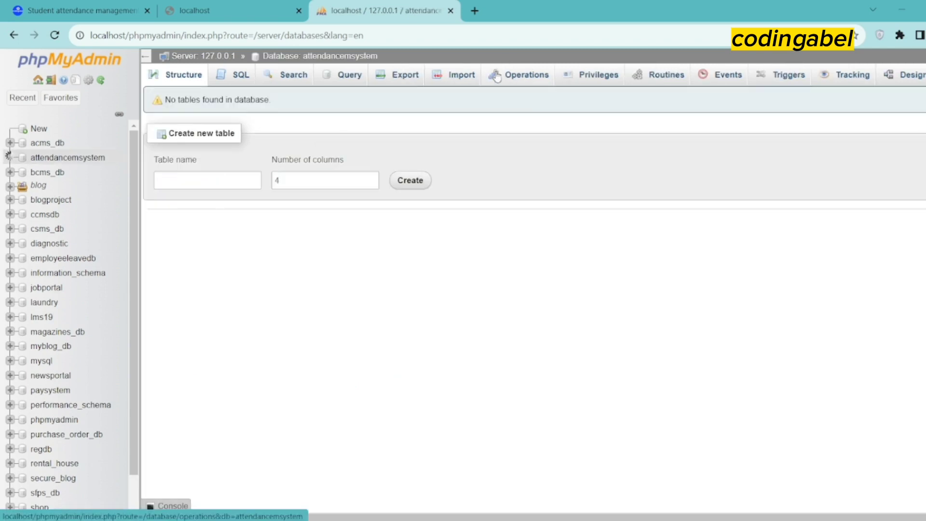
left_click(453, 79)
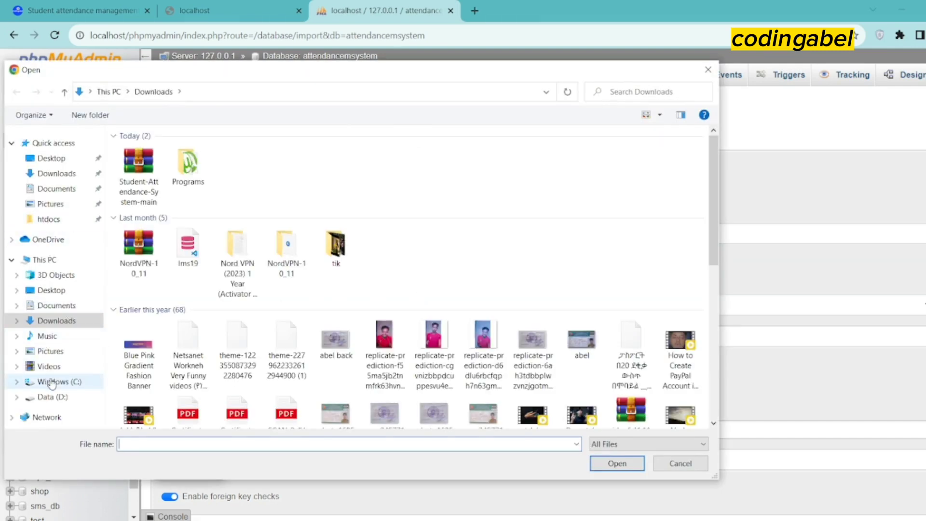
Pick attendancemsystem.sql from xampp\htdocs\Student-Attendance-System01-main\DATABASE FILE as the import file
left_click(52, 382)
double_click(141, 221)
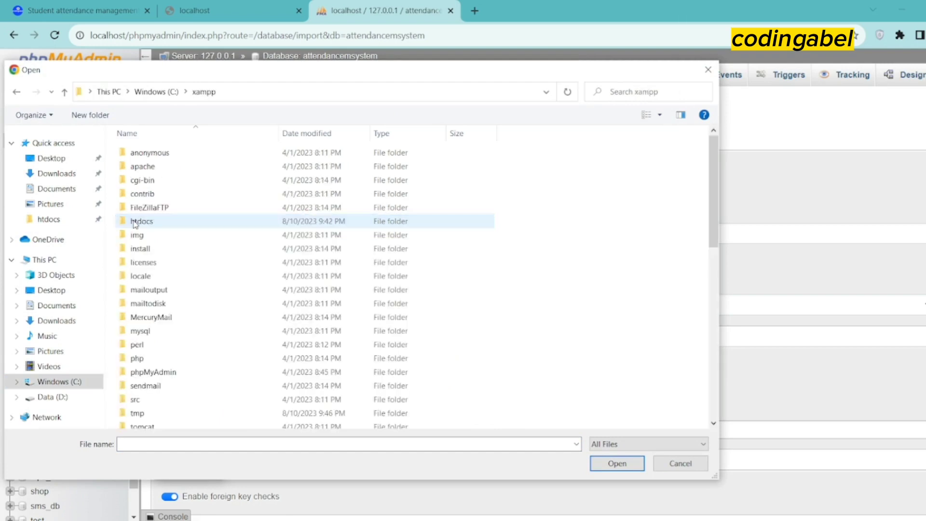
double_click(144, 221)
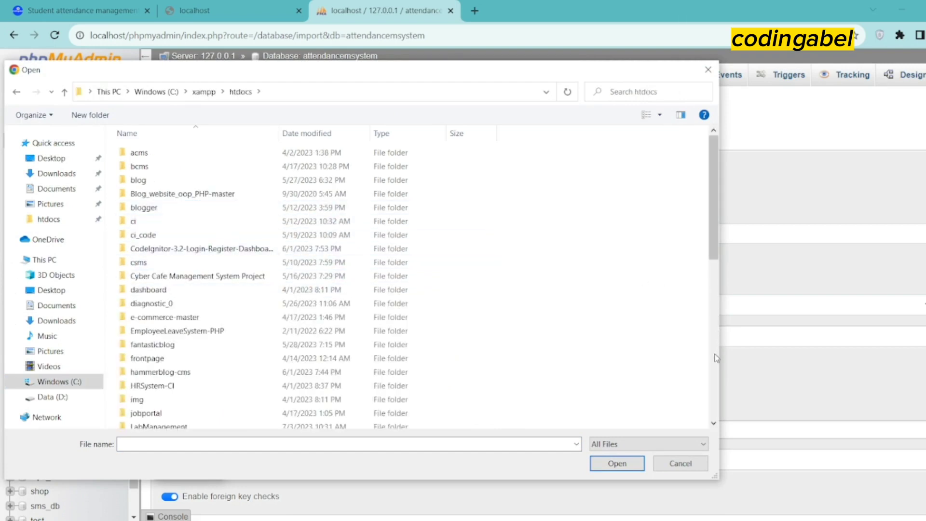
left_click_drag(708, 229, 708, 333)
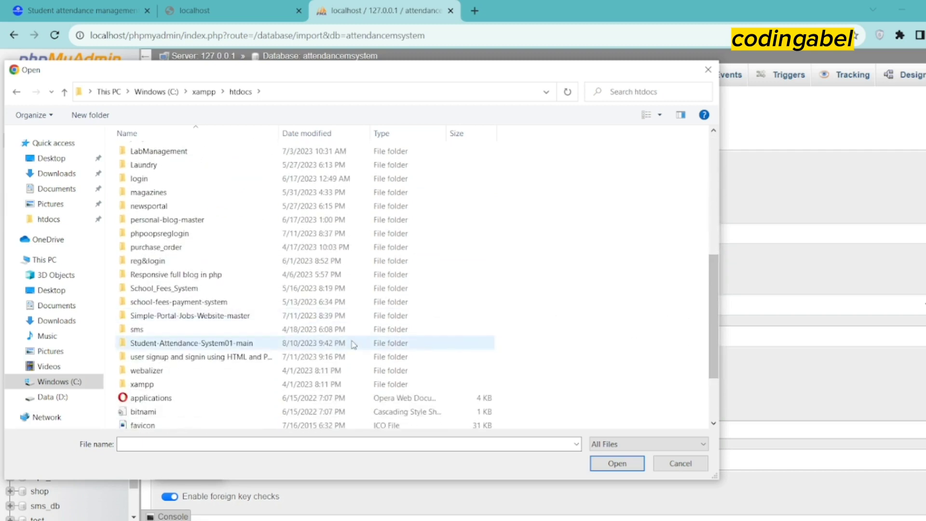
double_click(191, 343)
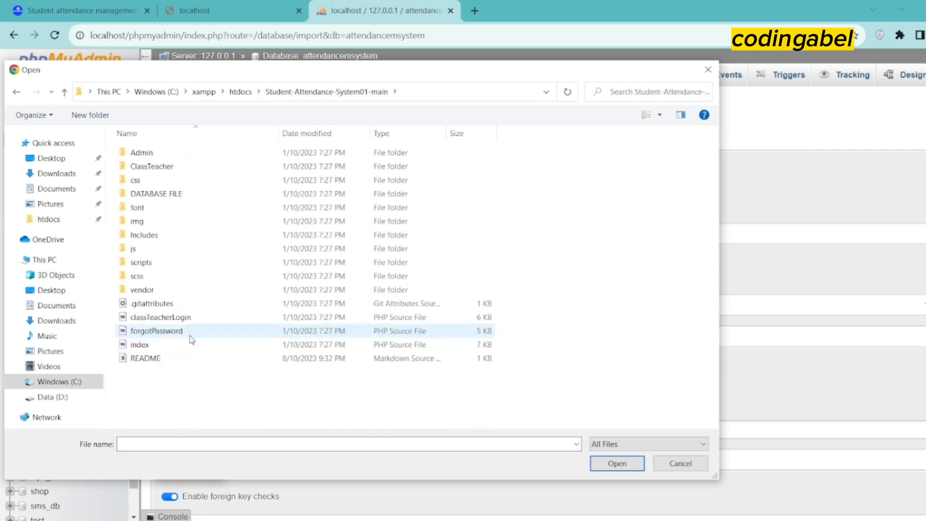
double_click(190, 195)
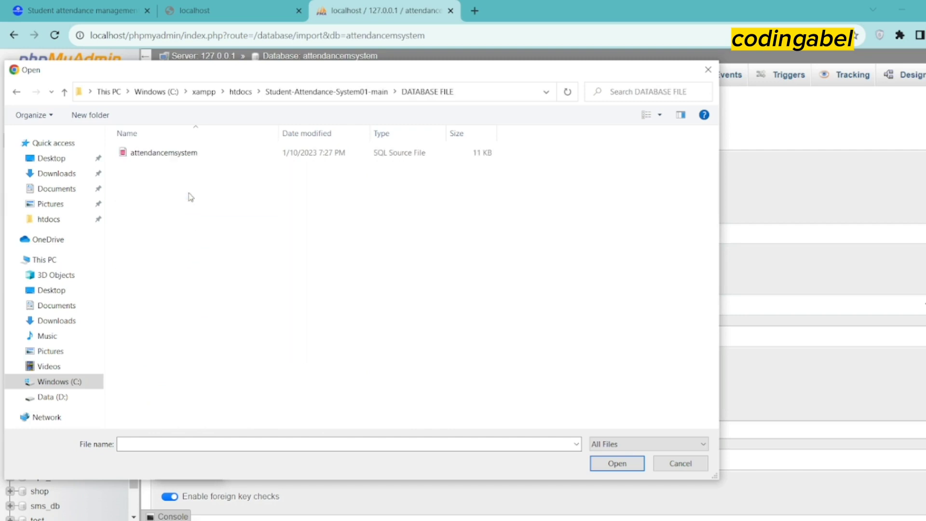
left_click(170, 152)
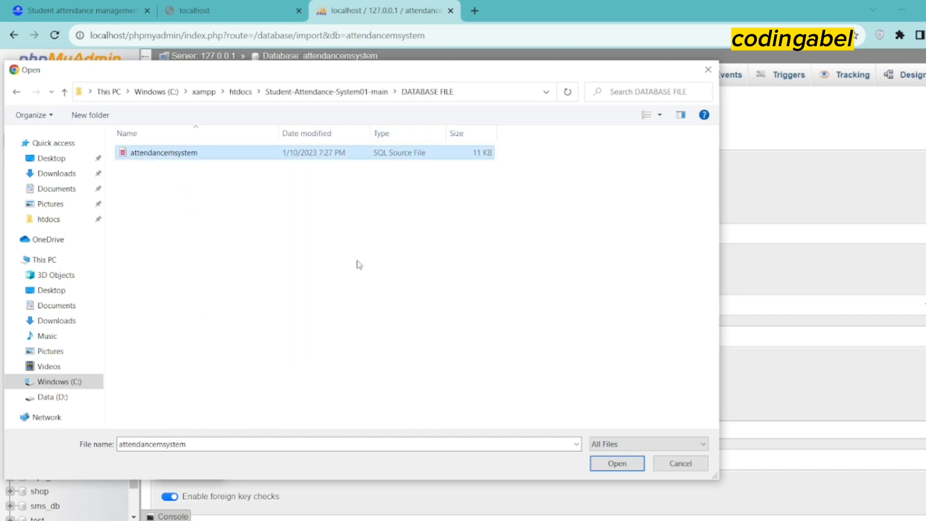
left_click(616, 463)
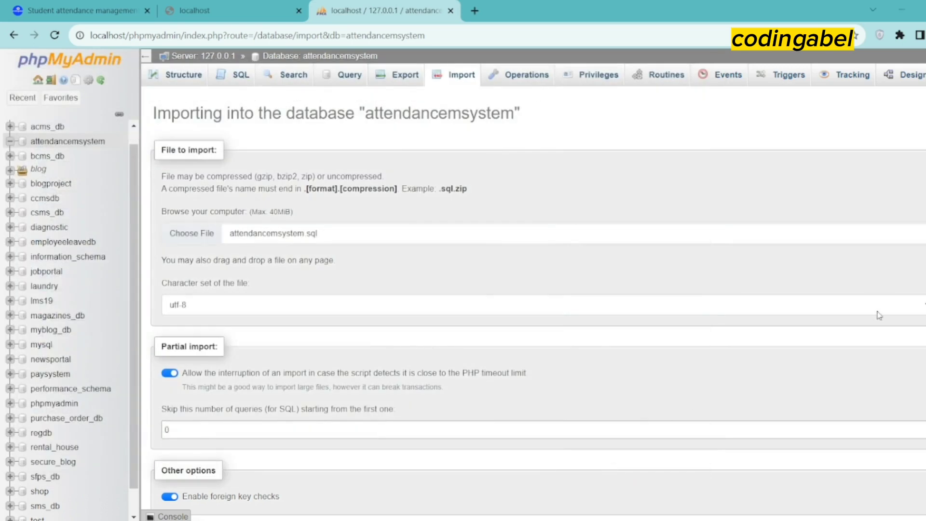
Run the import of attendancemsystem.sql, creating tables tbladmin through tblterm with 43 queries
scroll(538, 309, "down", 5)
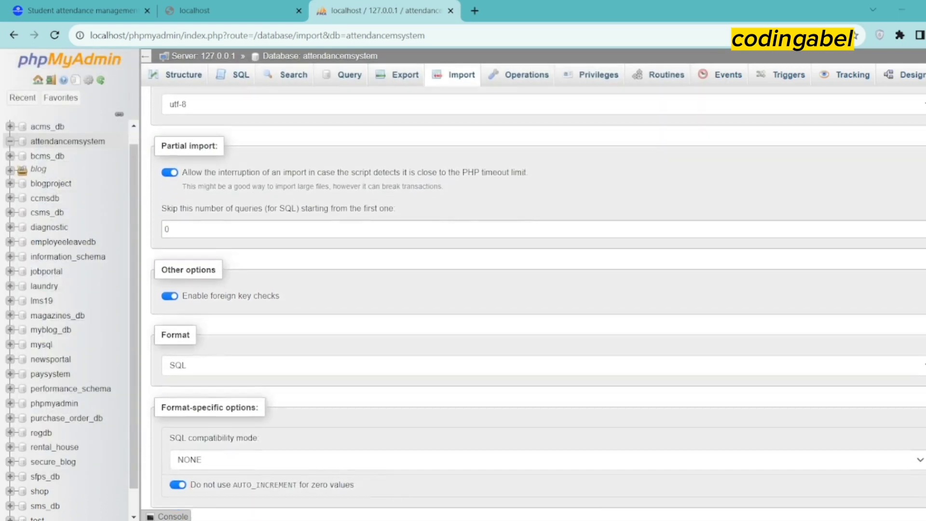
scroll(884, 420, "down", 1)
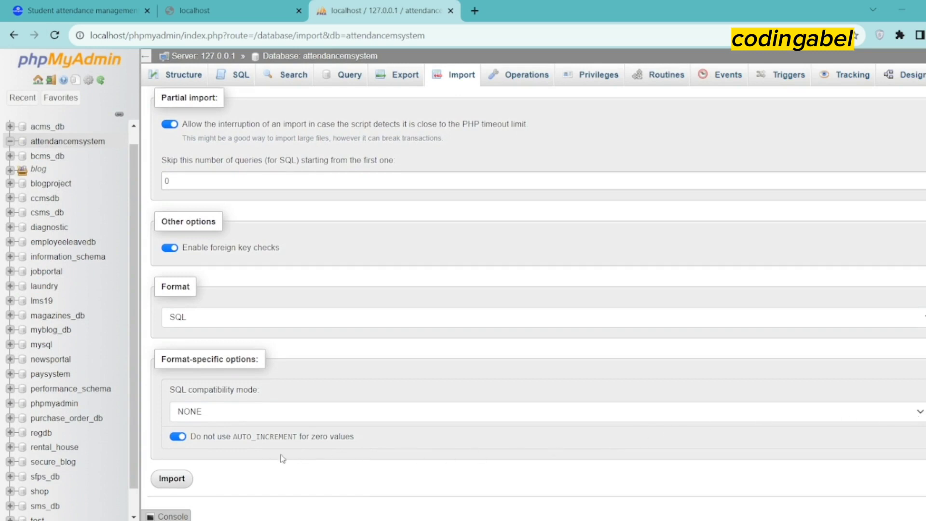
left_click(175, 480)
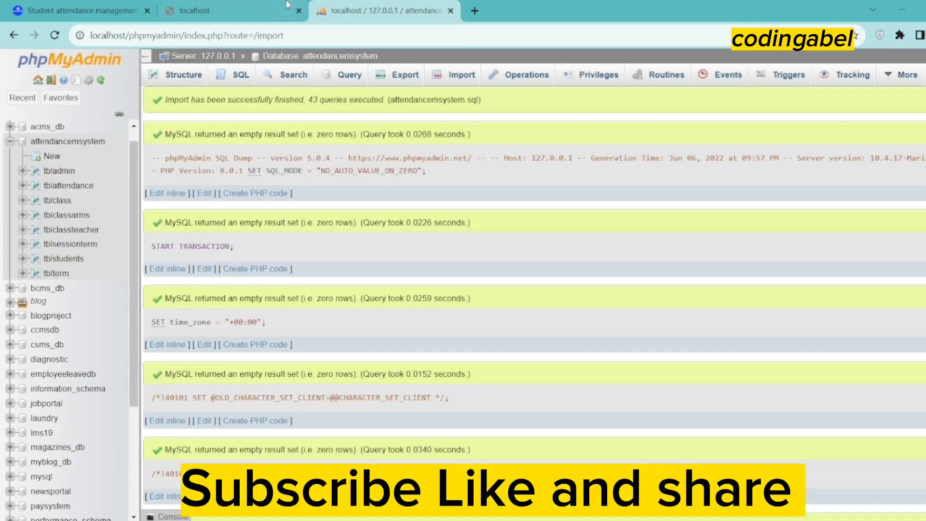
left_click(233, 11)
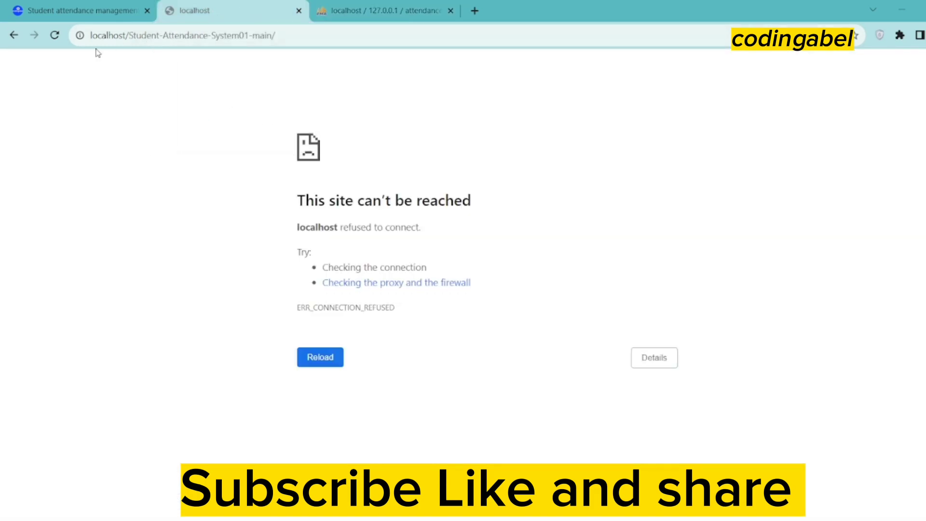
Reload localhost/Student-Attendance-System01-main so the Student Attendance System login panel loads
left_click(55, 36)
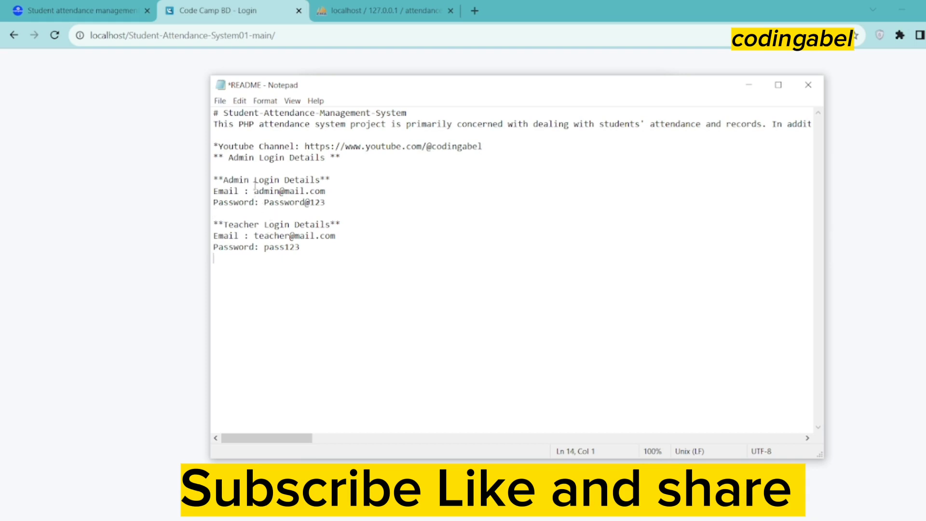
Copy the admin email from the README into the username field and choose the Administrator role
left_click_drag(255, 191, 327, 191)
right_click(287, 187)
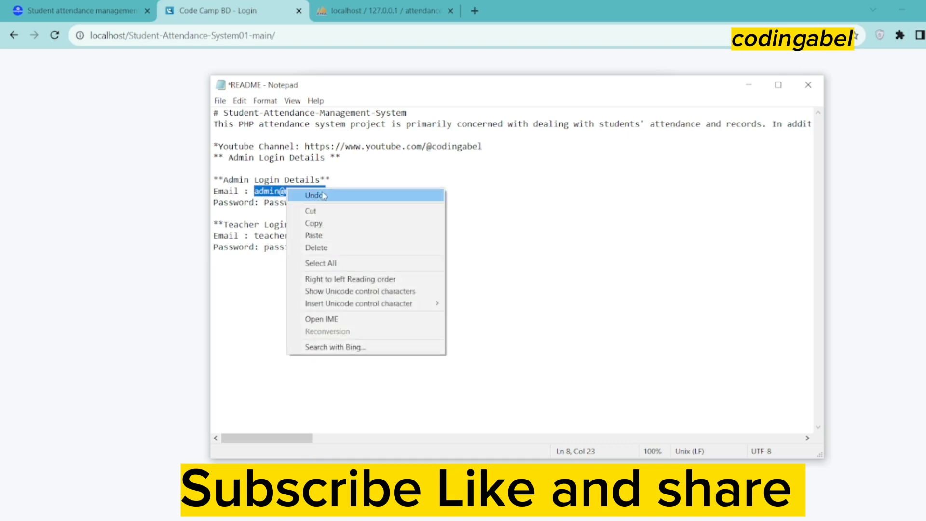
left_click(320, 223)
left_click(199, 219)
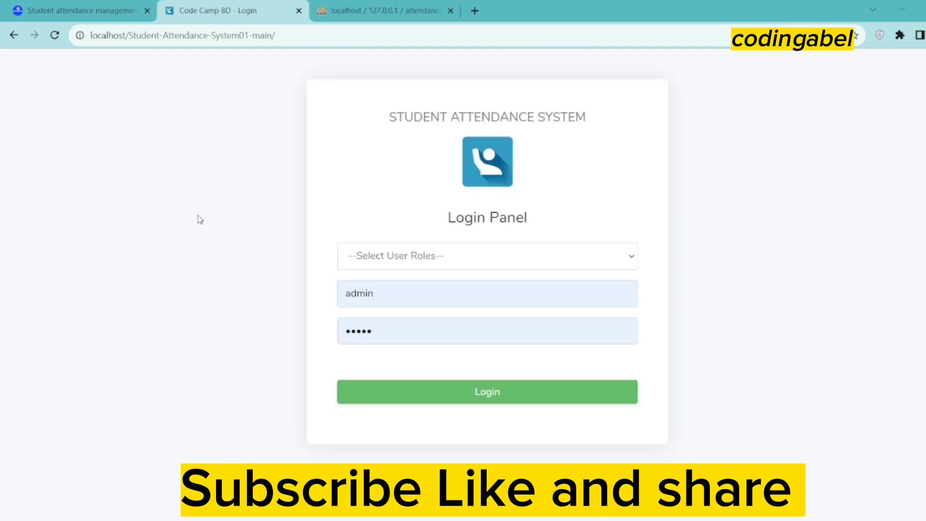
left_click(411, 264)
left_click(404, 291)
left_click_drag(399, 293, 340, 288)
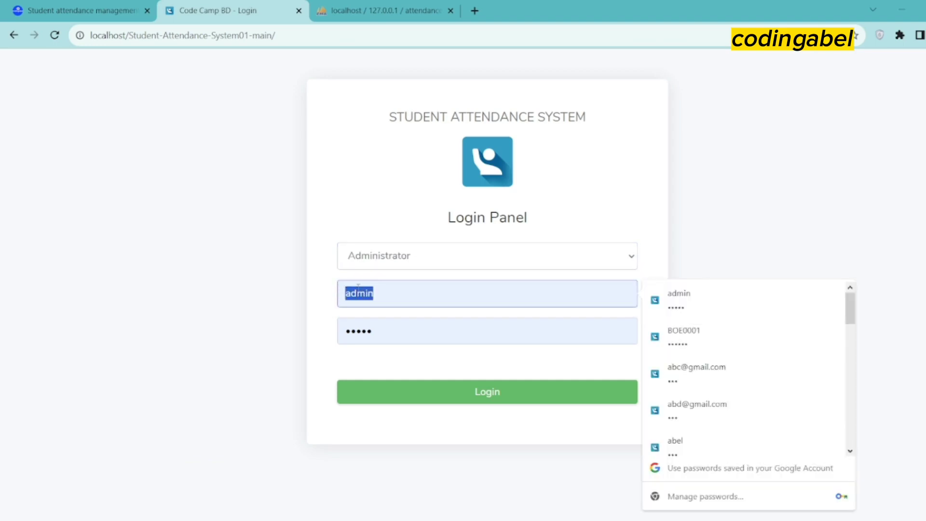
right_click(358, 291)
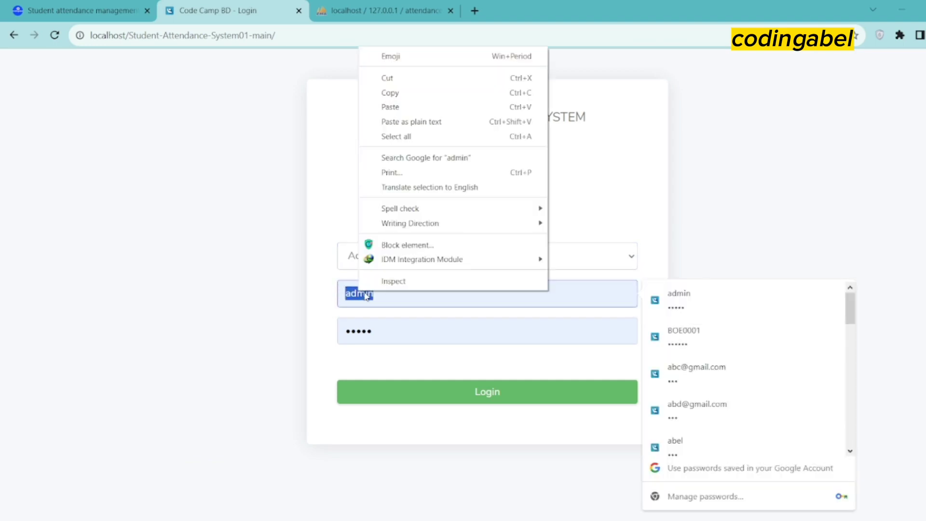
left_click(397, 107)
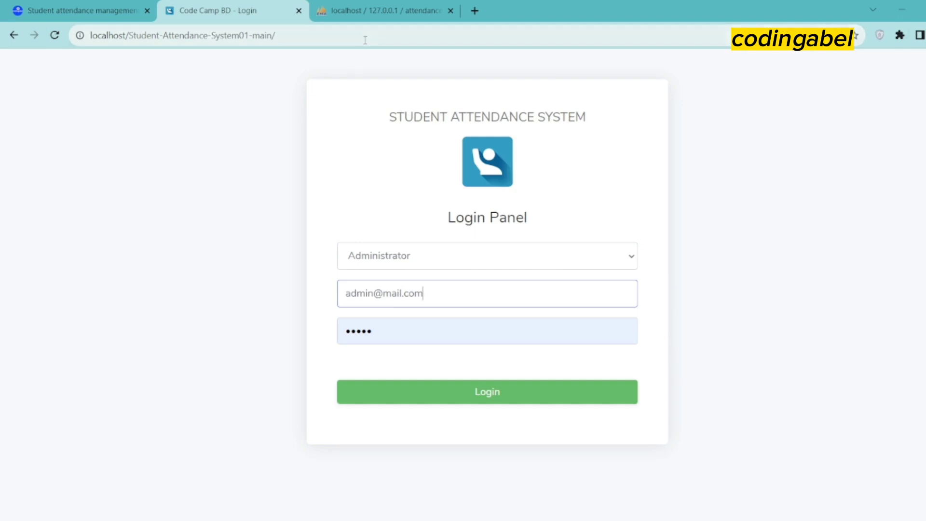
Copy the admin password from the README into the password field and log in as Administrator
key("alt+Tab")
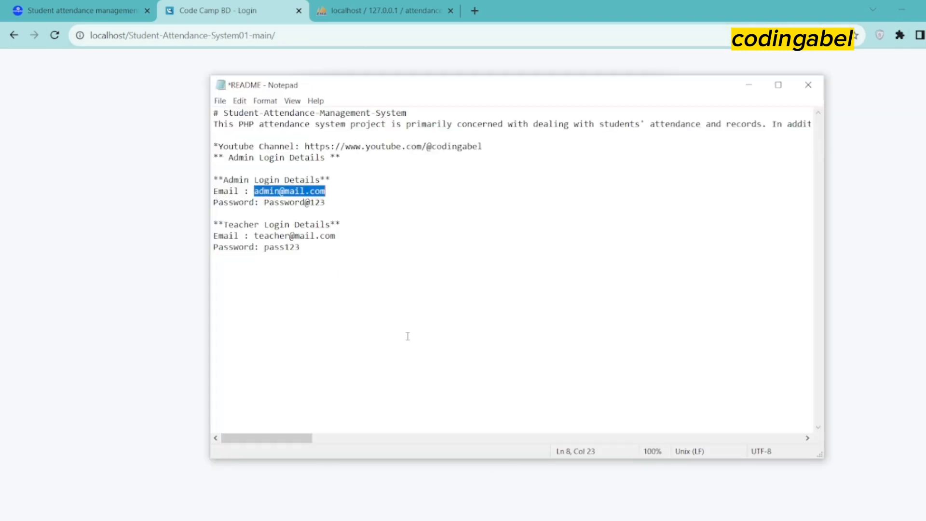
left_click_drag(326, 205, 266, 207)
right_click(269, 205)
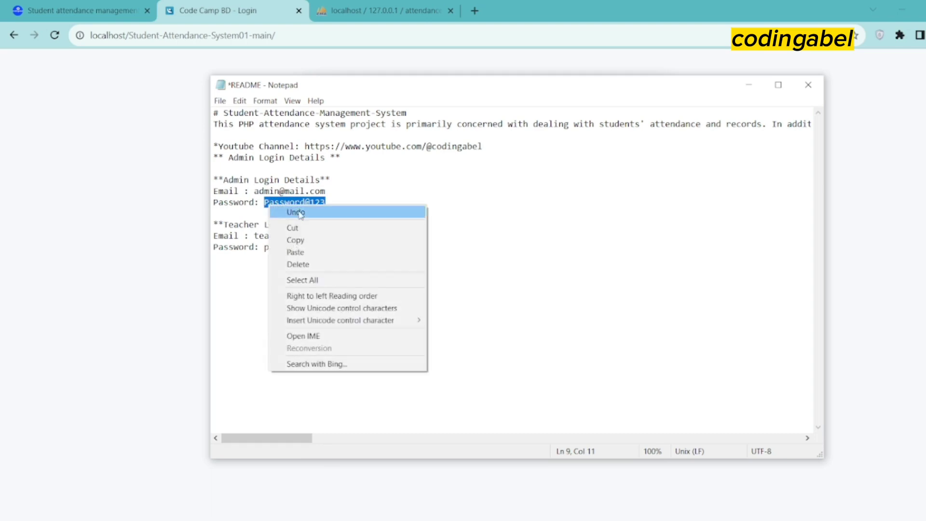
left_click(301, 240)
left_click(197, 241)
left_click_drag(443, 295, 344, 296)
right_click(361, 292)
left_click(374, 331)
left_click_drag(380, 331, 344, 332)
right_click(352, 331)
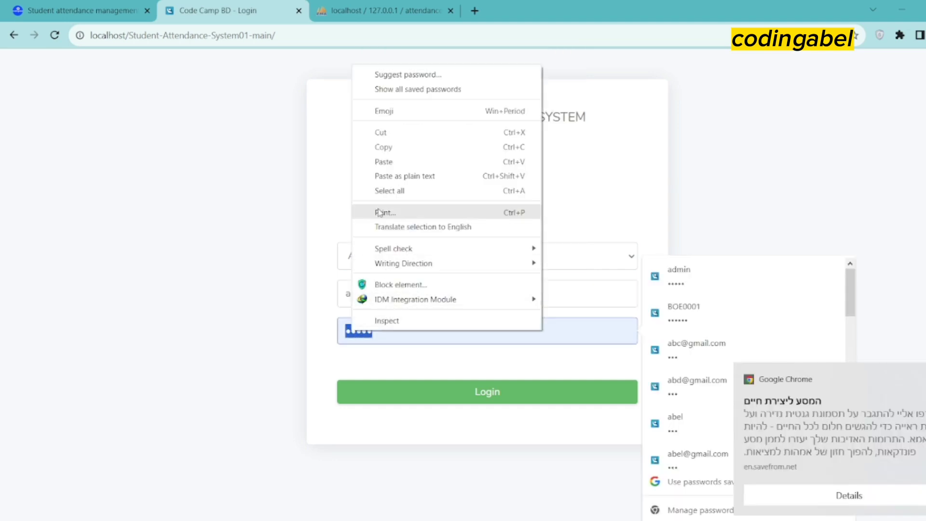
left_click(384, 162)
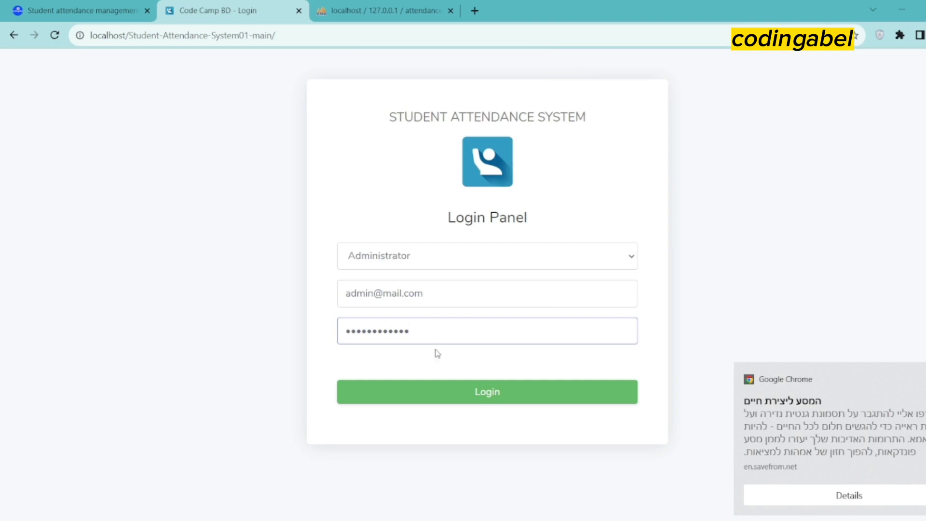
left_click(453, 395)
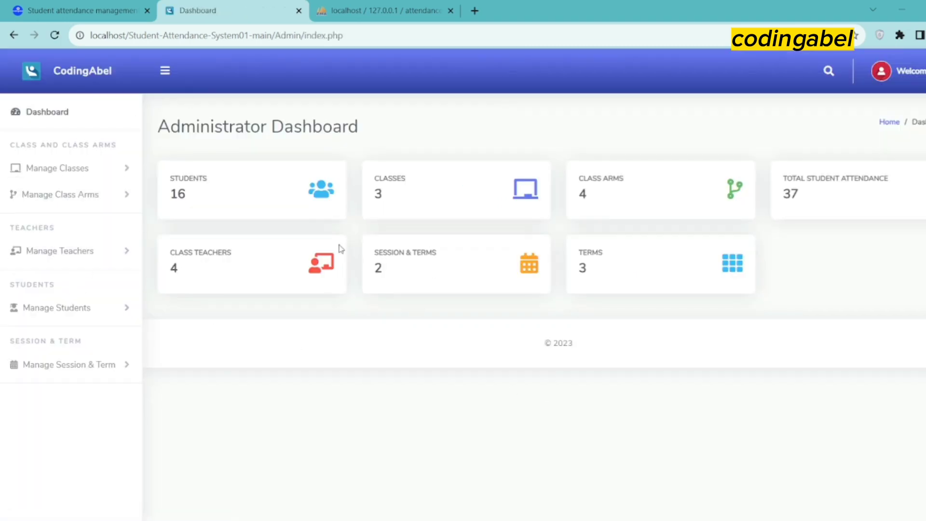
Collapse and re-expand the side navigation and check the account menu on the Administrator Dashboard
left_click_drag(378, 129, 155, 126)
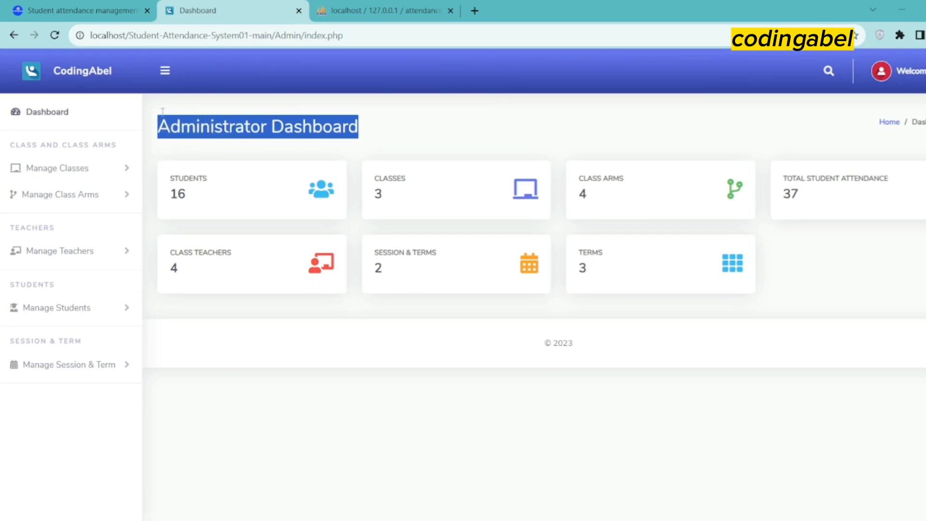
left_click(173, 72)
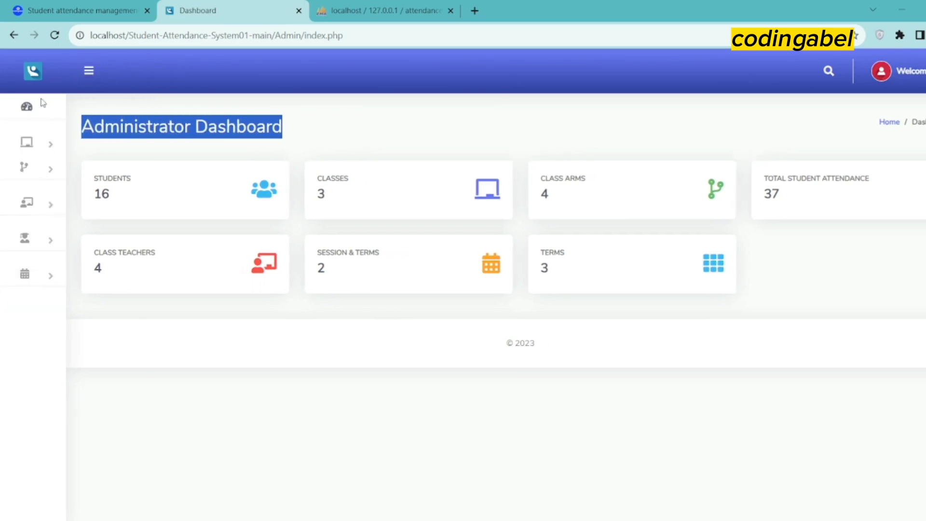
left_click(88, 71)
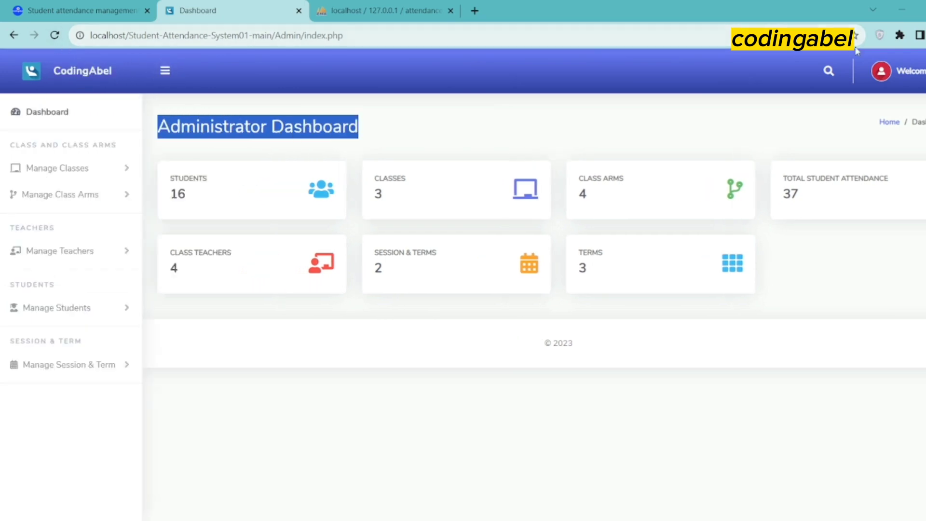
left_click(907, 71)
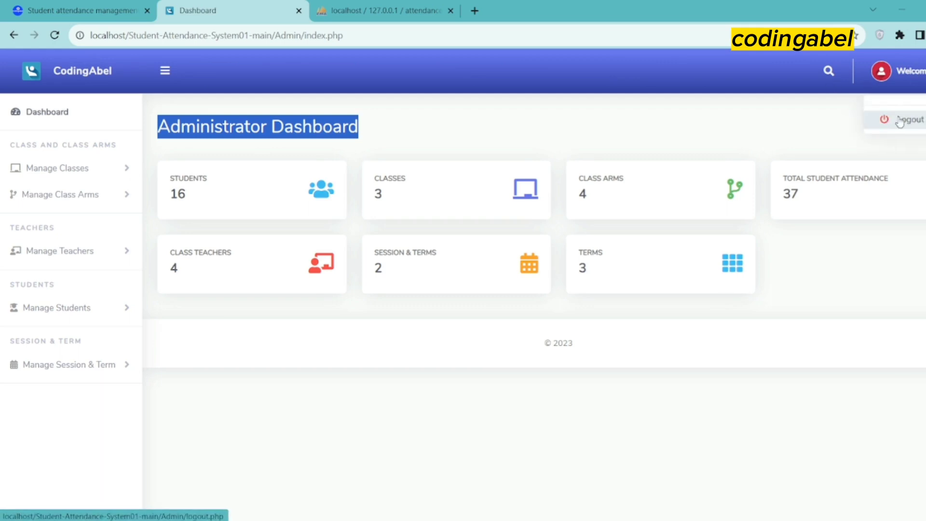
left_click(766, 118)
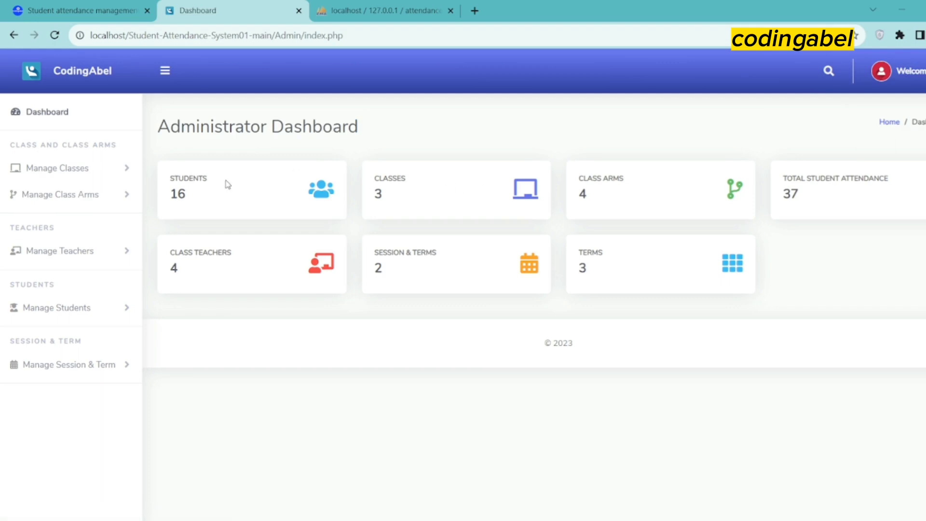
Review the dashboard cards: Students, Classes, Class Arms, Total Student Attendance, Class Teachers, Session & Terms, Terms
left_click_drag(221, 178, 169, 177)
left_click_drag(414, 176, 375, 178)
left_click_drag(625, 179, 581, 179)
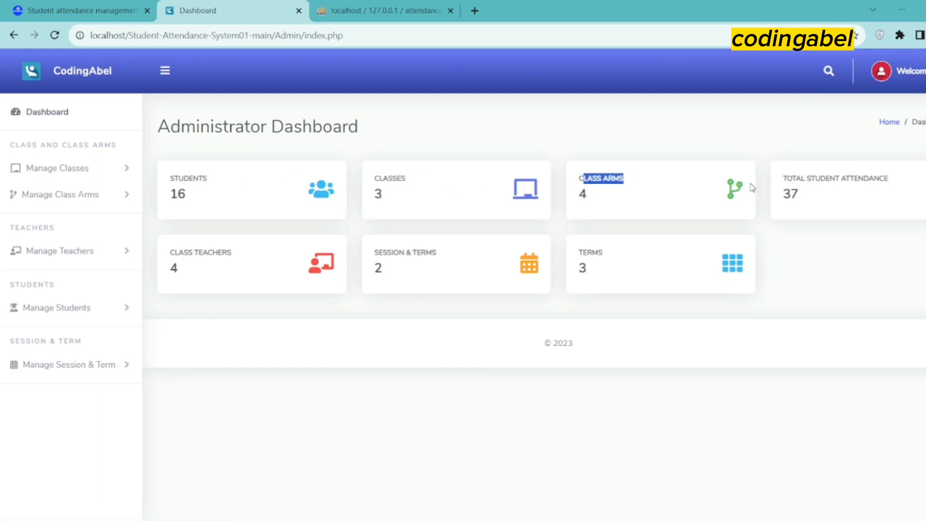
left_click_drag(890, 179, 794, 179)
left_click(785, 188)
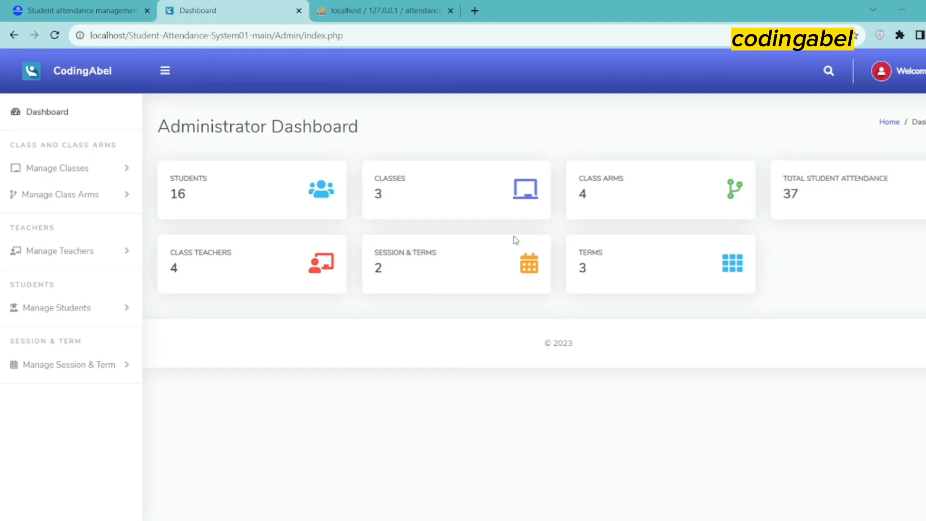
left_click_drag(232, 252, 173, 253)
left_click_drag(437, 252, 374, 253)
left_click_drag(603, 252, 578, 252)
left_click(132, 172)
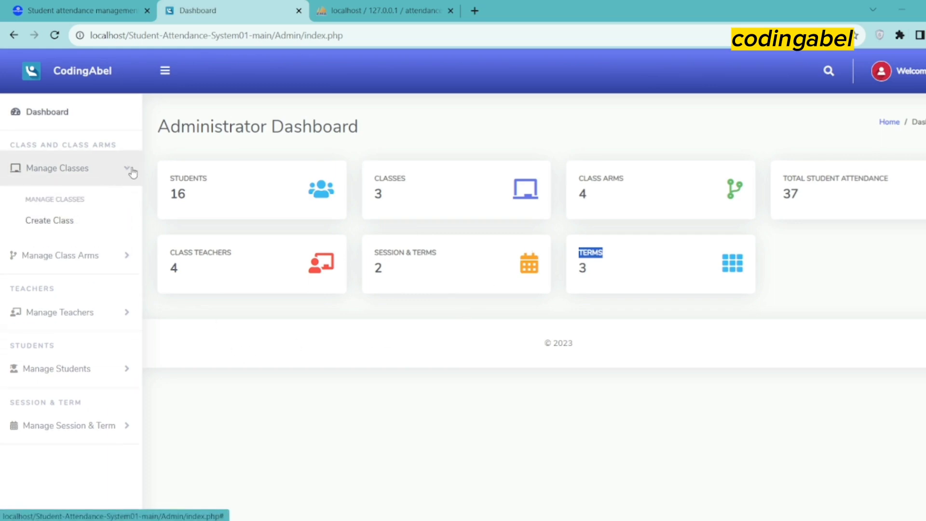
Create a new class named G-1
left_click(71, 227)
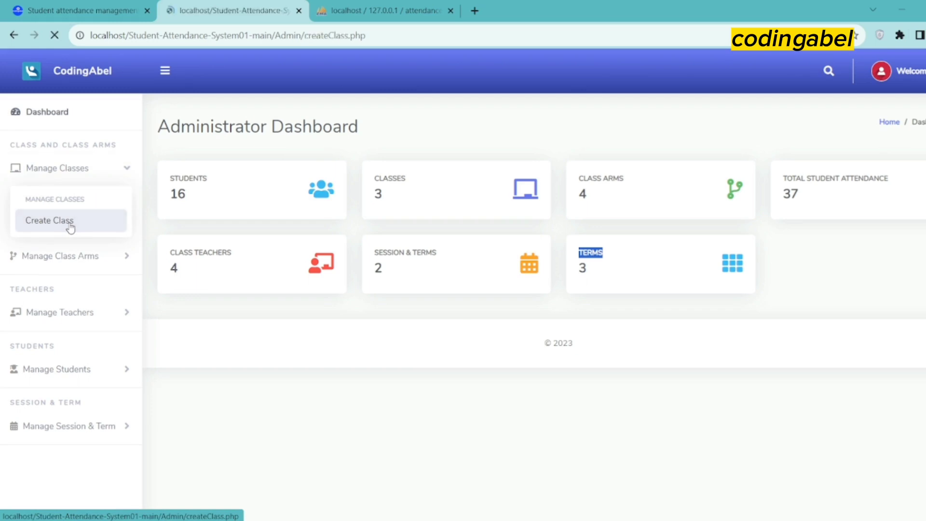
left_click(228, 239)
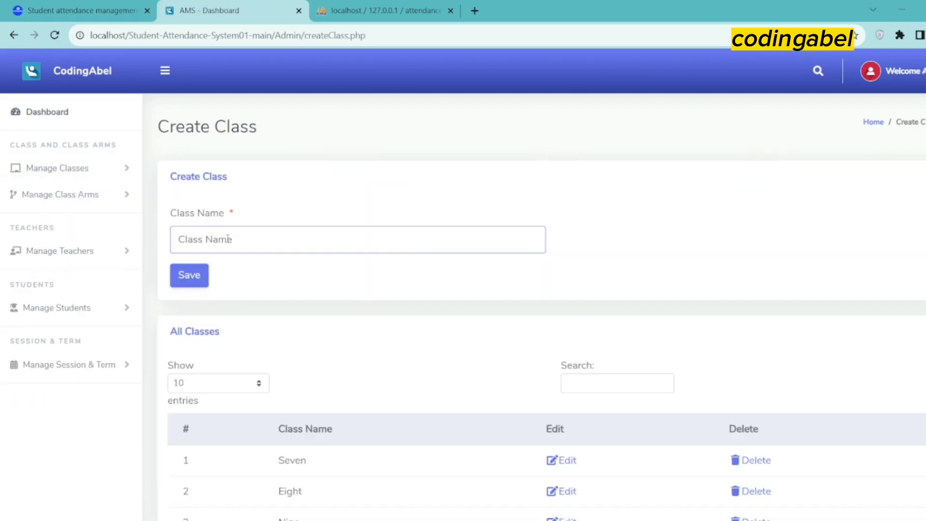
type("g")
key("BackSpace")
type("G")
type("-1")
left_click(192, 276)
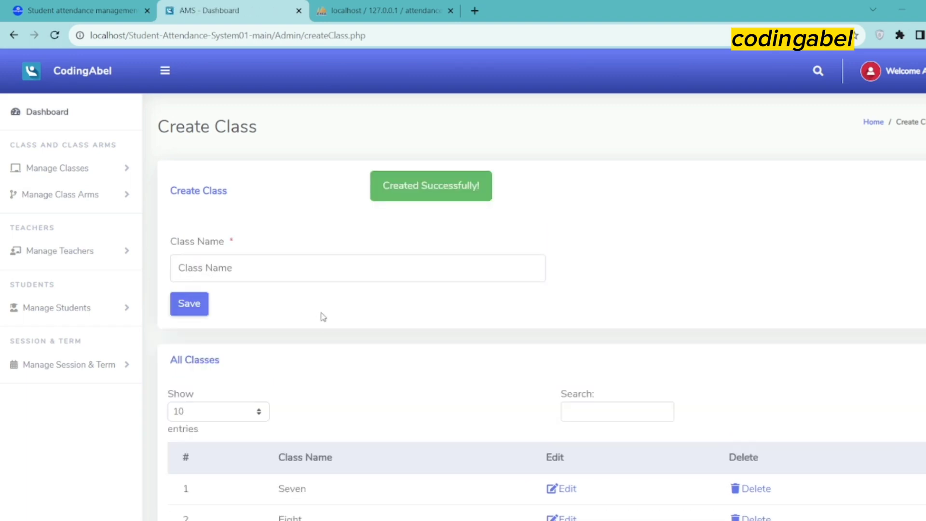
Edit class G-1 and rename it to G-2
scroll(320, 327, "down", 3)
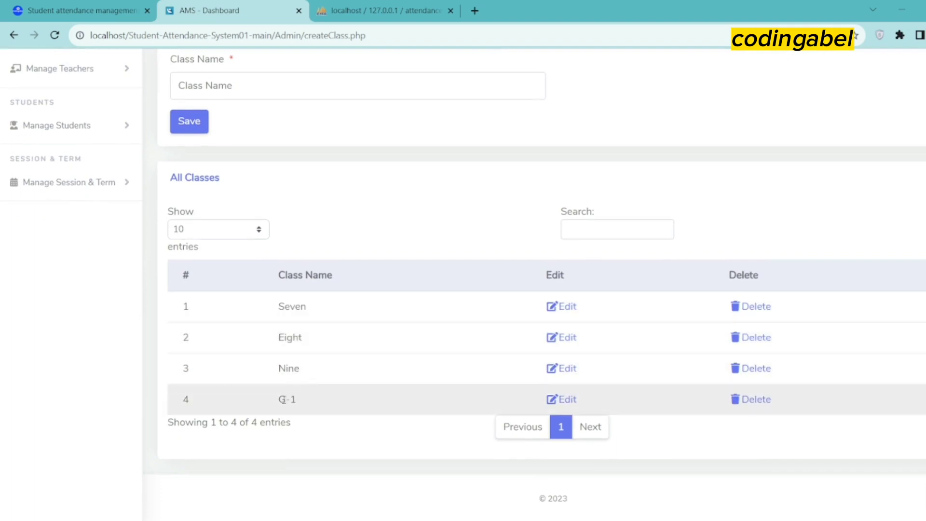
left_click(564, 399)
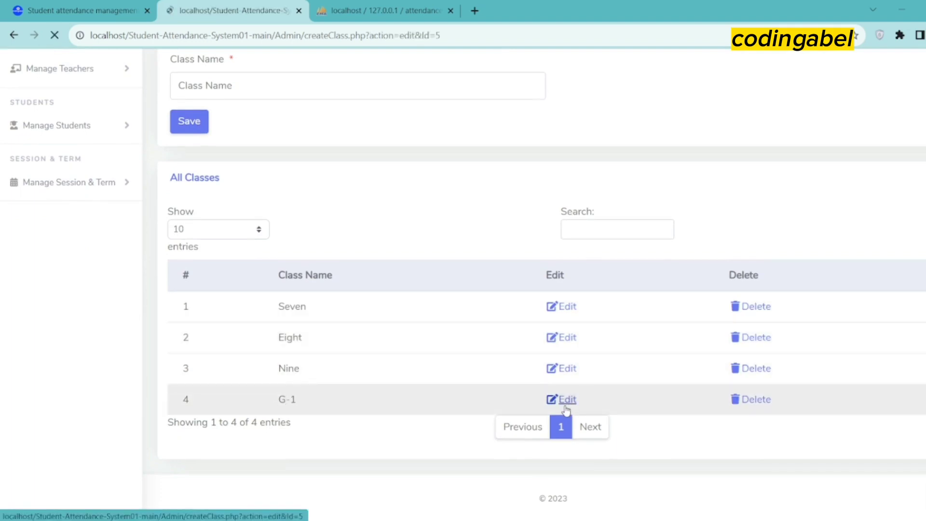
left_click(210, 244)
key("BackSpace")
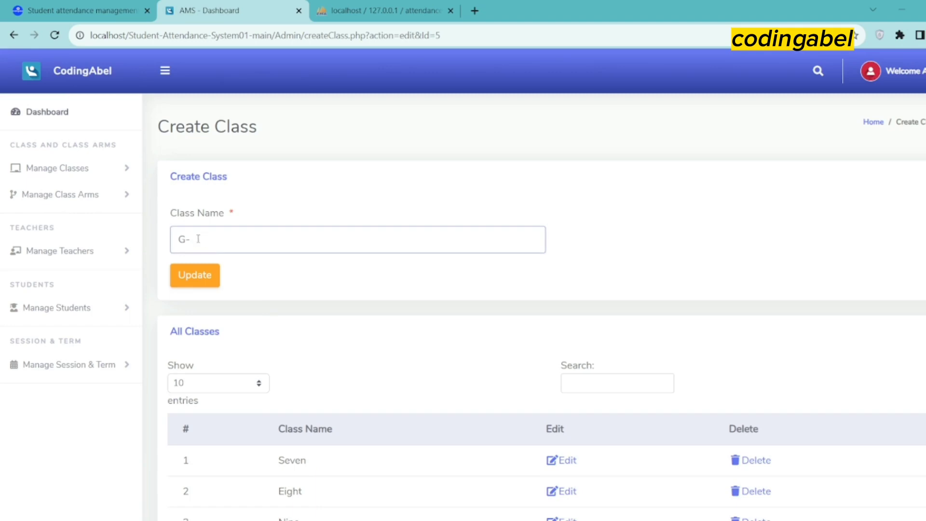
type("3")
left_click(196, 274)
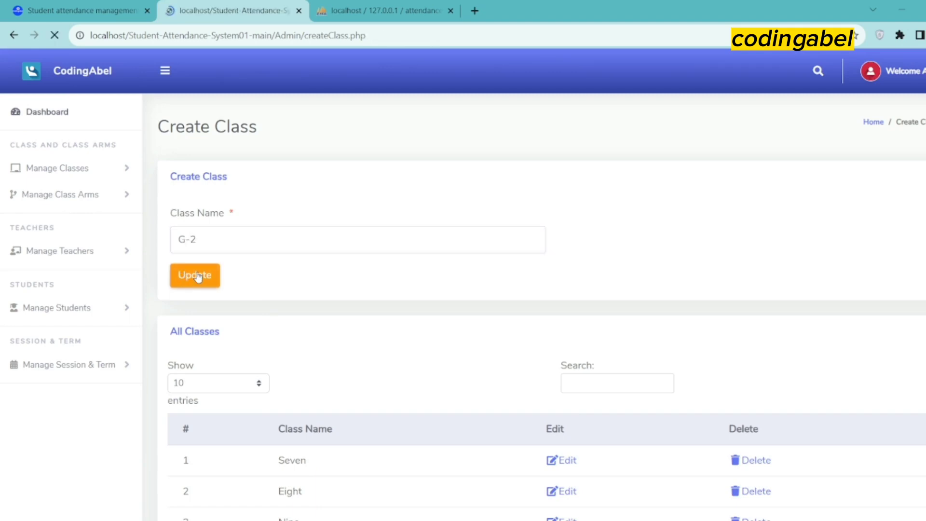
Delete class G-2, leaving only Seven, Eight and Nine
scroll(338, 309, "down", 3)
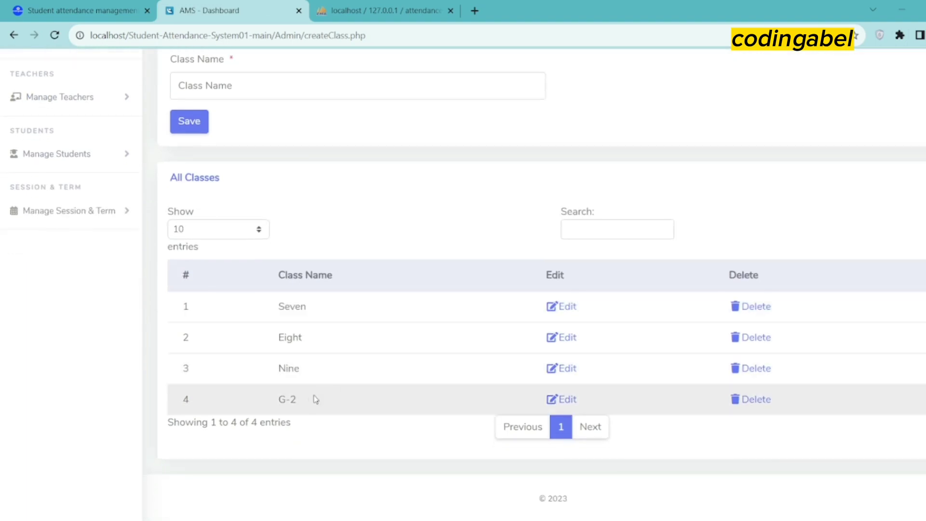
left_click_drag(288, 400, 278, 400)
left_click(752, 404)
scroll(405, 437, "down", 2)
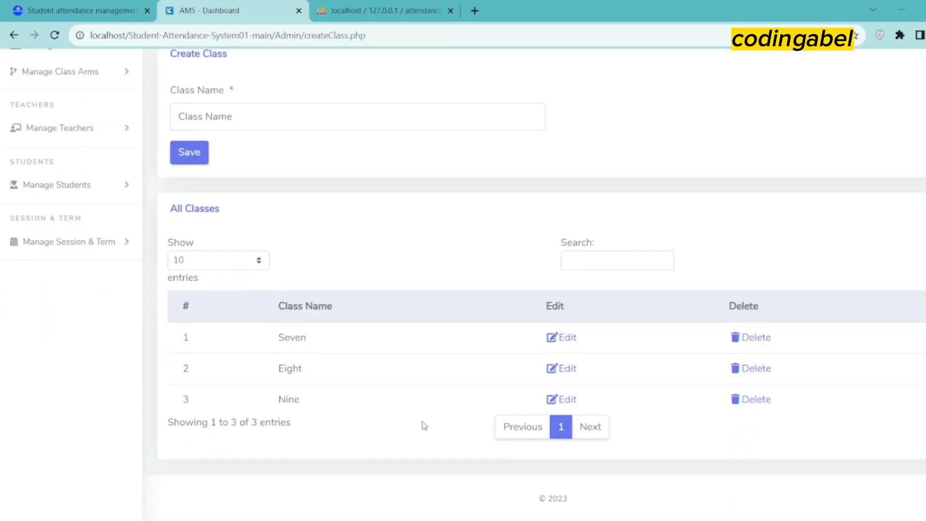
scroll(153, 157, "up", 2)
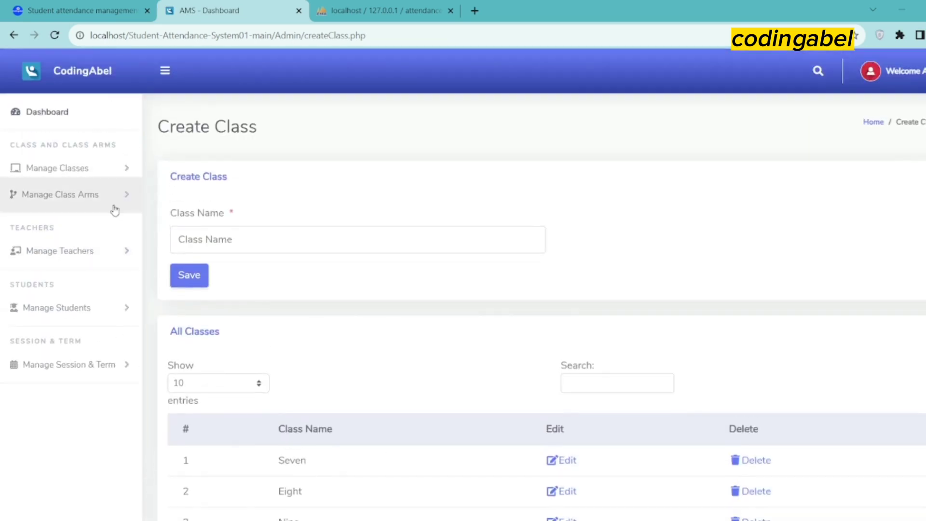
left_click(127, 197)
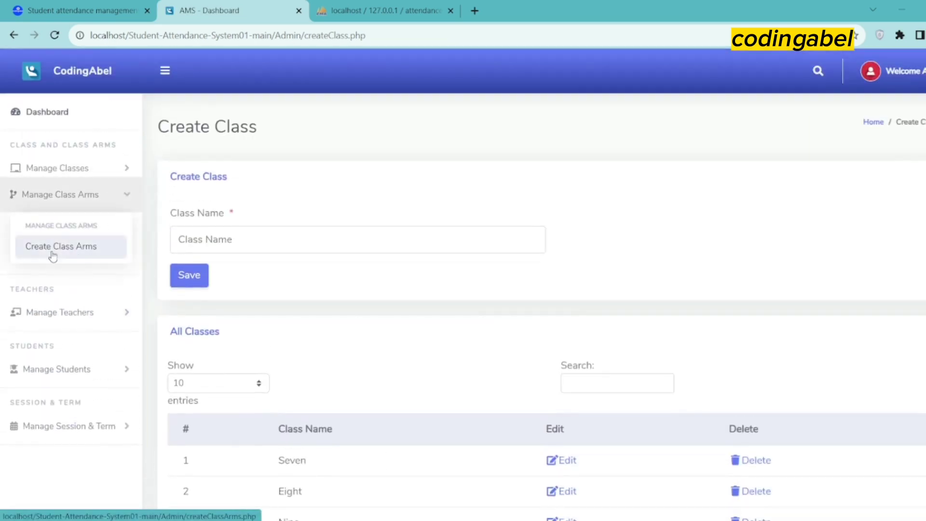
Create class arm S6 under class Nine
left_click(72, 248)
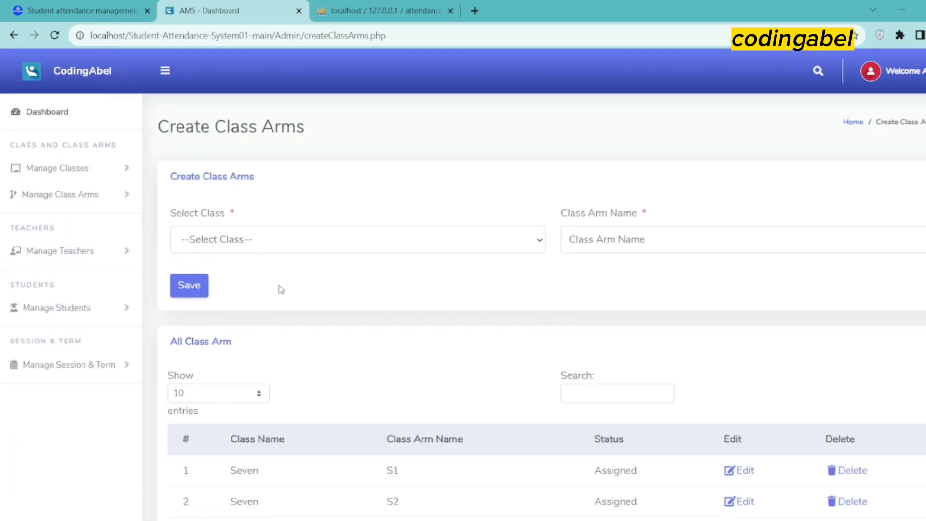
left_click(236, 245)
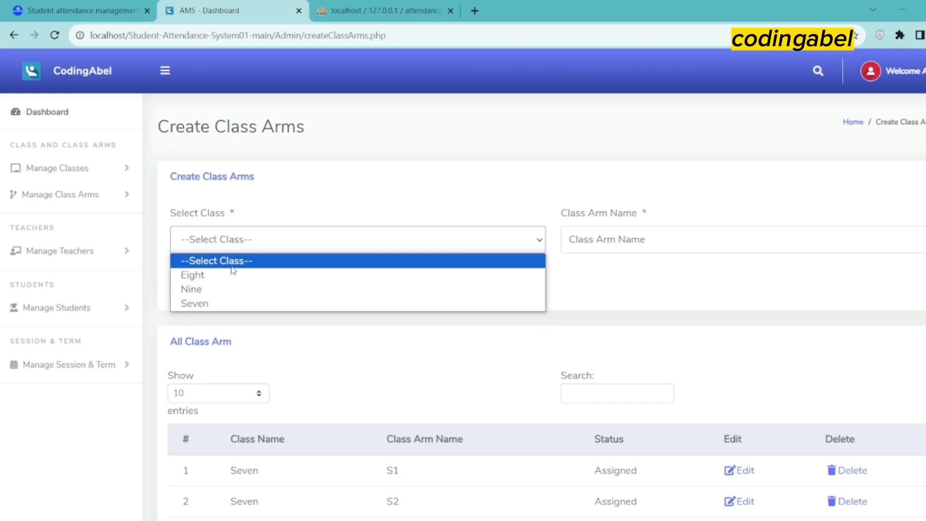
left_click(205, 289)
left_click(589, 241)
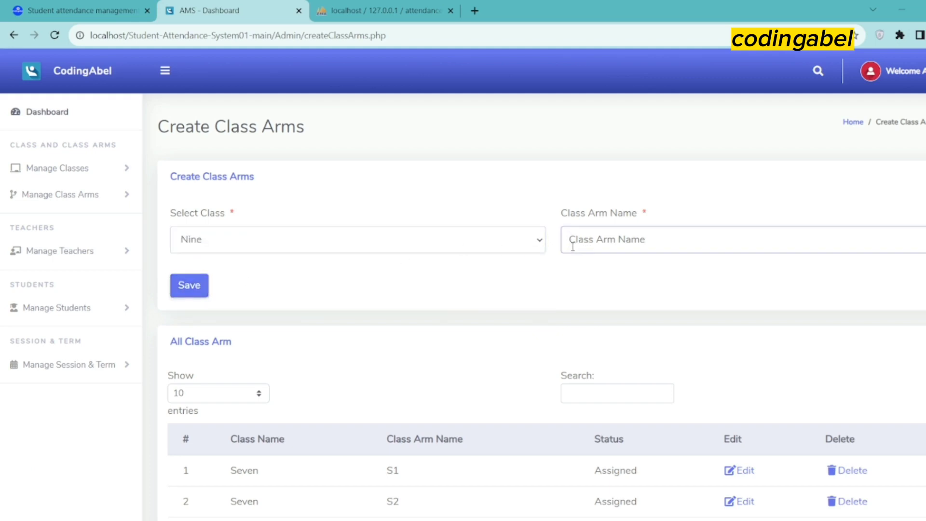
type("S2")
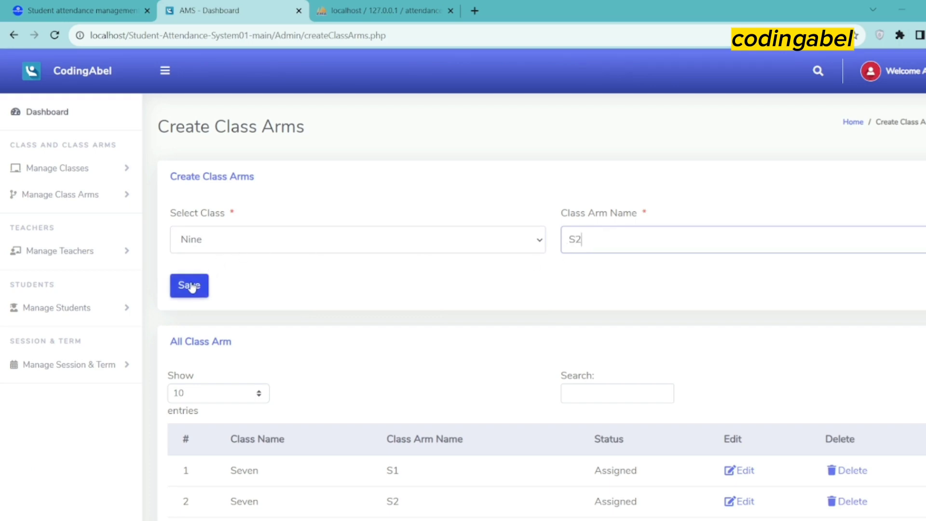
key("BackSpace")
scroll(545, 292, "down", 3)
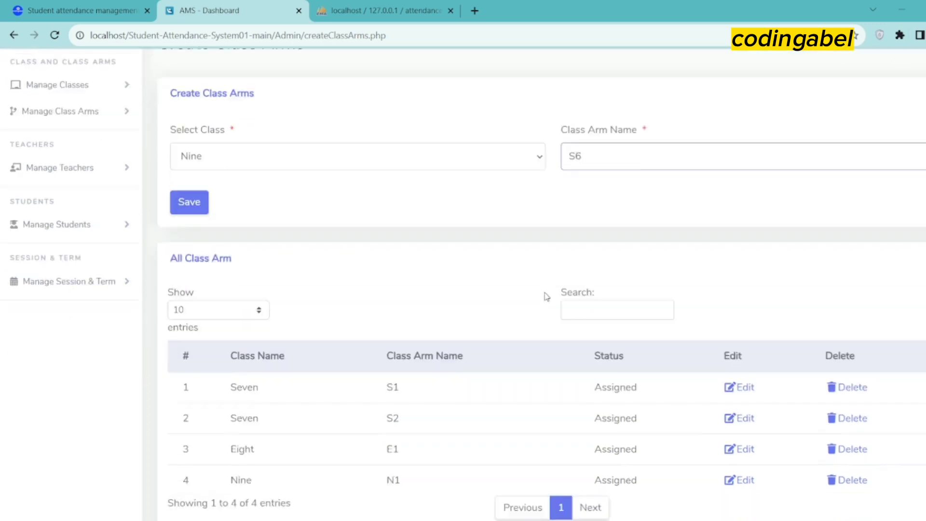
scroll(389, 333, "up", 2)
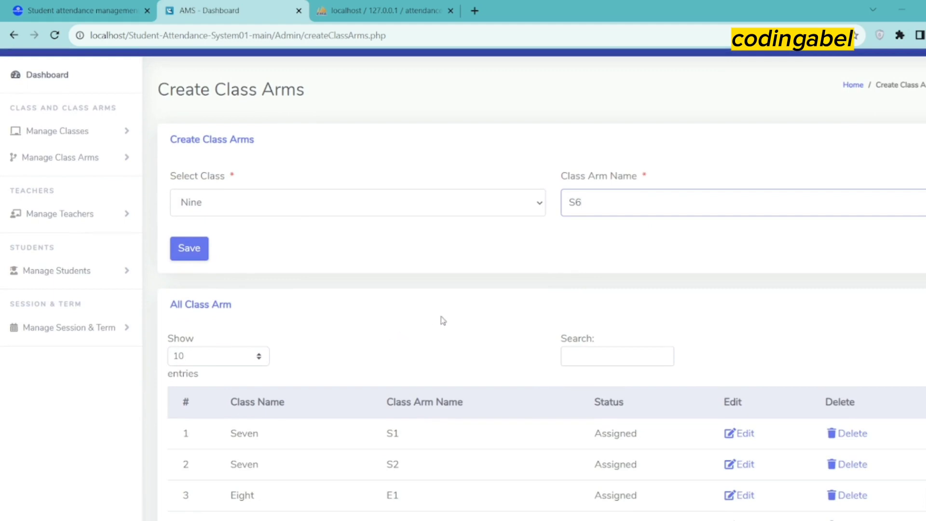
left_click(189, 249)
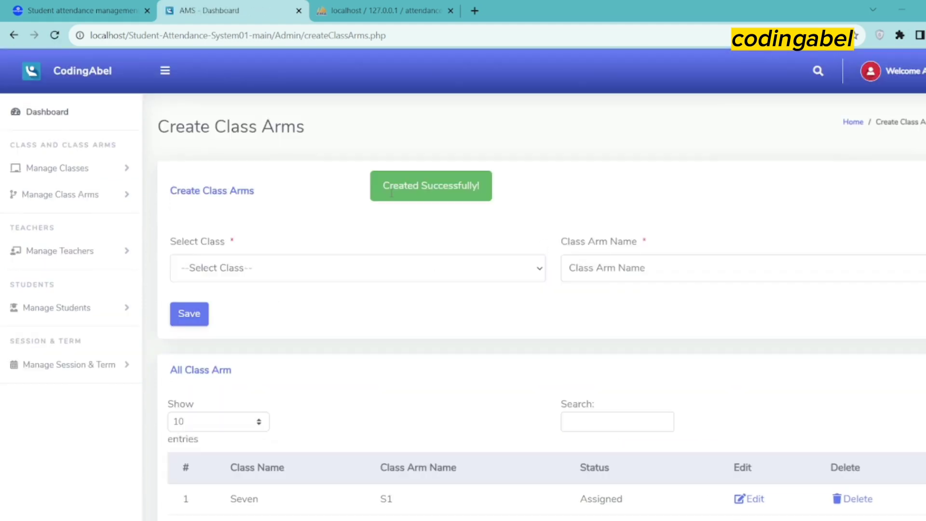
Open class arm S6 for editing and check its name
left_click_drag(391, 193, 462, 189)
scroll(316, 320, "down", 3)
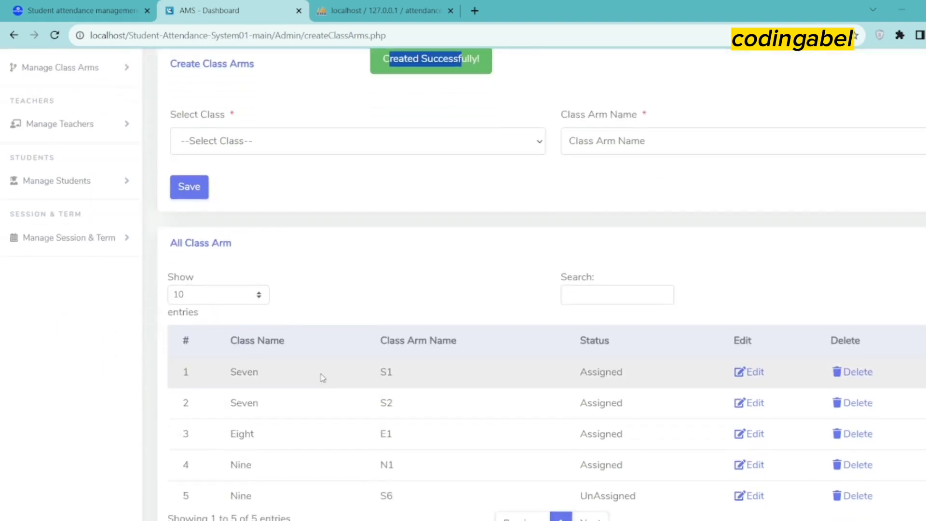
scroll(323, 377, "down", 2)
left_click_drag(375, 404, 407, 404)
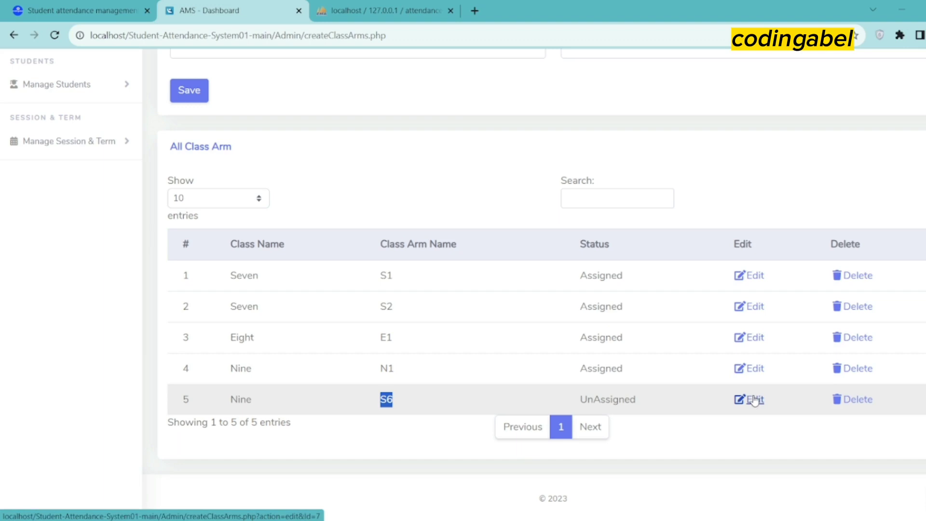
left_click(755, 400)
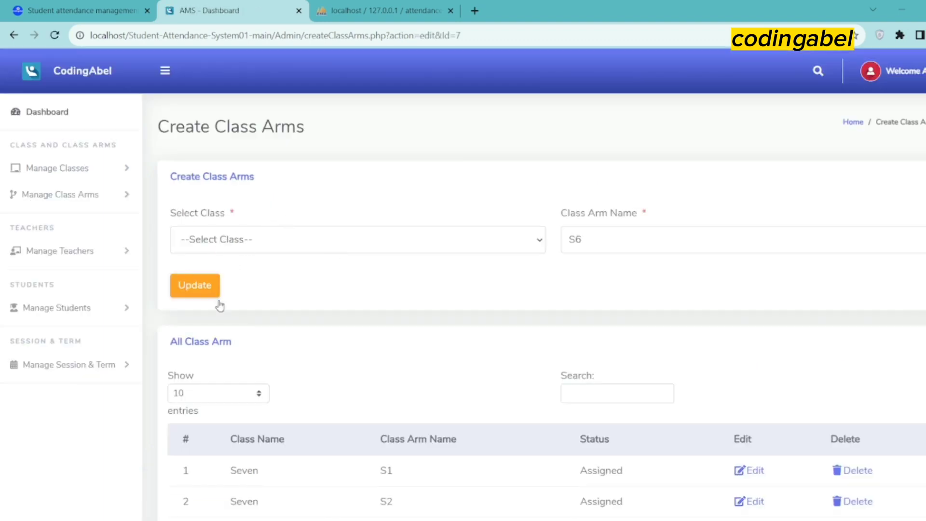
scroll(804, 281, "down", 1)
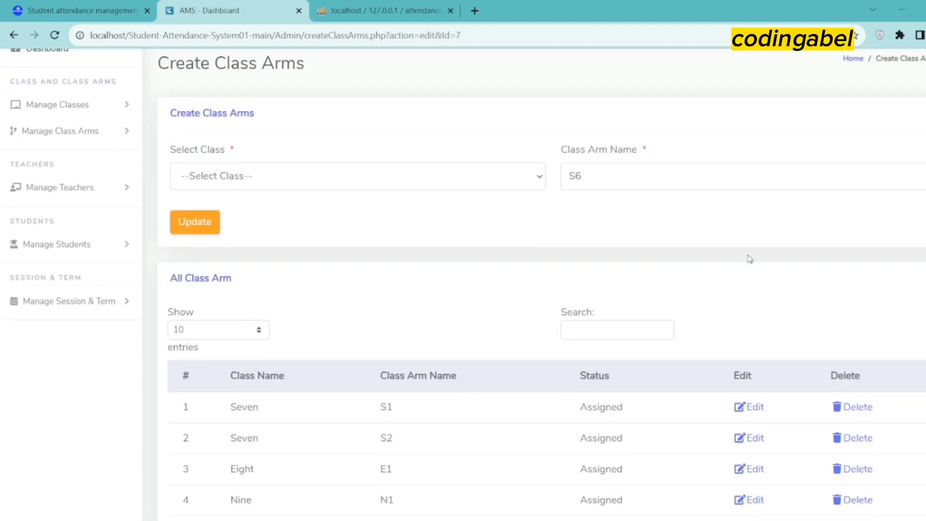
double_click(574, 176)
left_click(484, 283)
Delete class arm S6, leaving S1, S2, E1 and N1
scroll(777, 434, "down", 2)
left_click(851, 407)
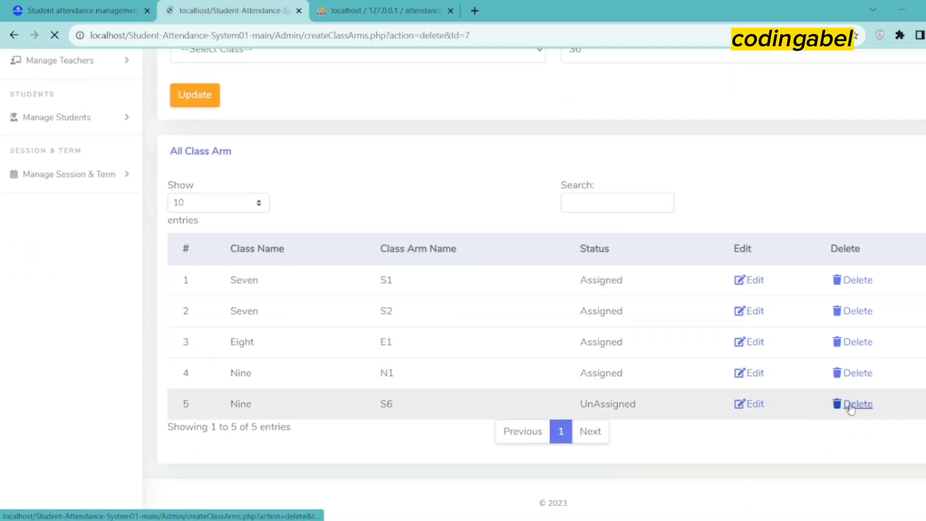
scroll(502, 361, "down", 3)
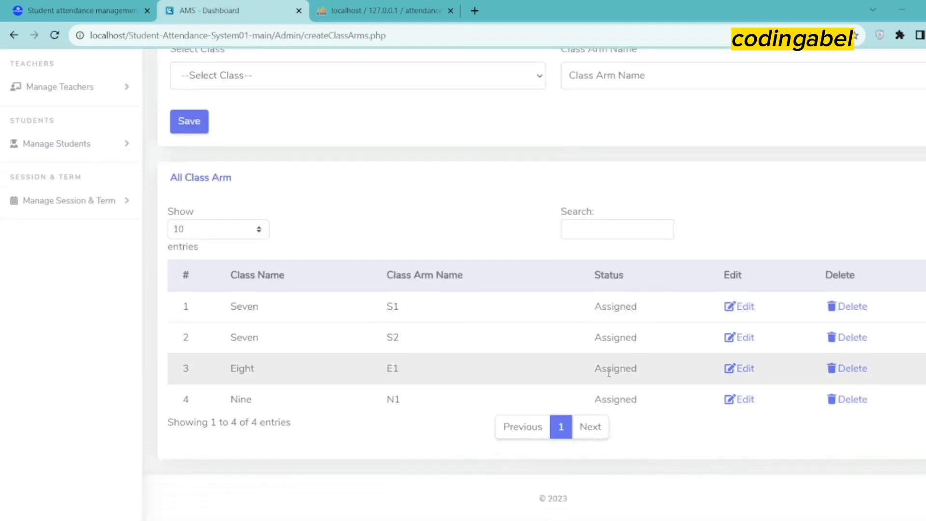
scroll(325, 364, "up", 3)
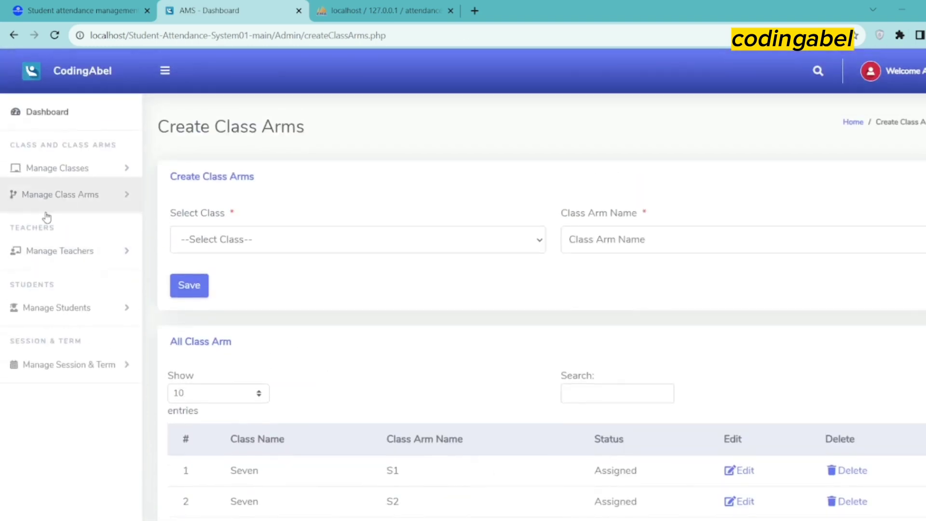
left_click(112, 253)
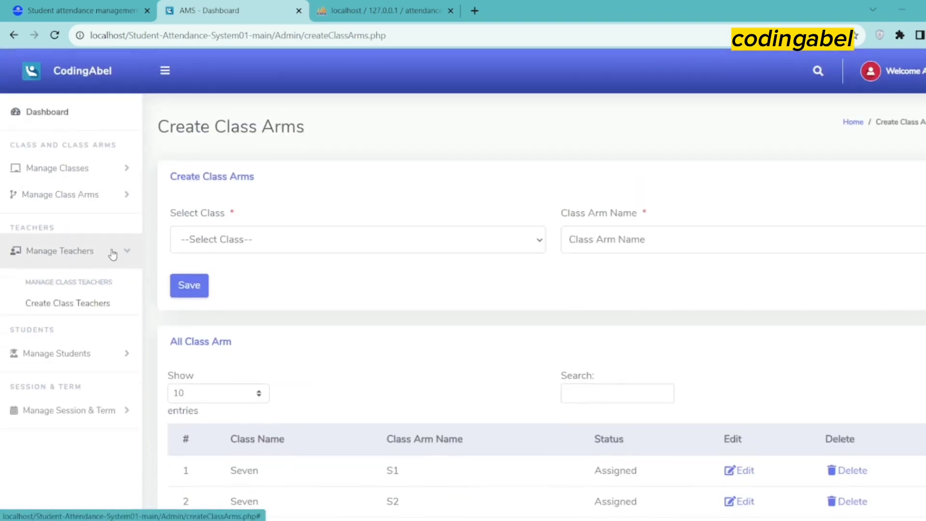
Enter the new class teacher's first name, last name, email address and phone number
left_click(72, 313)
left_click(256, 243)
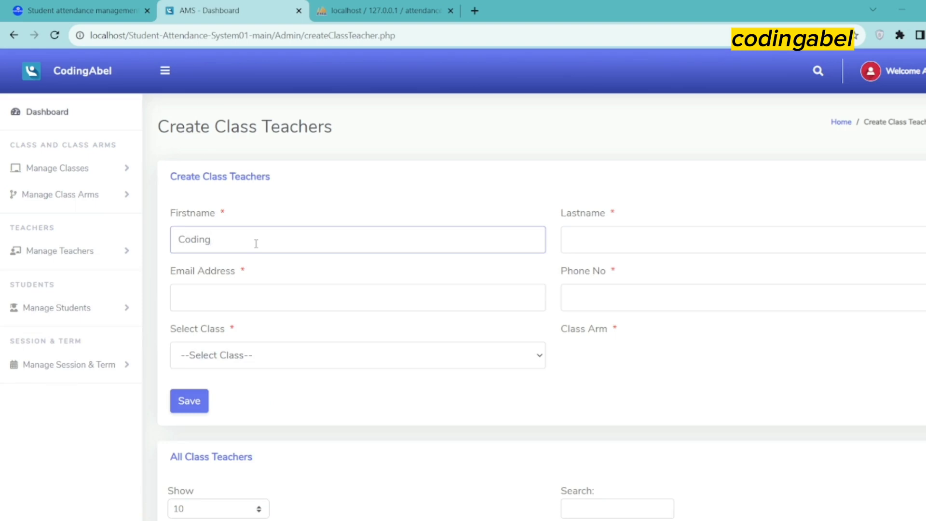
type("Coding")
left_click(591, 230)
left_click(582, 239)
type("Abel")
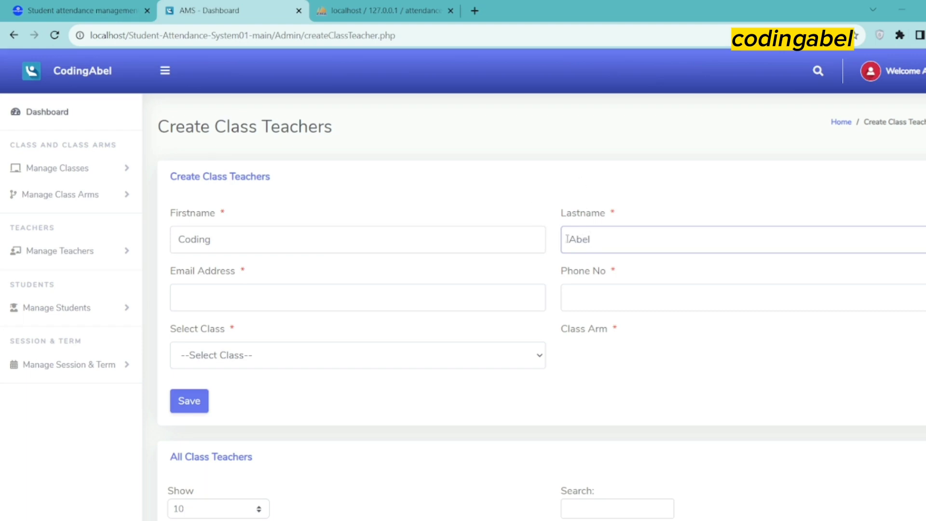
left_click(352, 293)
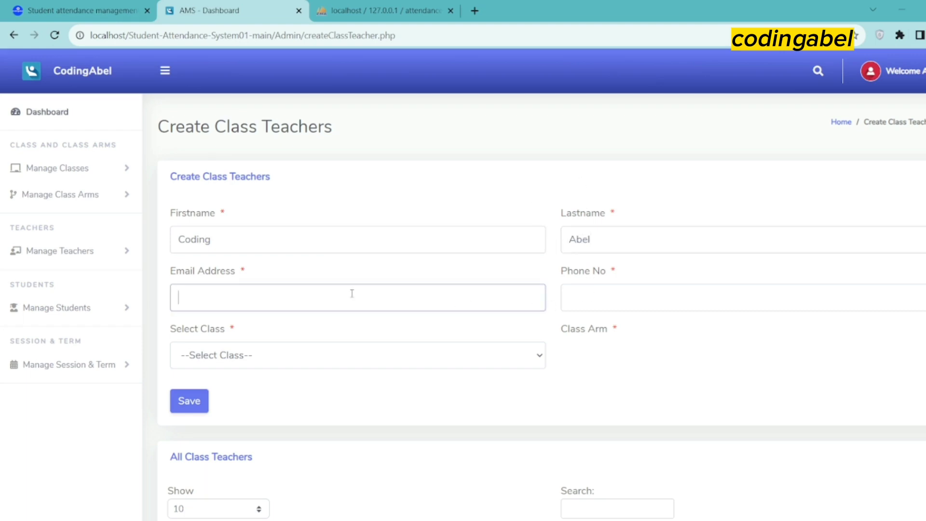
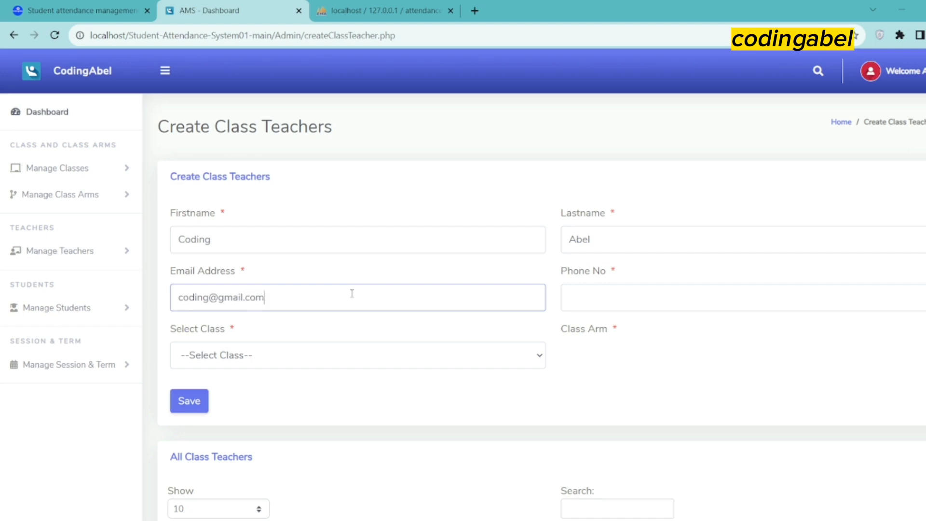
left_click(588, 307)
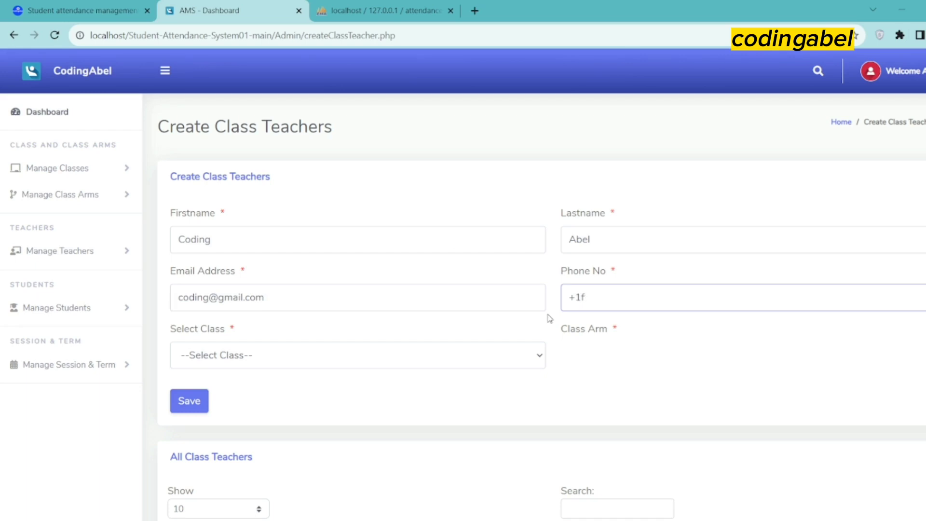
Try classes Seven, Nine and Eight, find no class arms, and attempt saving
left_click(303, 365)
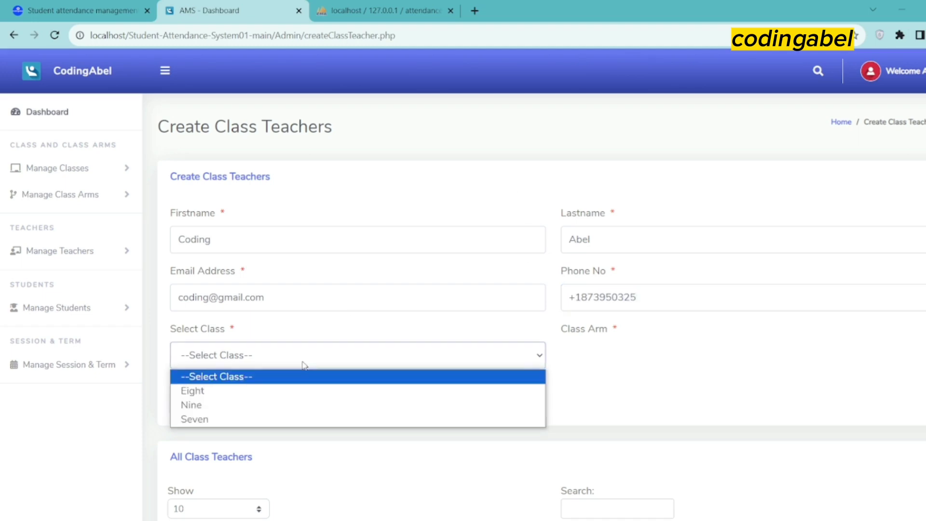
left_click(235, 419)
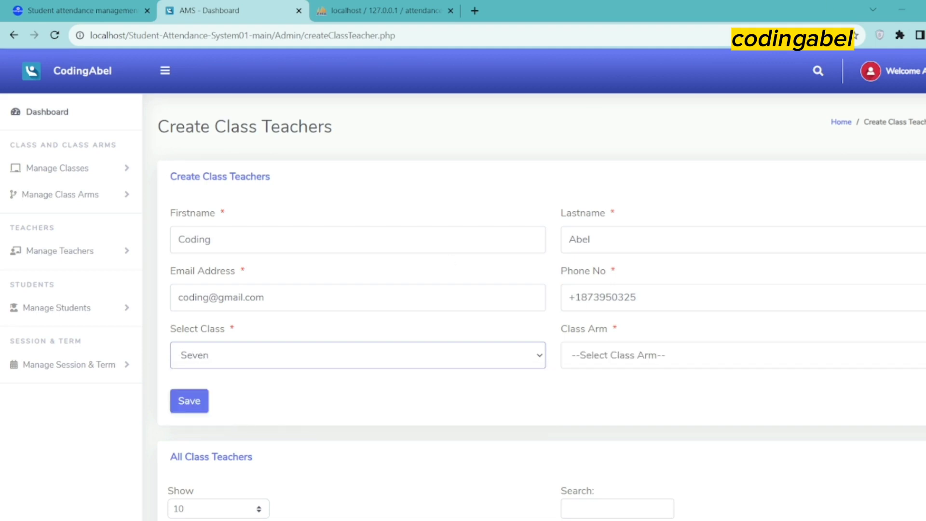
left_click(652, 352)
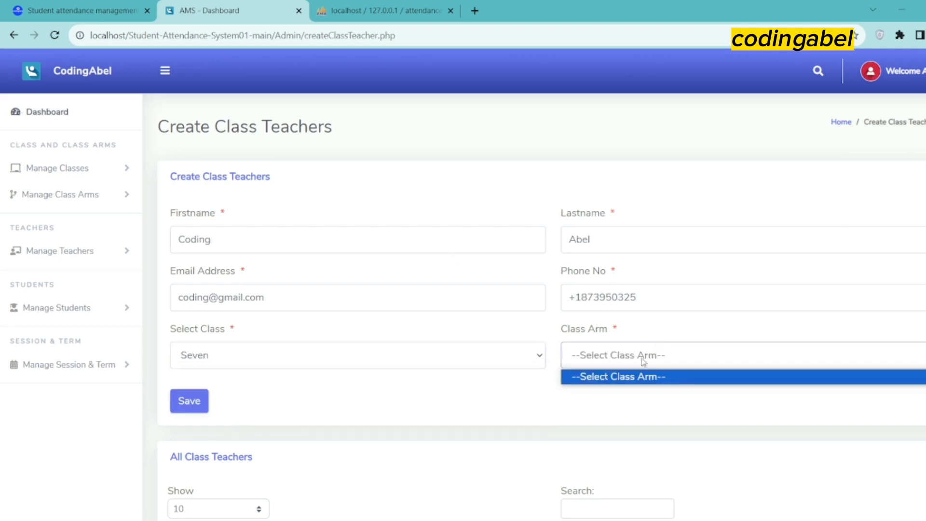
left_click(276, 361)
left_click(237, 404)
left_click(700, 360)
left_click(633, 384)
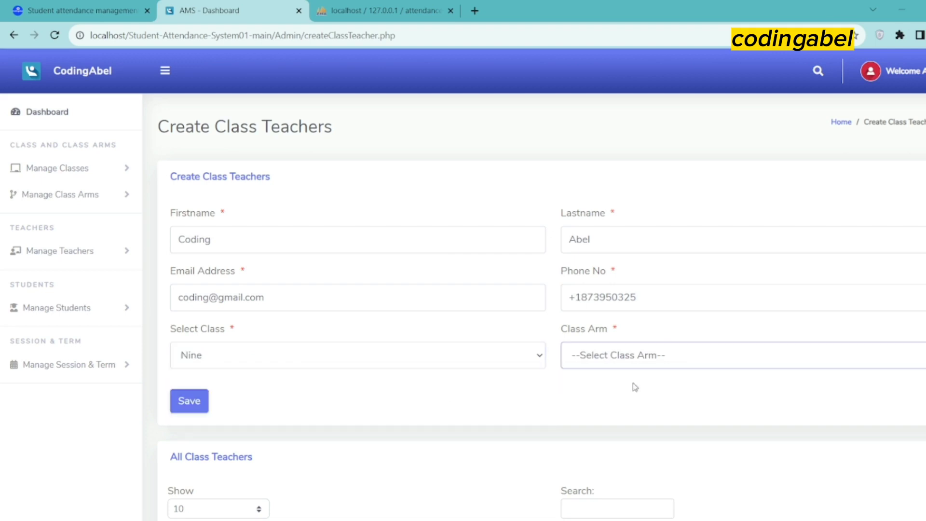
left_click(327, 359)
left_click(296, 390)
left_click(633, 365)
left_click(622, 384)
left_click(200, 406)
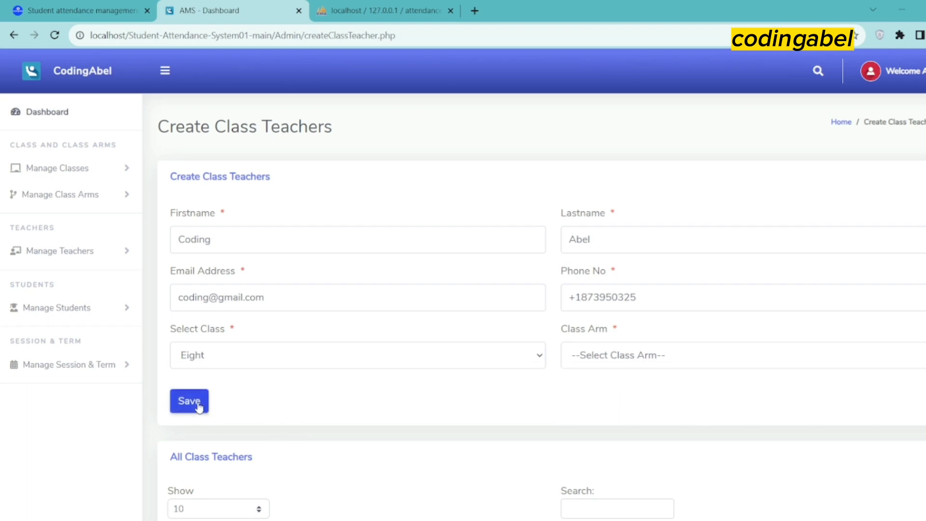
Retry saving the teacher for class Eight, which is refused with no class arm available
left_click(612, 358)
left_click(584, 386)
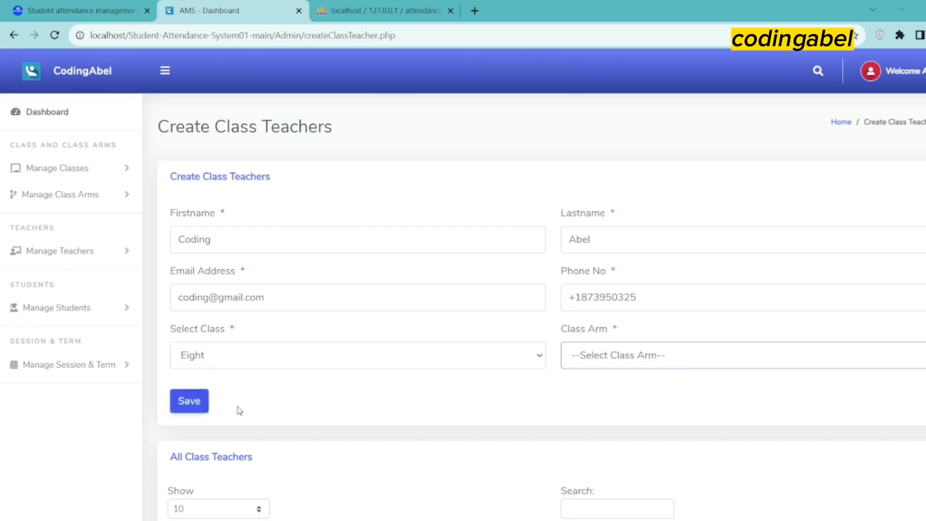
scroll(333, 412, "down", 2)
scroll(333, 412, "down", 3)
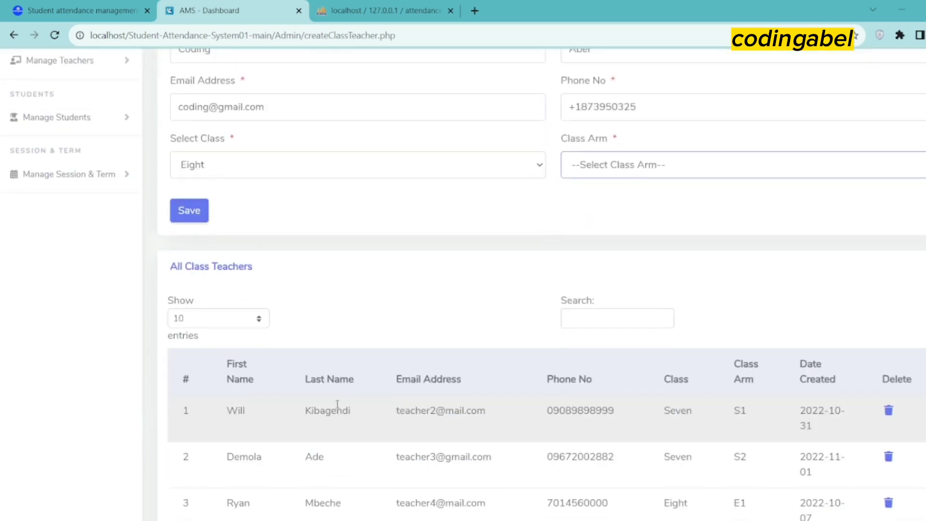
scroll(331, 335, "up", 2)
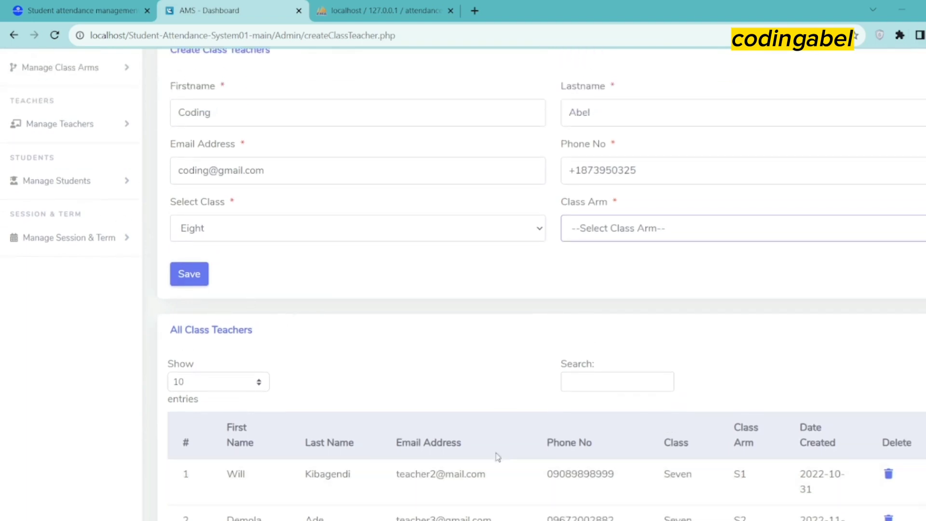
left_click(182, 275)
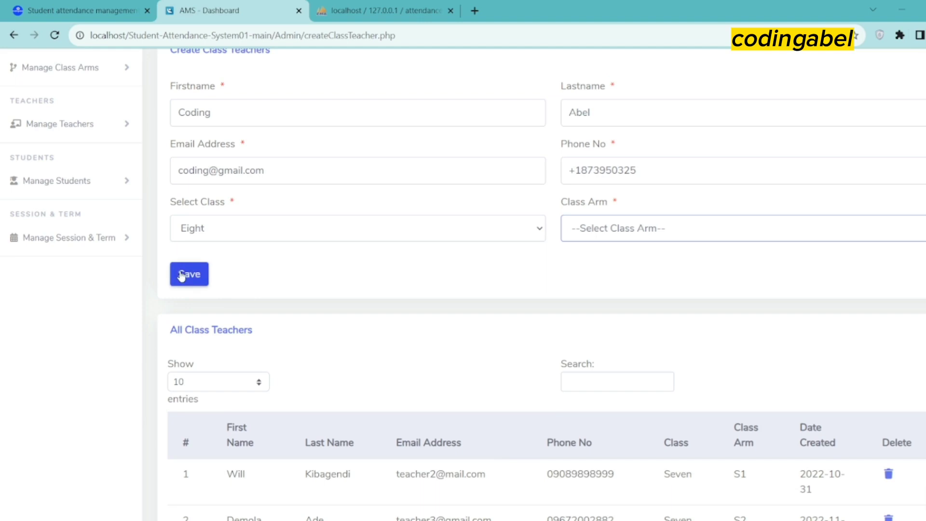
left_click(189, 401)
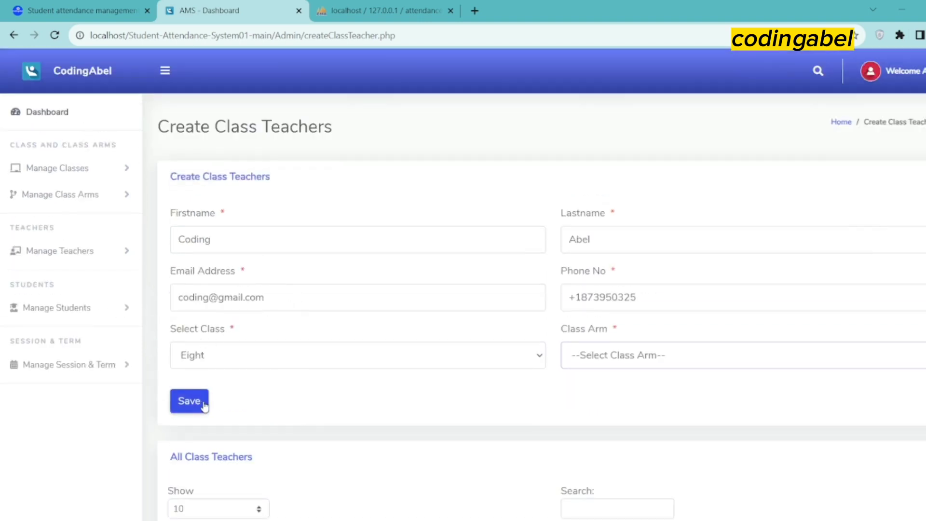
left_click(630, 362)
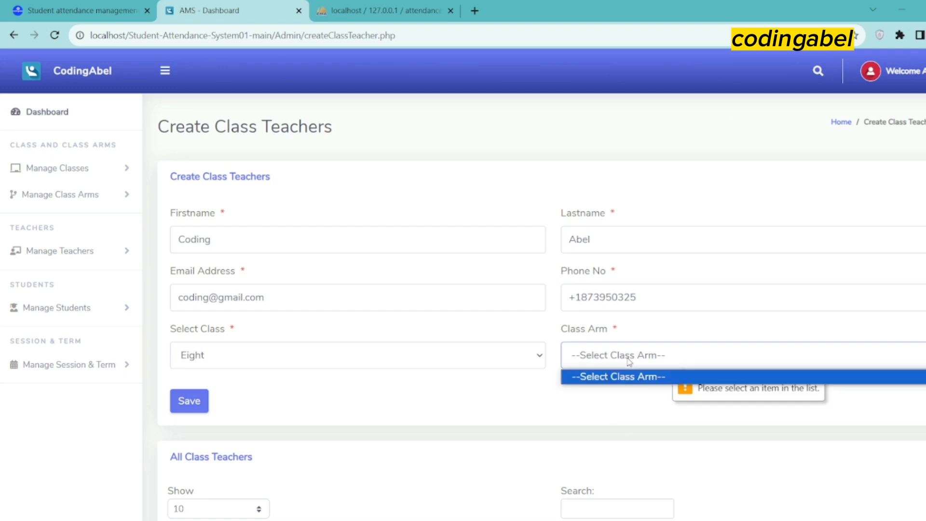
left_click(603, 376)
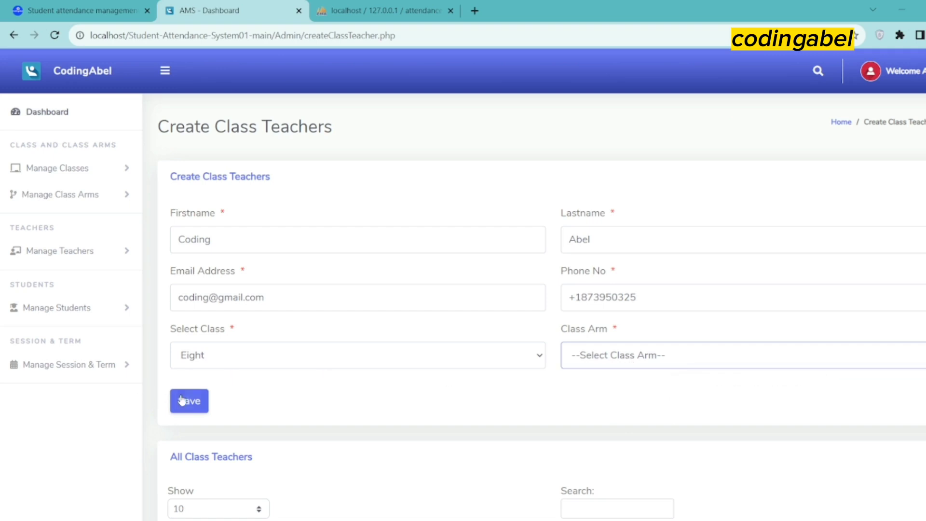
Clear the class, then choose Seven and retry saving; both attempts are refused
left_click(212, 360)
left_click(306, 373)
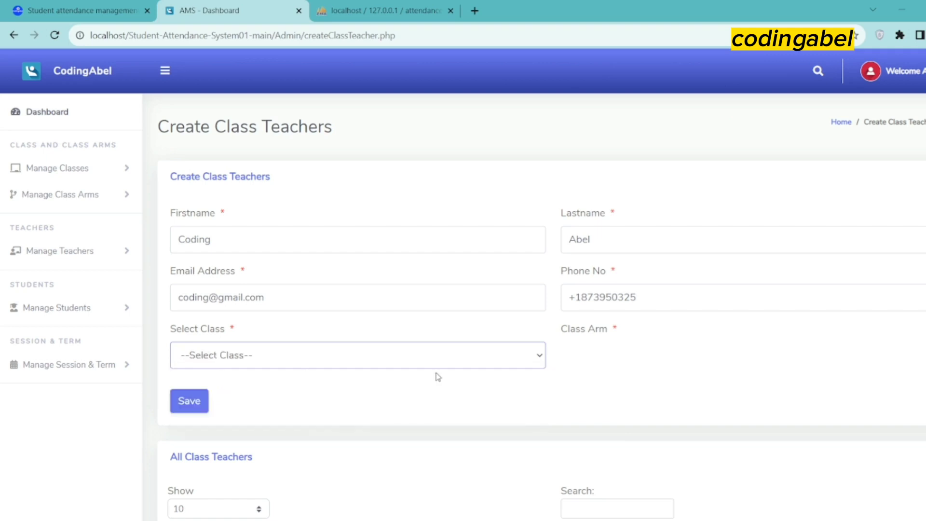
left_click(186, 400)
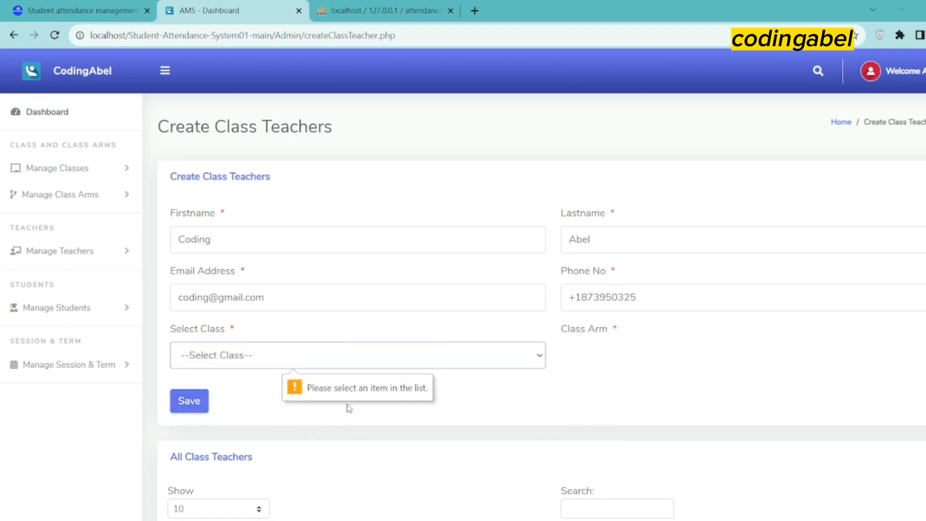
left_click(214, 360)
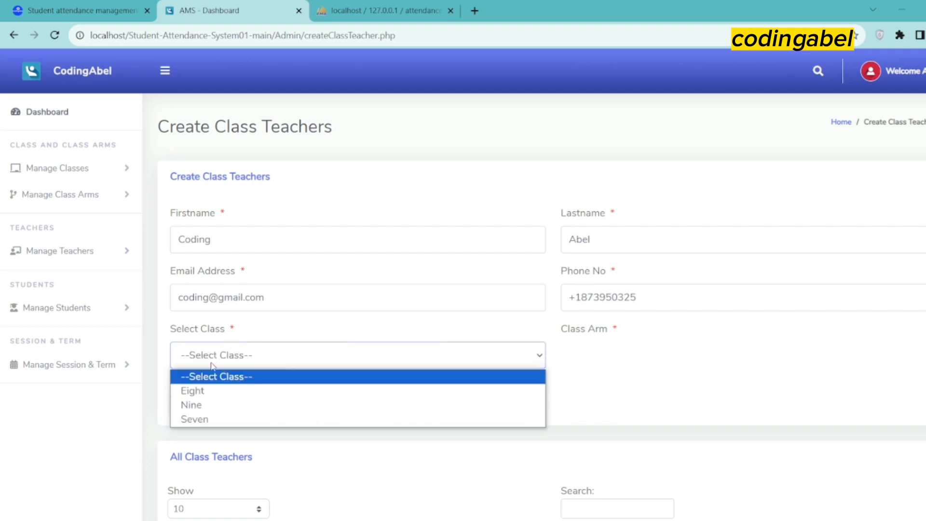
left_click(195, 419)
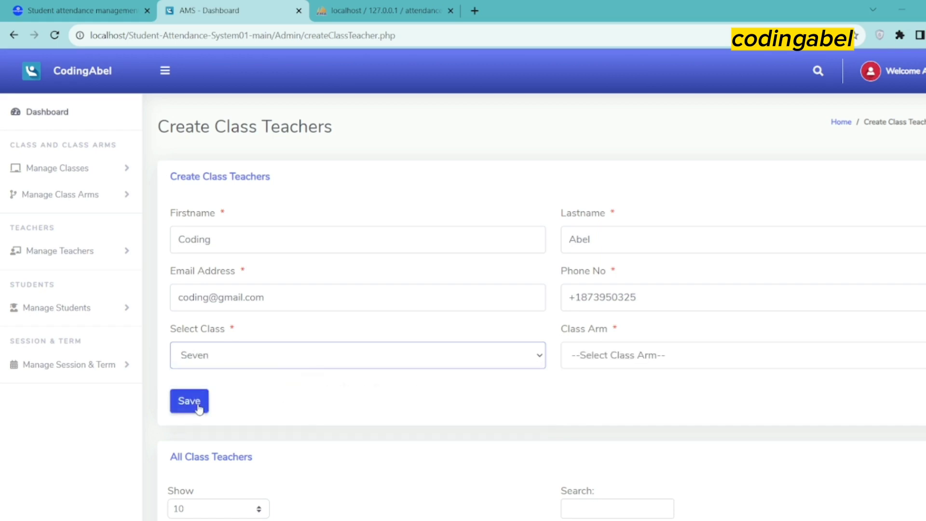
left_click(199, 407)
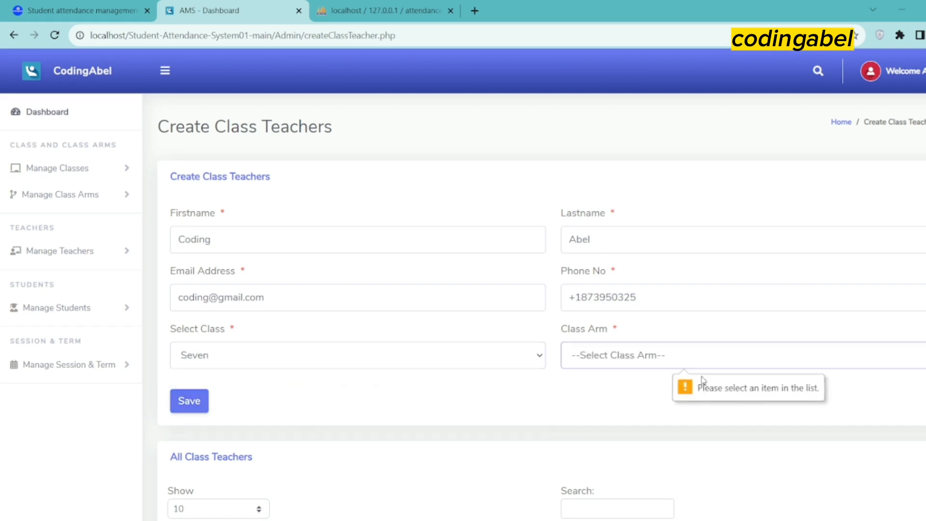
left_click(689, 360)
left_click(673, 381)
scroll(424, 434, "down", 5)
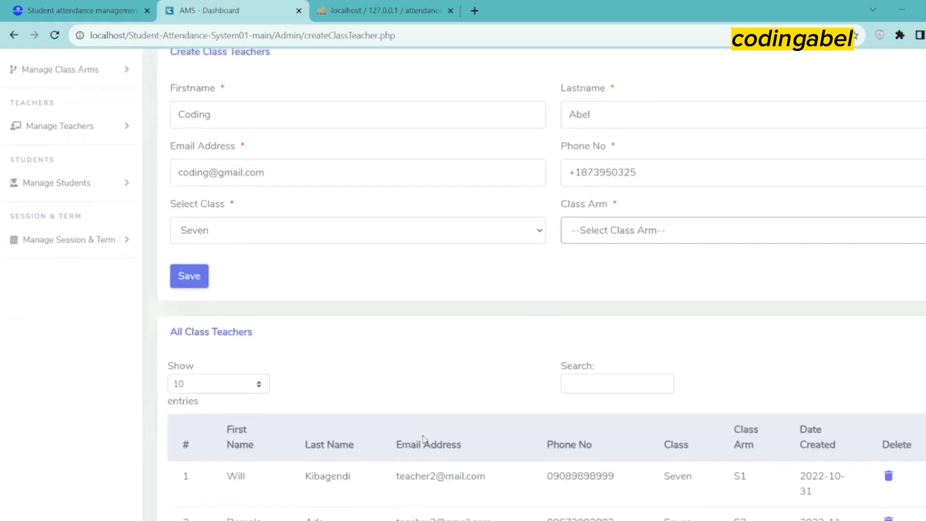
scroll(423, 431, "down", 2)
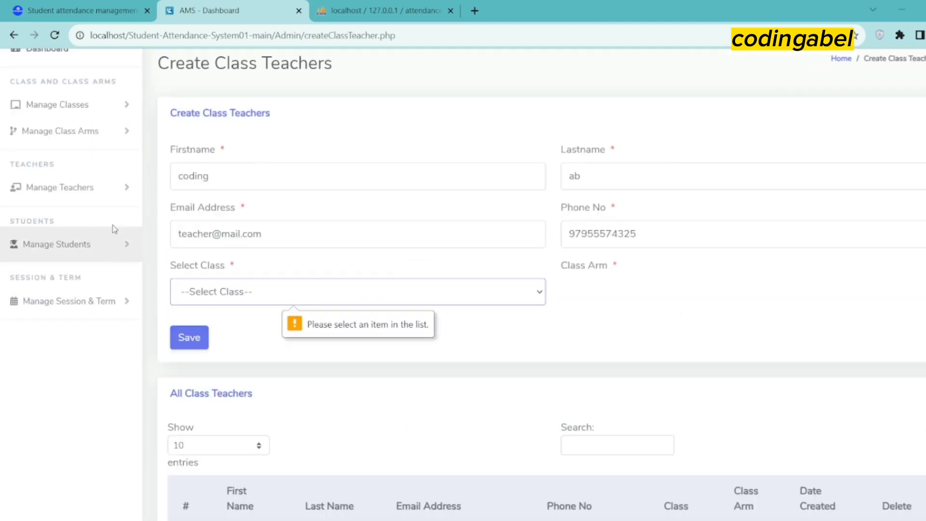
Look over the Create Students page under Manage Students
left_click(118, 247)
left_click(88, 301)
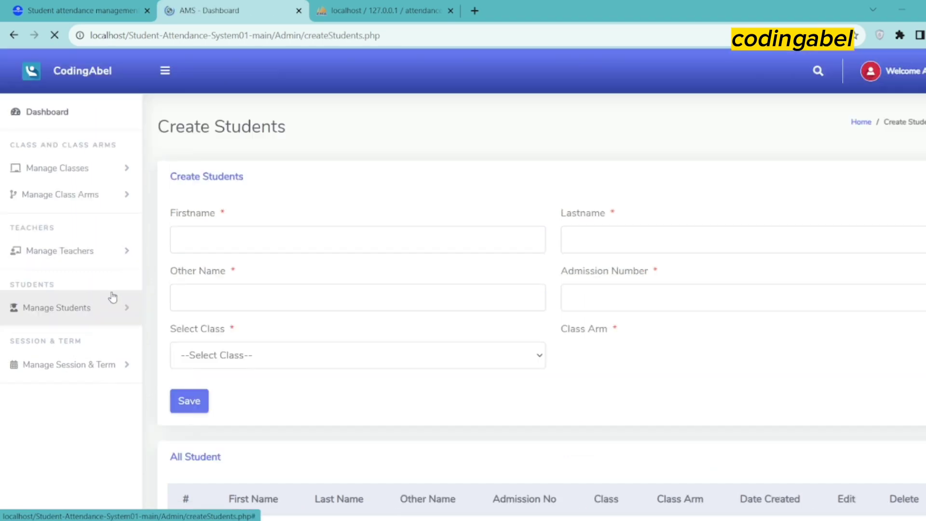
scroll(328, 371, "down", 1)
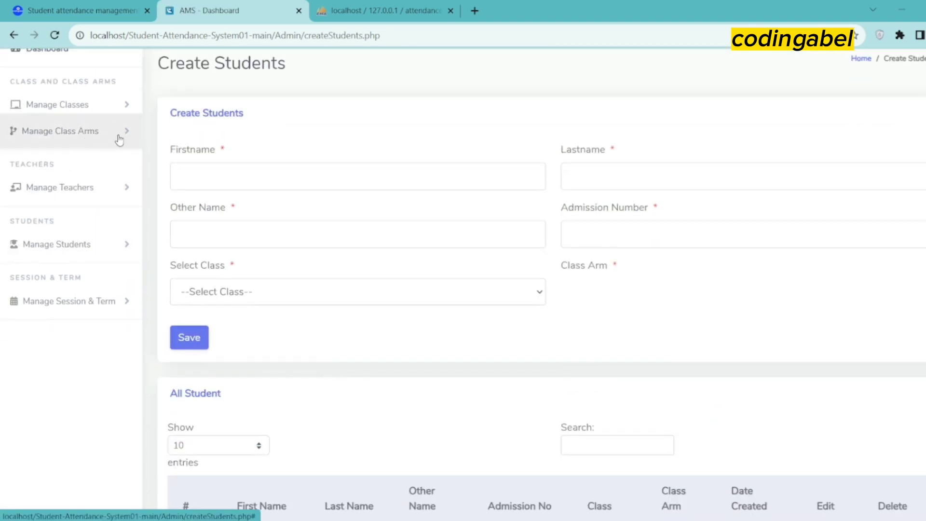
scroll(116, 137, "up", 1)
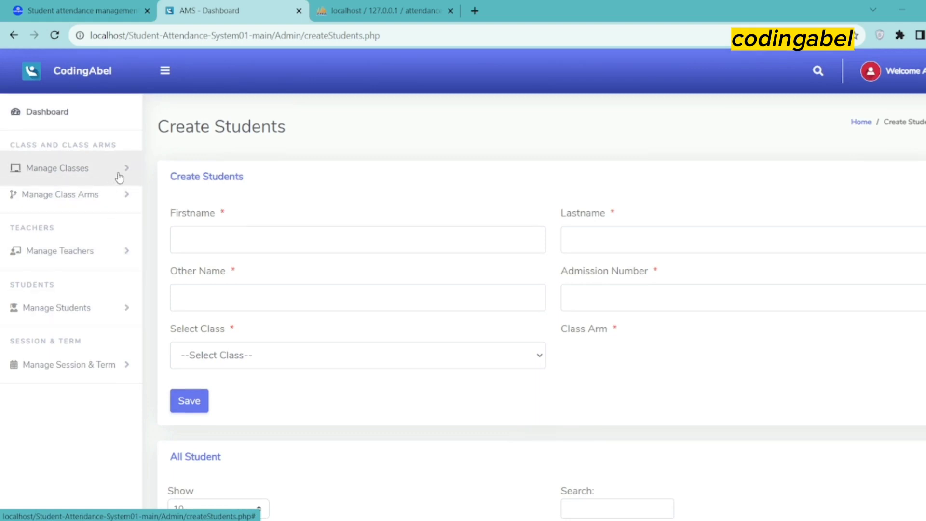
Go to Create Class Arms and review the existing arms S1, S2, E1 and N1
left_click(128, 199)
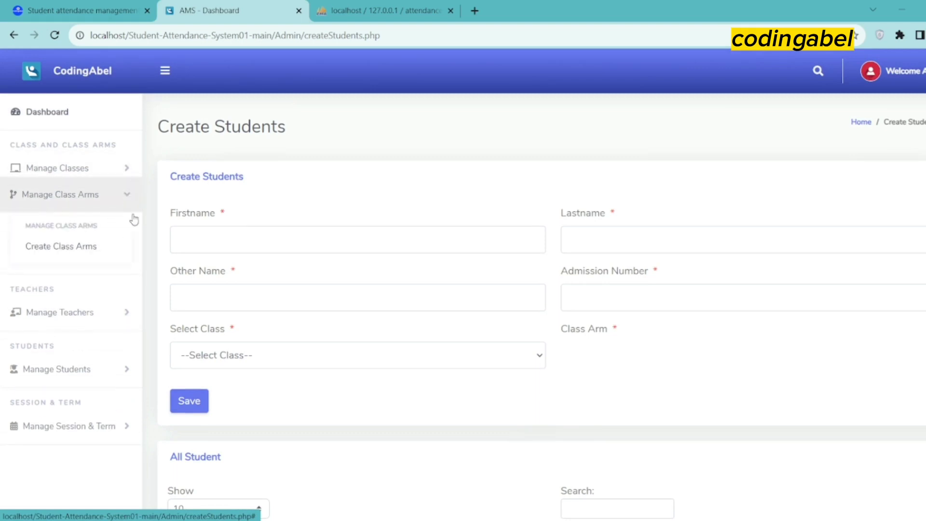
left_click(108, 248)
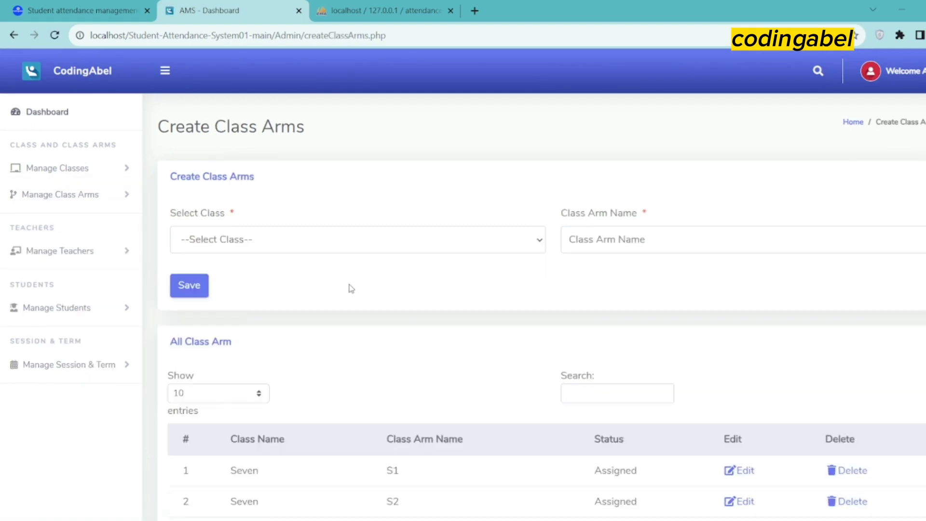
scroll(392, 285, "down", 3)
scroll(392, 285, "up", 3)
scroll(393, 285, "down", 3)
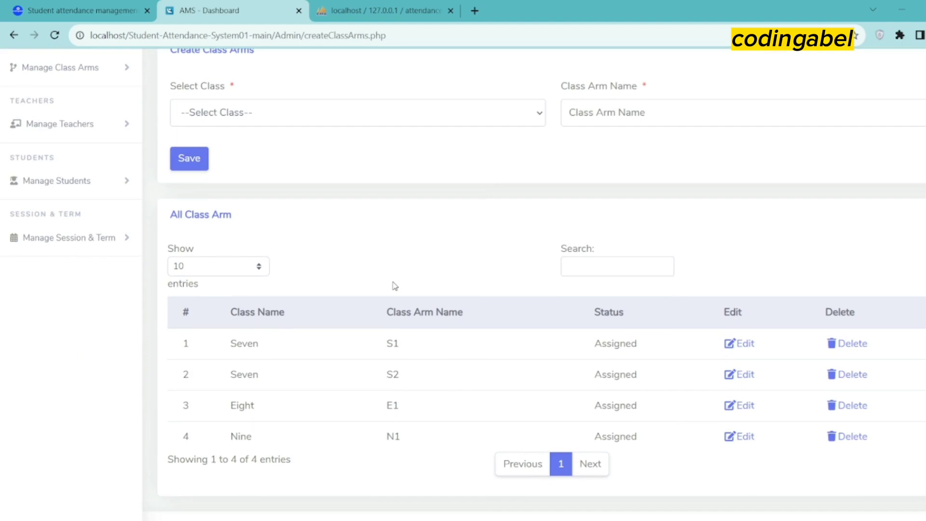
scroll(395, 286, "up", 3)
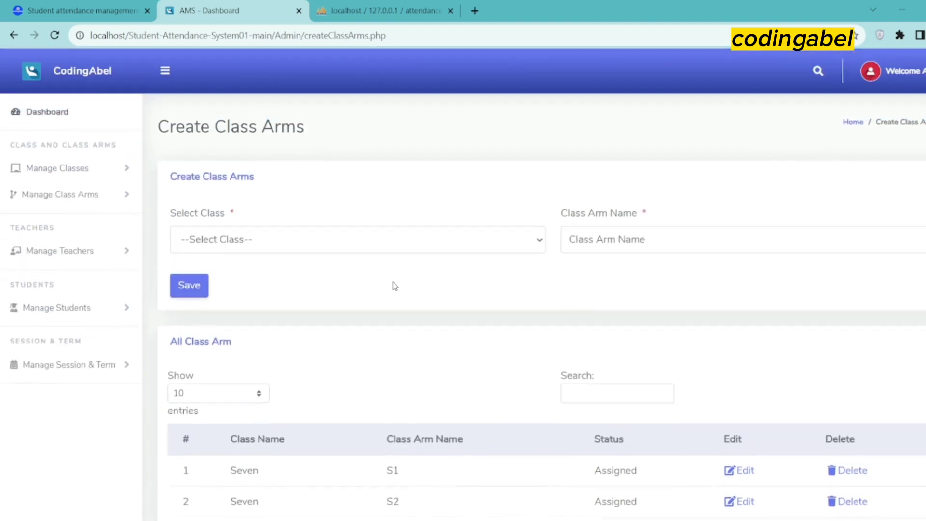
left_click(218, 240)
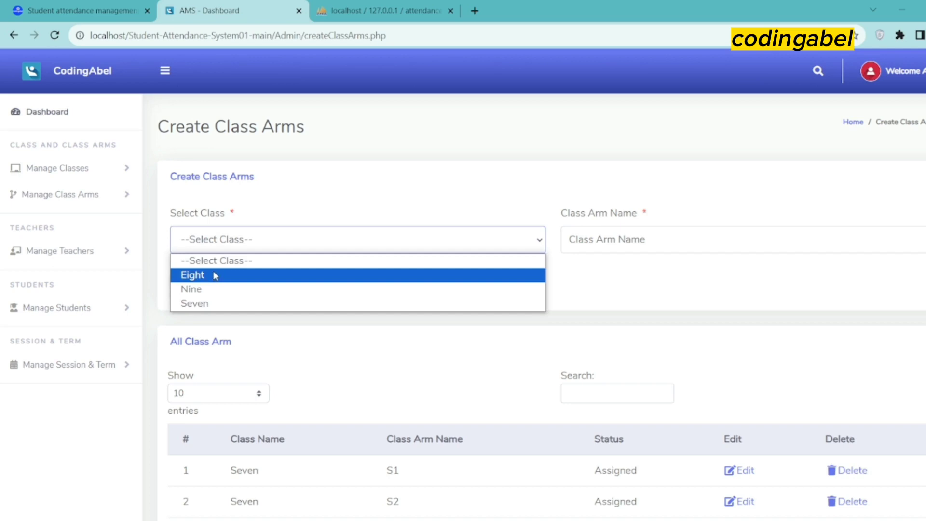
Add class arm 'ss2' to class Eight and check it is listed as UnAssigned
left_click(215, 276)
left_click(635, 238)
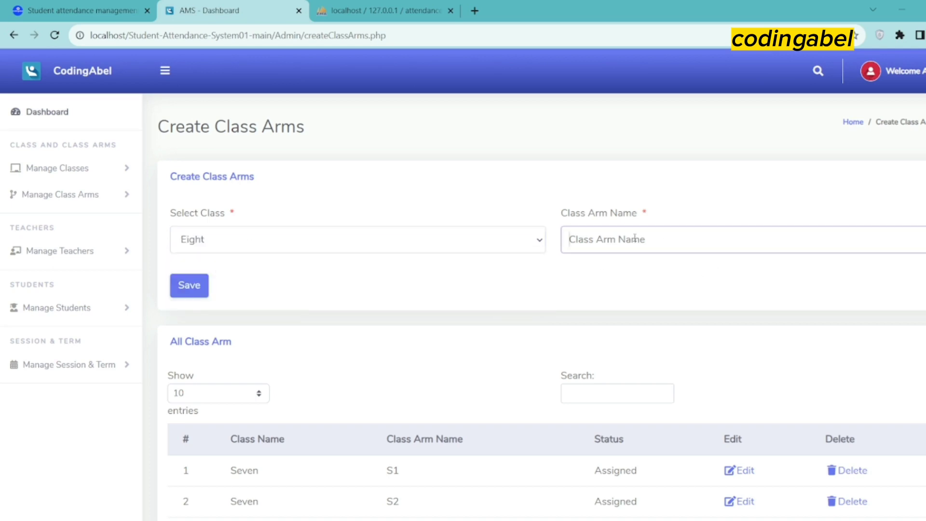
type("ss2")
left_click(211, 282)
scroll(260, 371, "down", 4)
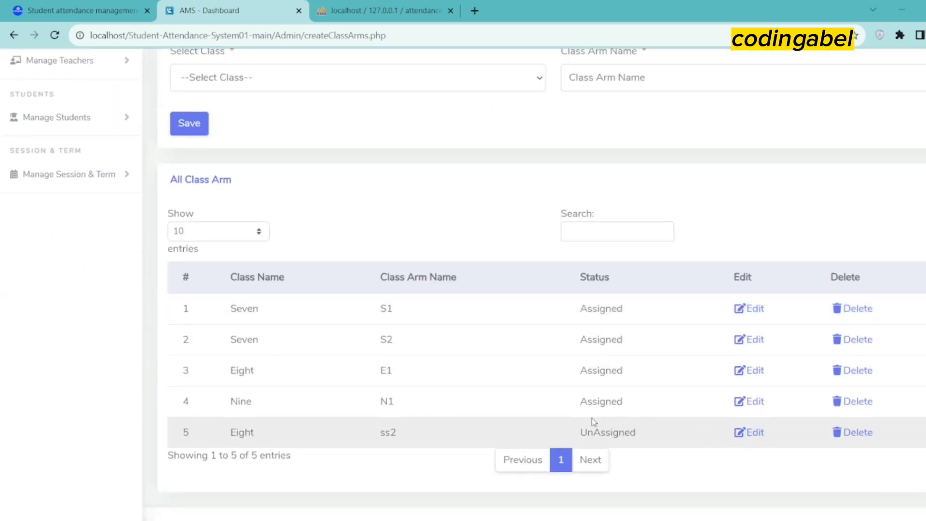
scroll(444, 389, "up", 3)
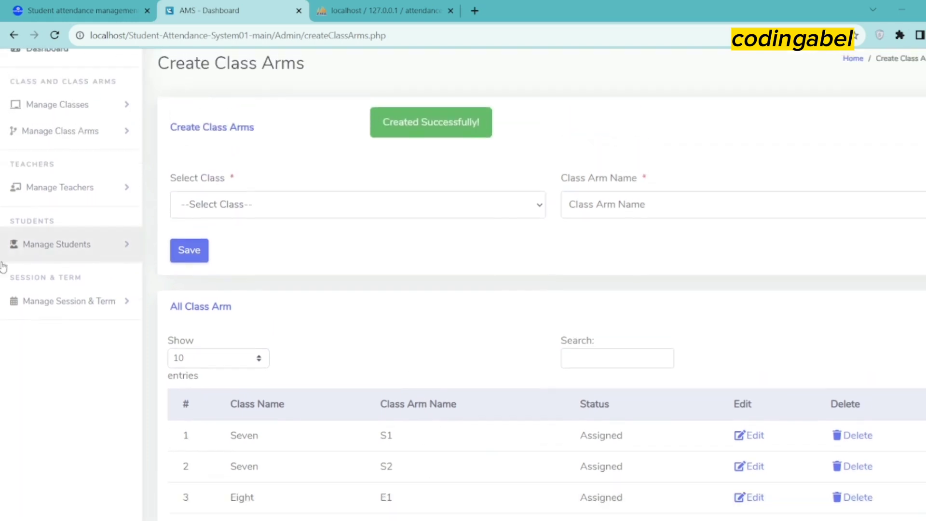
left_click(128, 302)
Review the 2021/2022 First and Second terms on Create Session and Term, then go to Create Students
left_click(101, 352)
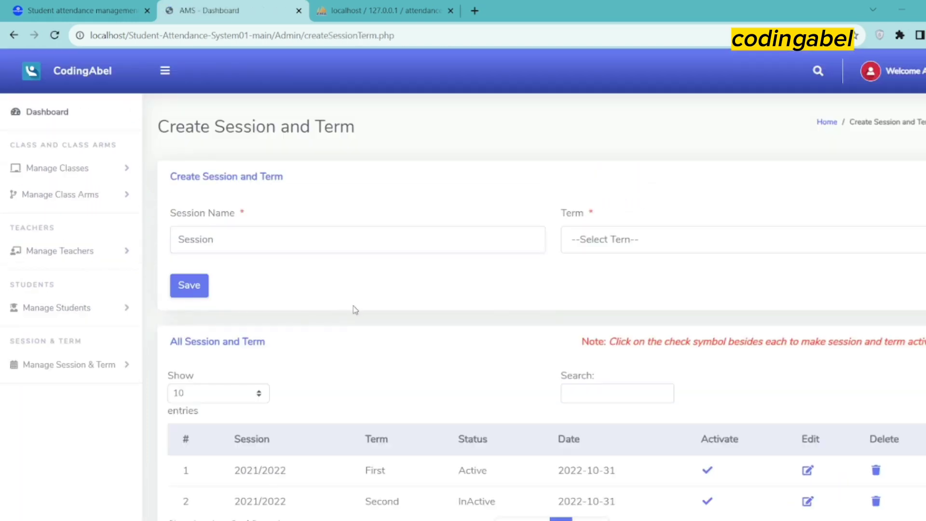
scroll(471, 309, "down", 2)
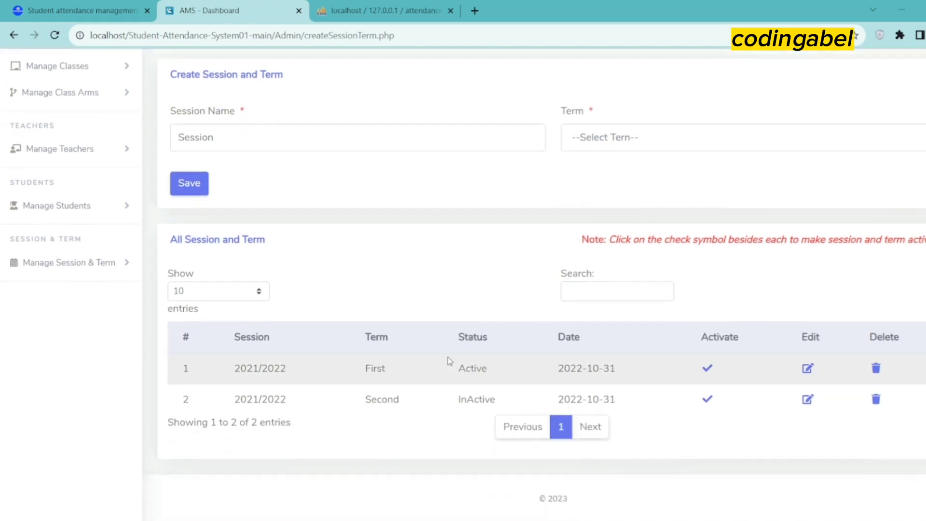
scroll(449, 372, "up", 2)
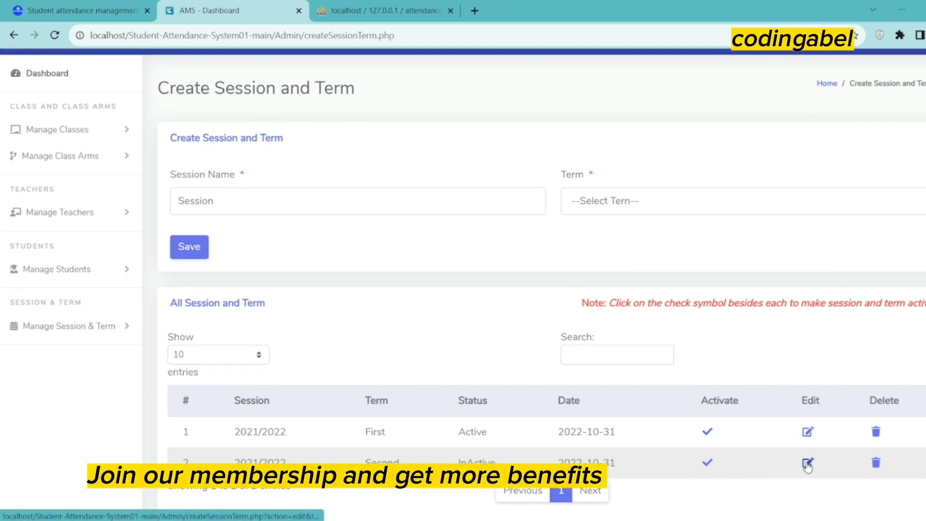
scroll(494, 413, "up", 1)
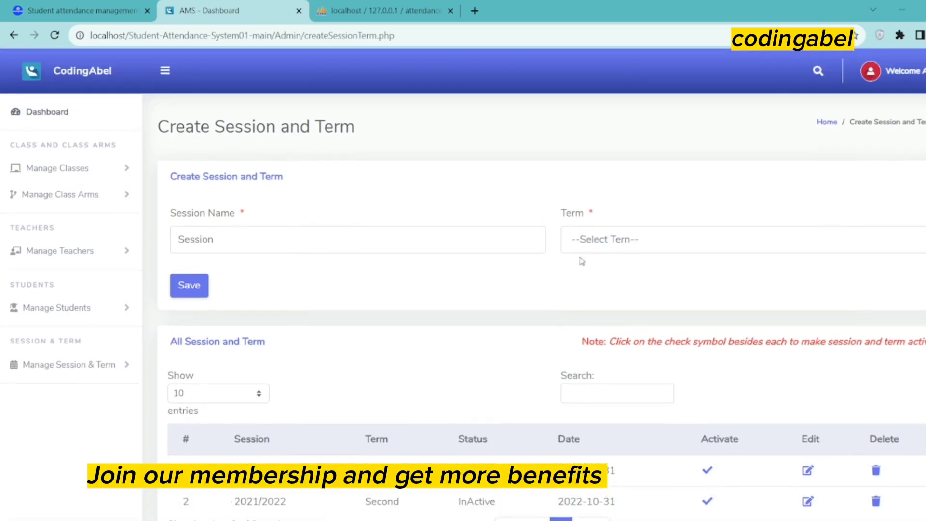
left_click(319, 230)
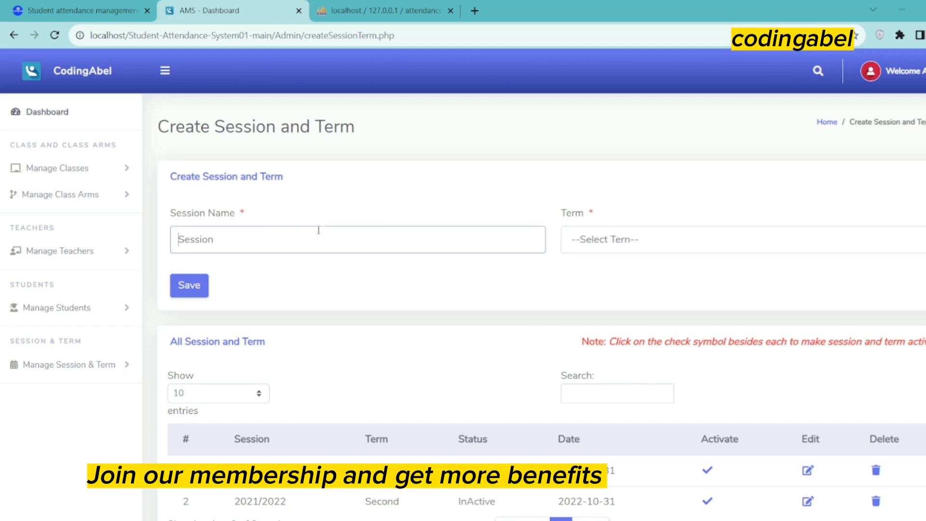
left_click(636, 254)
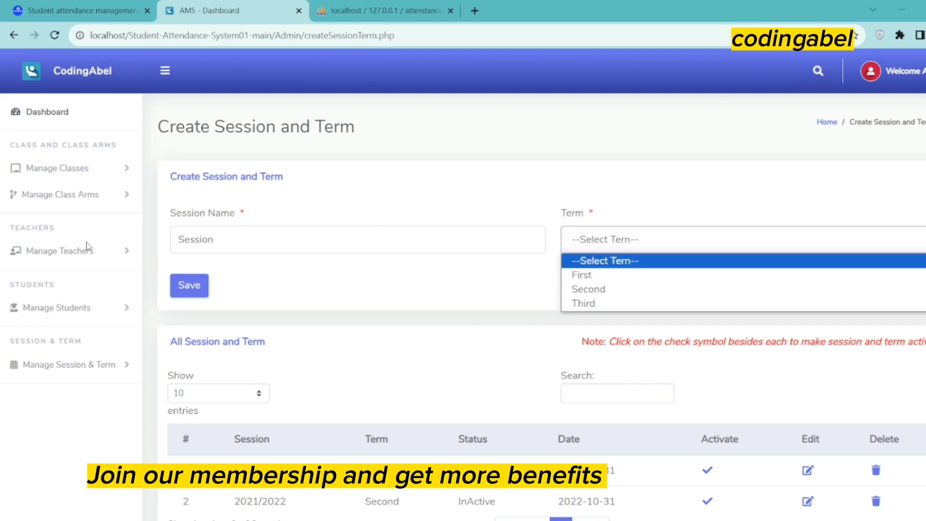
left_click(123, 309)
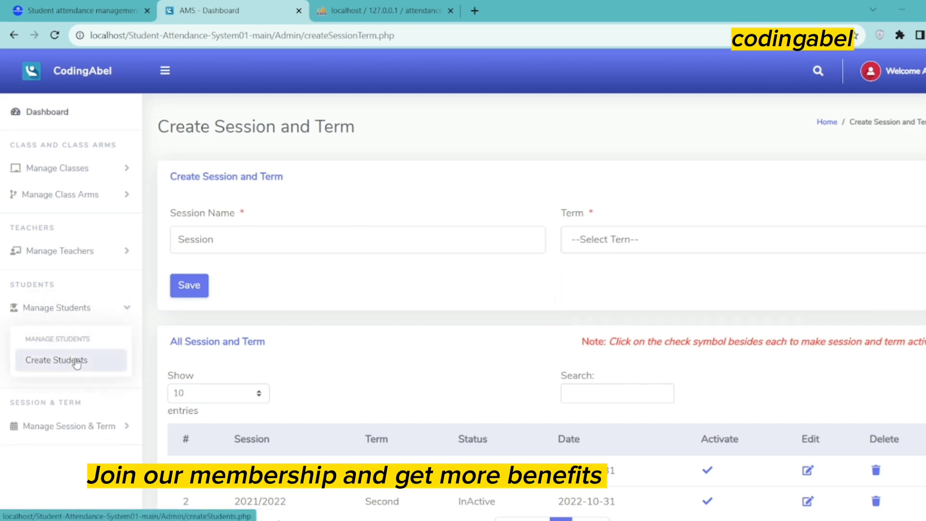
left_click(76, 365)
Enter the student's first name, last name and admission number, moving a misplaced value out of Other Name
scroll(323, 328, "down", 3)
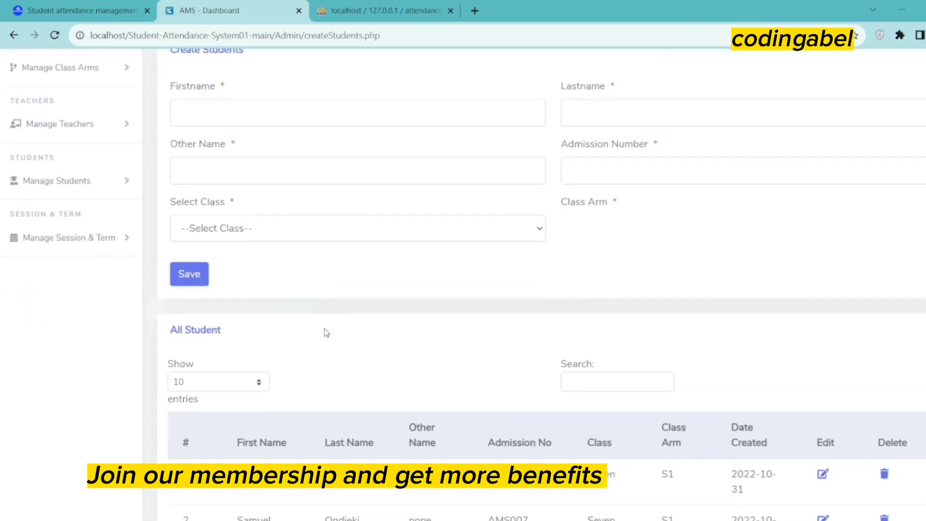
left_click(237, 118)
type("tom")
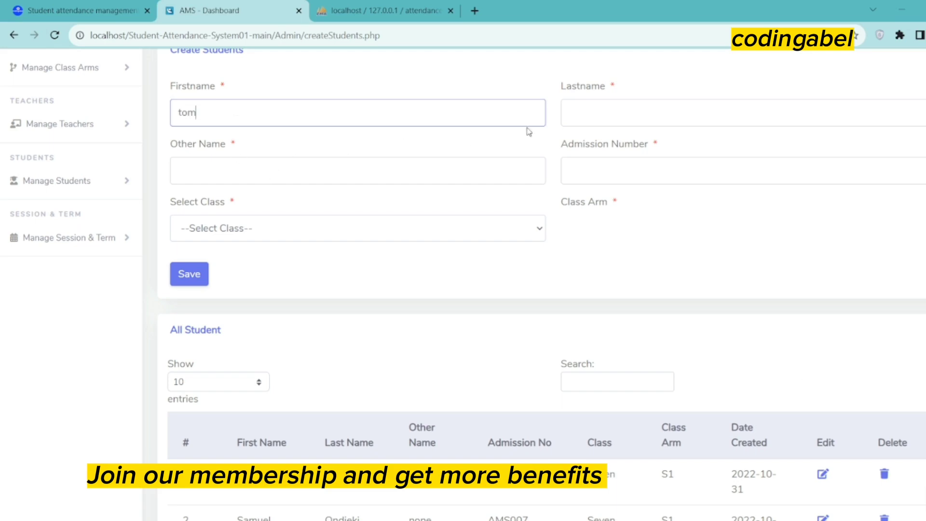
left_click(586, 119)
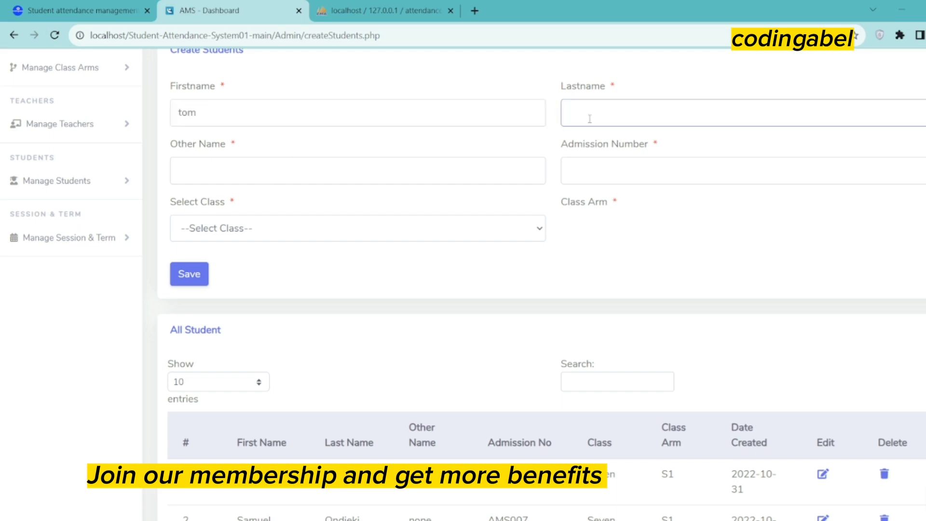
type("pa")
left_click(217, 169)
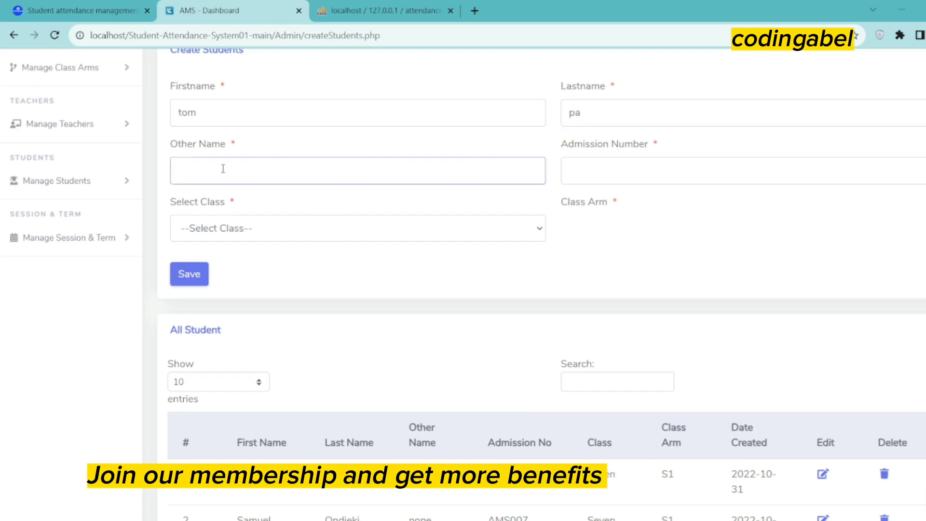
type("AMS001")
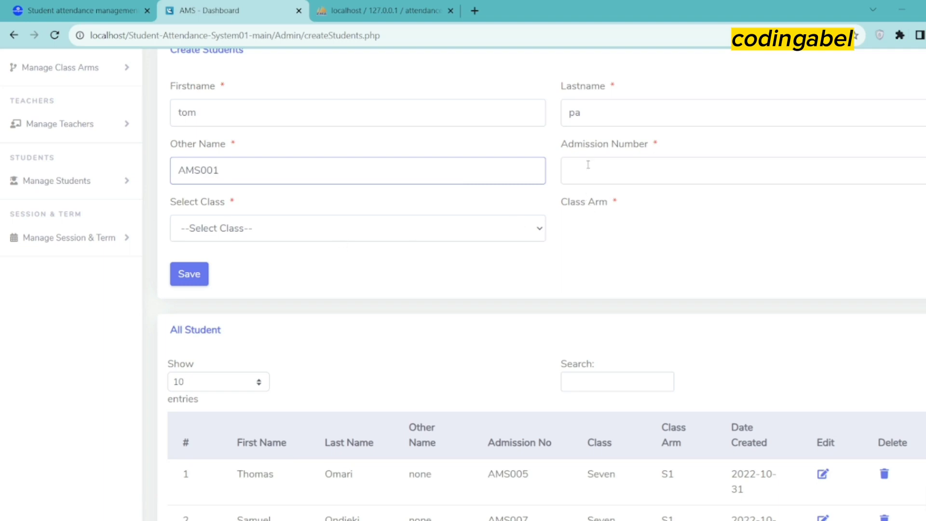
left_click_drag(235, 172, 175, 170)
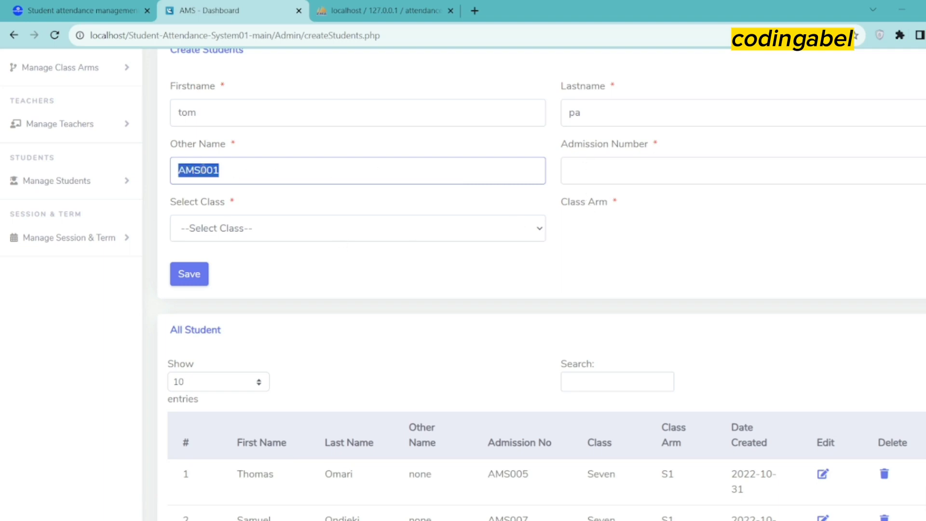
key("ctrl+x")
left_click(570, 175)
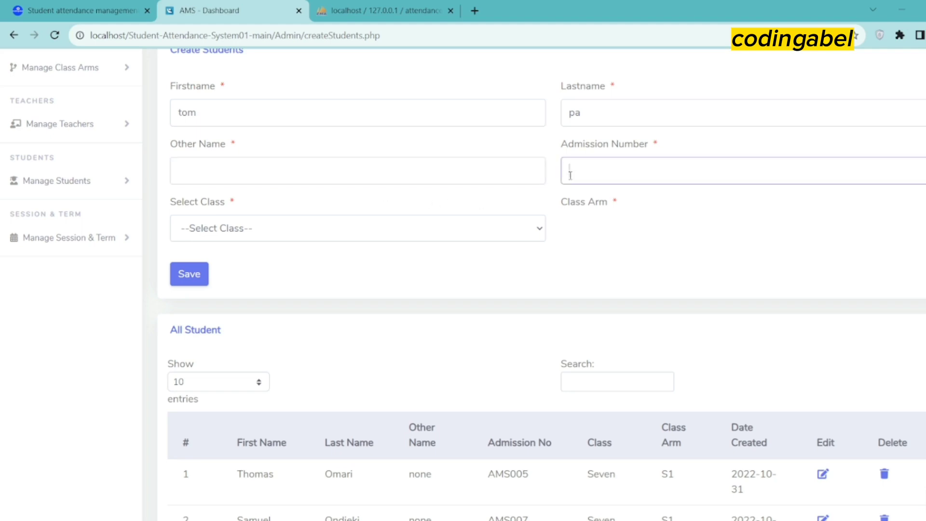
type("AMS001")
Assign the student to class Eight, arm ss2, fill in Other Name, and save the record
left_click(268, 226)
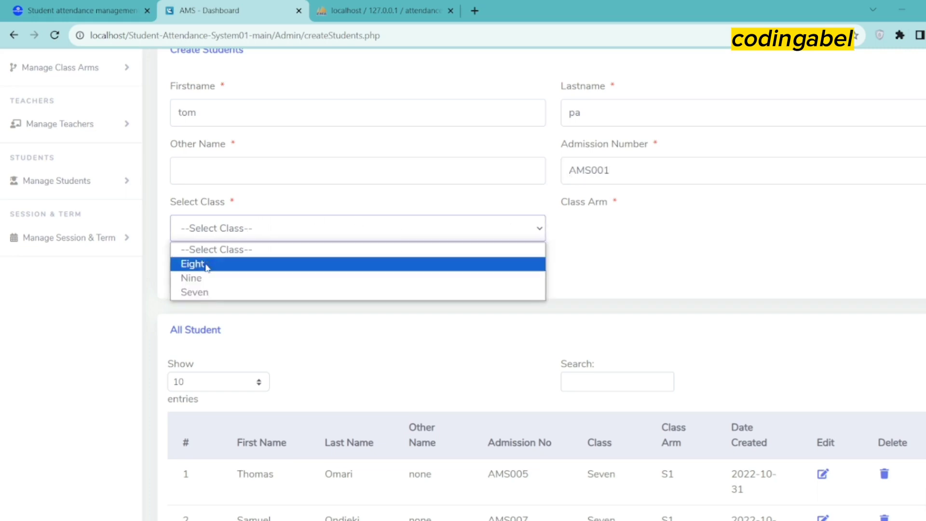
left_click(208, 264)
left_click(690, 243)
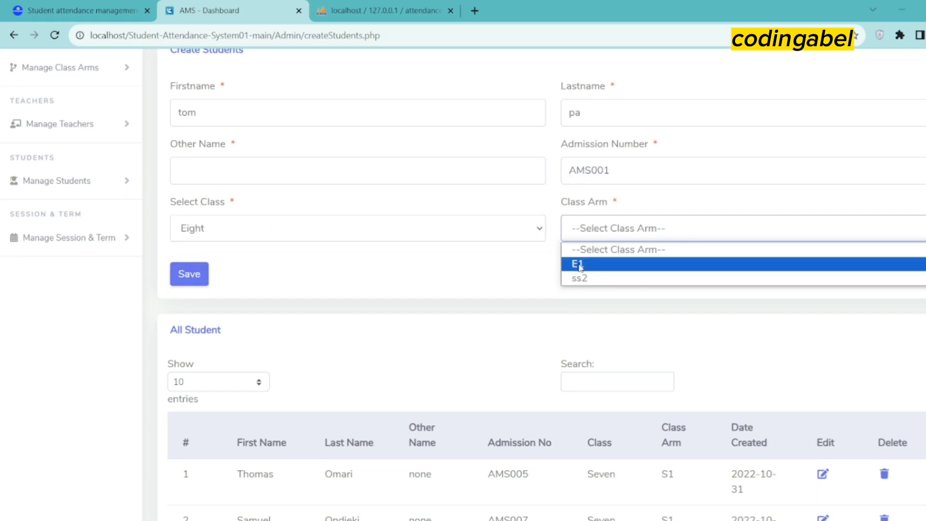
left_click(579, 279)
left_click(223, 170)
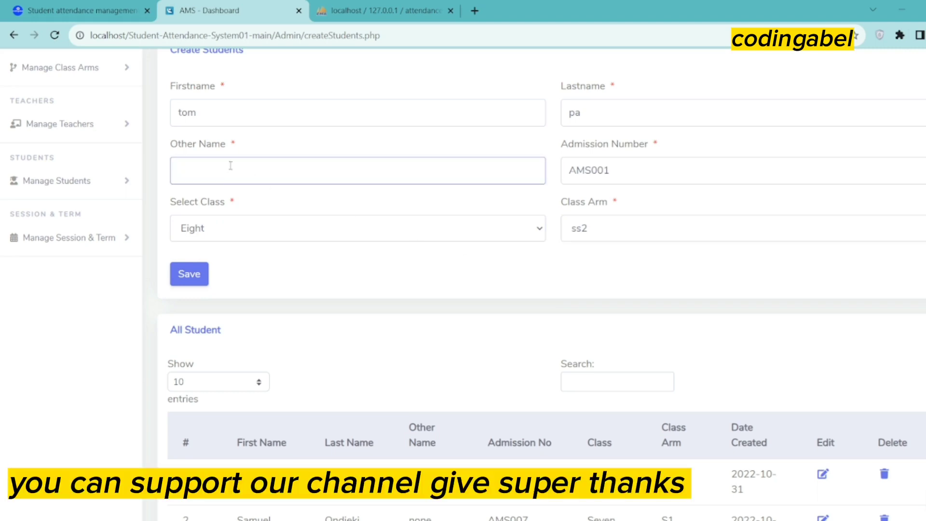
type("3")
key("BackSpace")
type("lad")
left_click(190, 273)
left_click_drag(394, 187, 490, 198)
scroll(254, 399, "down", 4)
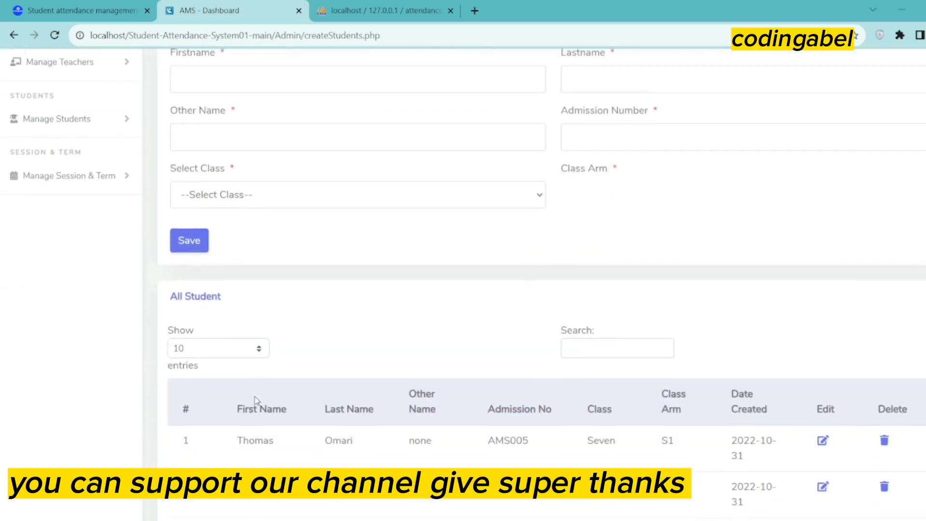
scroll(258, 399, "down", 2)
scroll(241, 338, "up", 5)
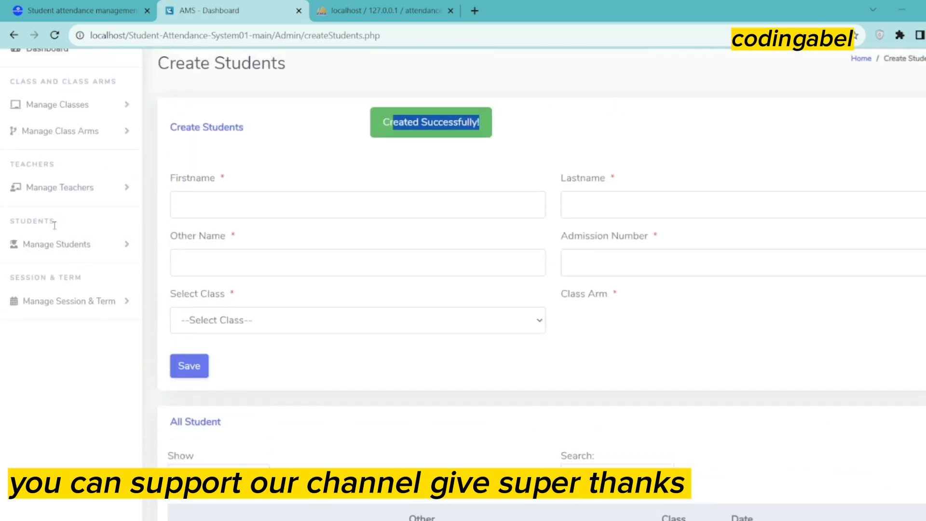
On Create Class Teachers, enter the teacher's first name, last name, partial e-mail and phone number
left_click(125, 189)
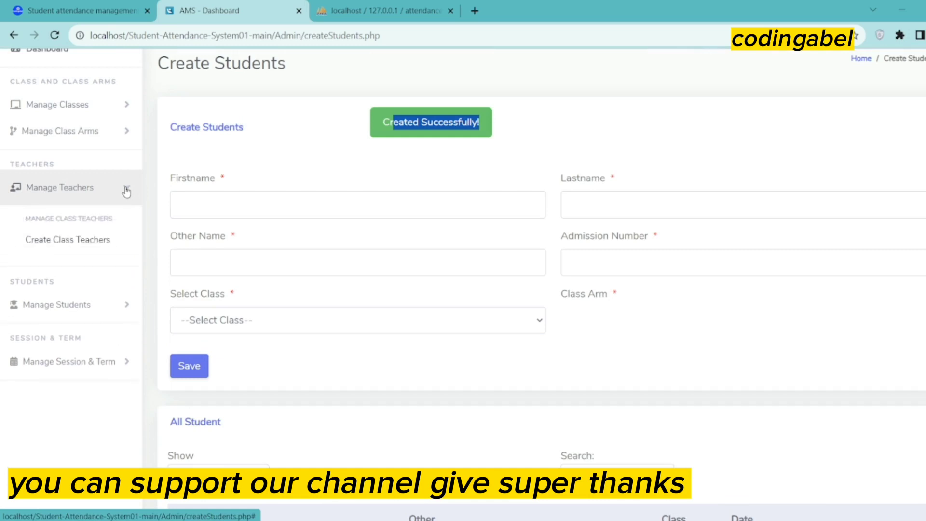
left_click(96, 242)
left_click(259, 240)
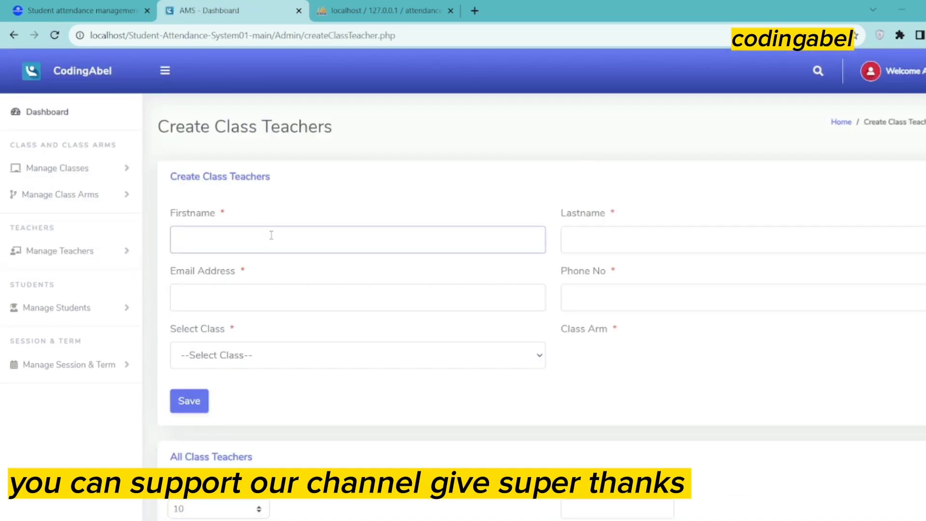
type("top")
left_click(598, 232)
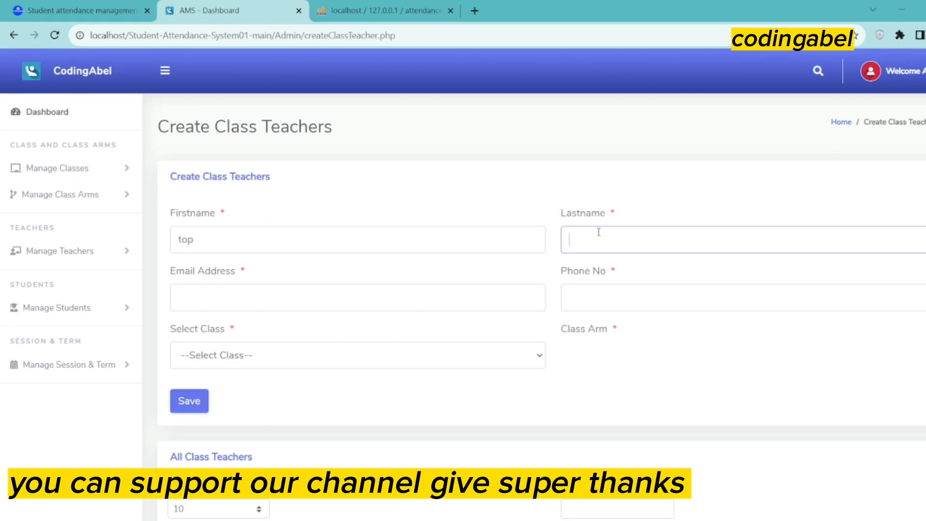
type("co")
left_click(219, 294)
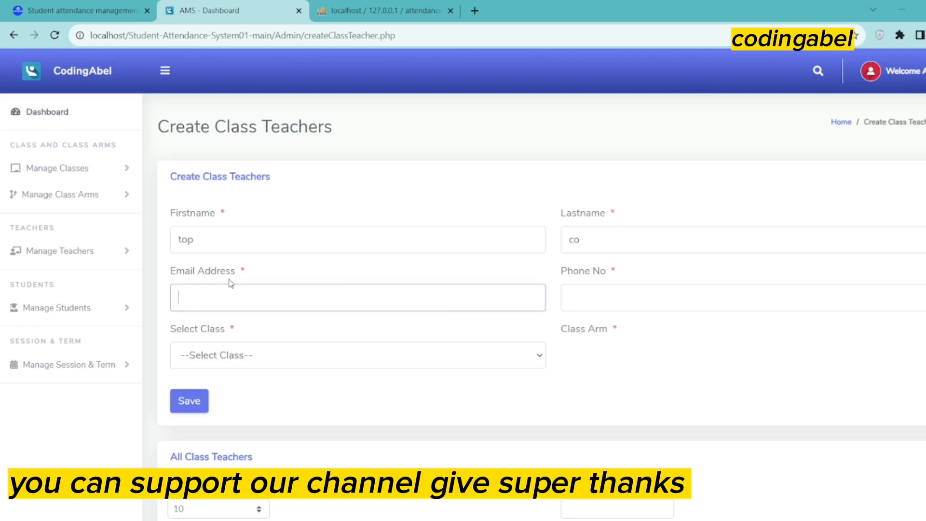
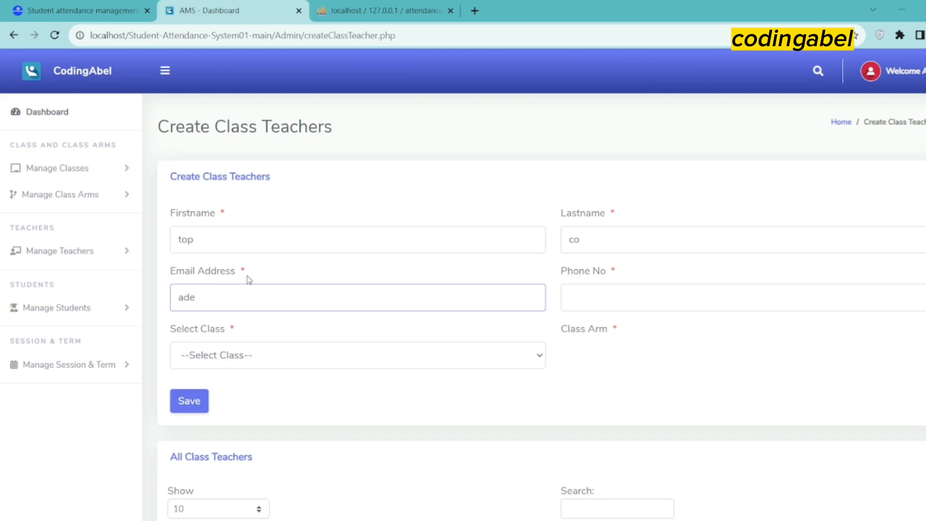
left_click(607, 303)
type("45")
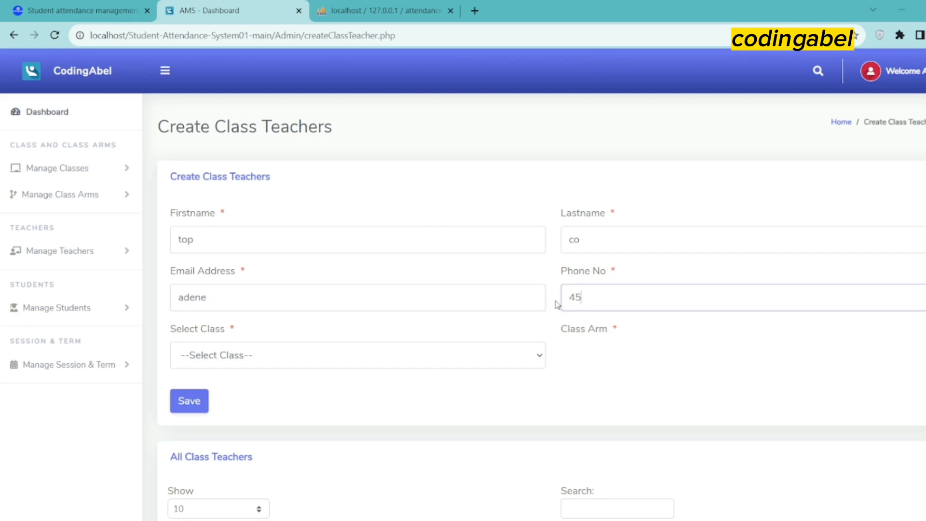
type("224")
type("9")
type("466")
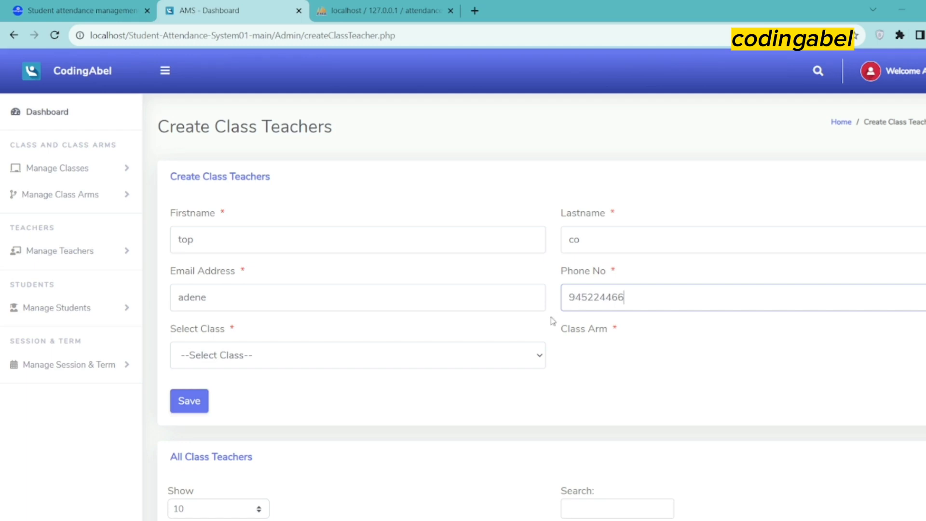
Select class Nine, complete the e-mail address with its domain, and attempt to save the teacher
left_click(268, 360)
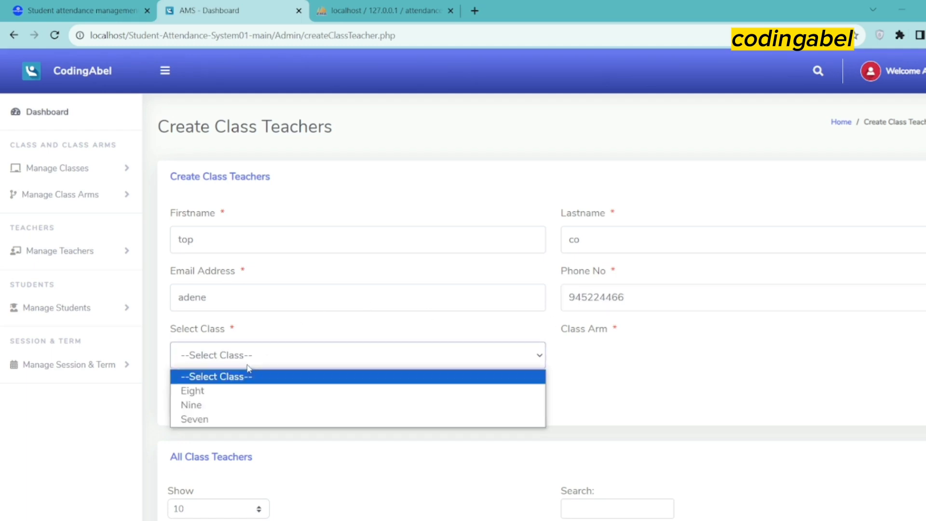
left_click(212, 404)
left_click(600, 360)
left_click(592, 378)
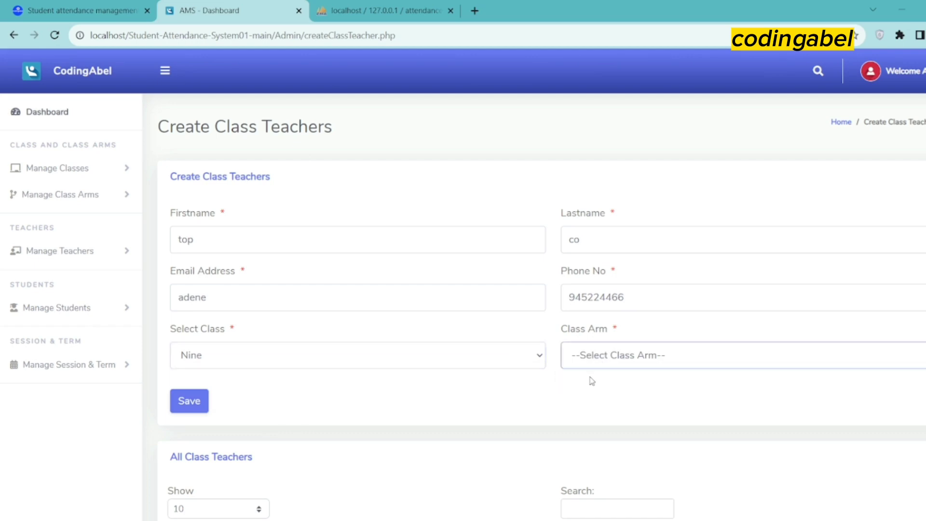
left_click(192, 404)
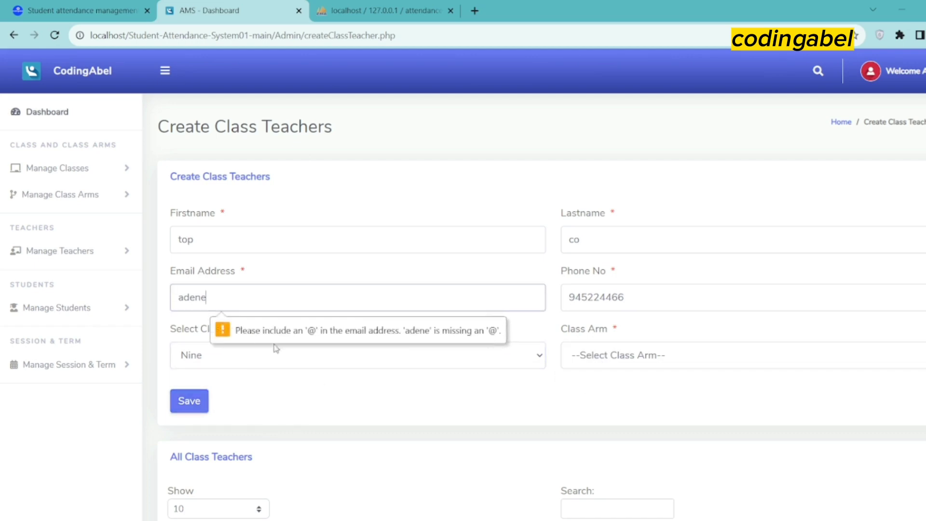
type("@")
key("Return")
type("gmail.")
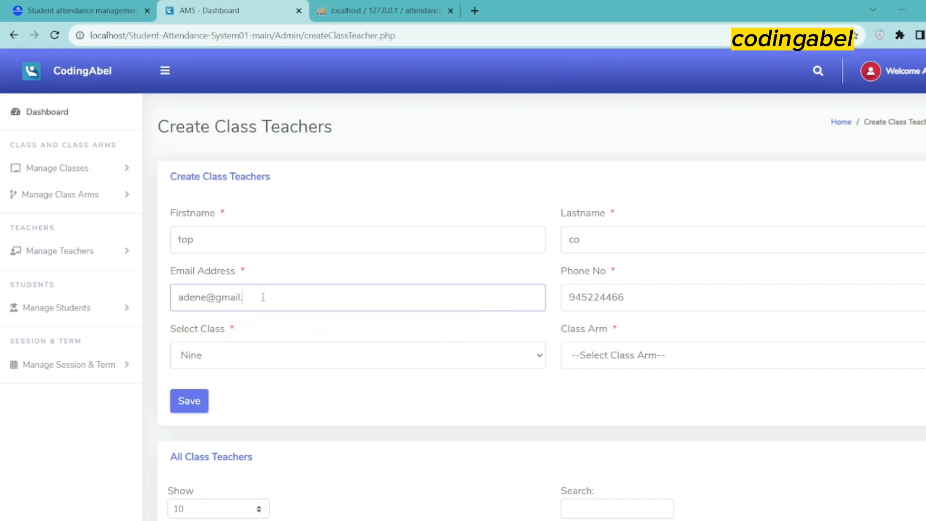
type("com")
left_click(619, 355)
left_click(607, 379)
Retry saving the class teacher, then return to the administrator dashboard
left_click(190, 409)
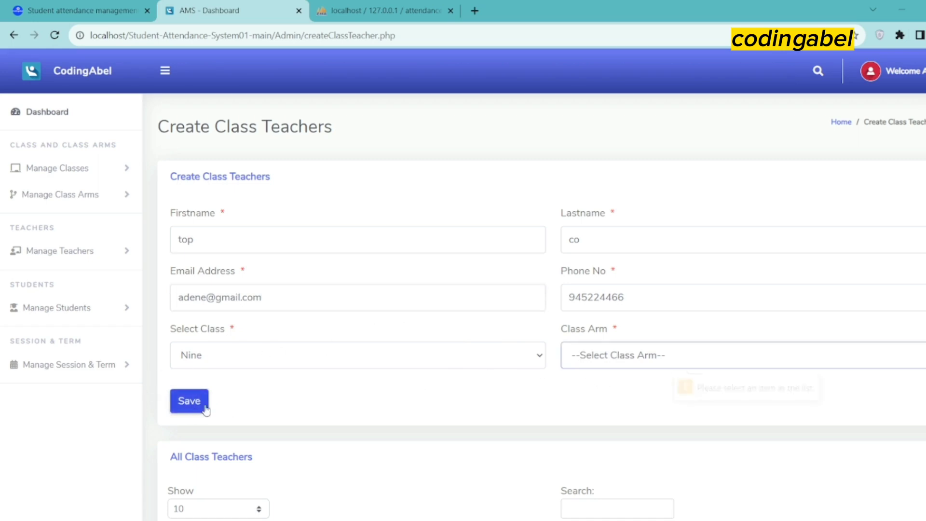
scroll(273, 418, "down", 4)
scroll(285, 409, "down", 4)
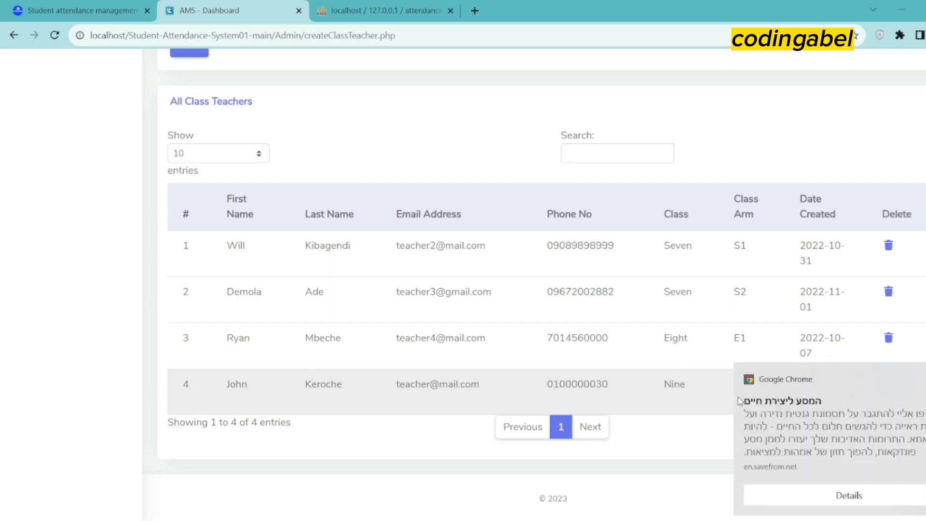
scroll(689, 391, "up", 6)
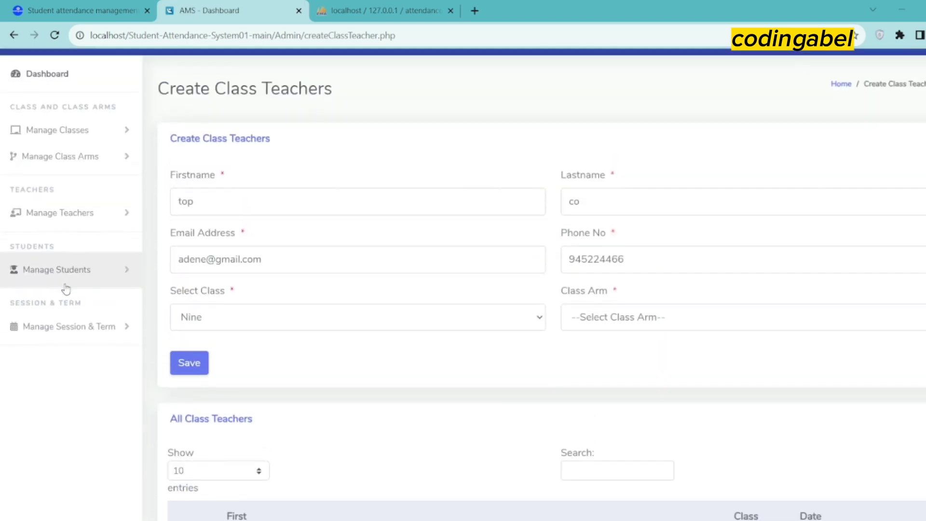
scroll(72, 189, "up", 1)
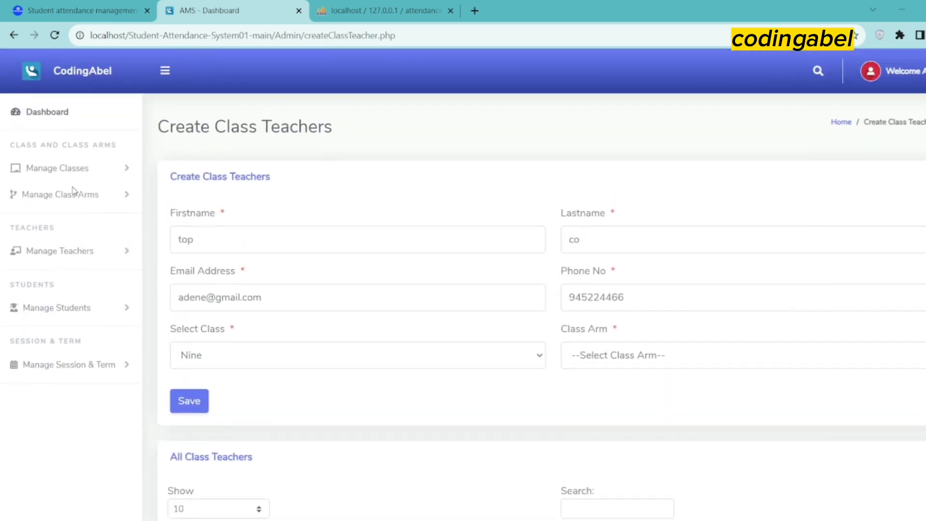
left_click(41, 124)
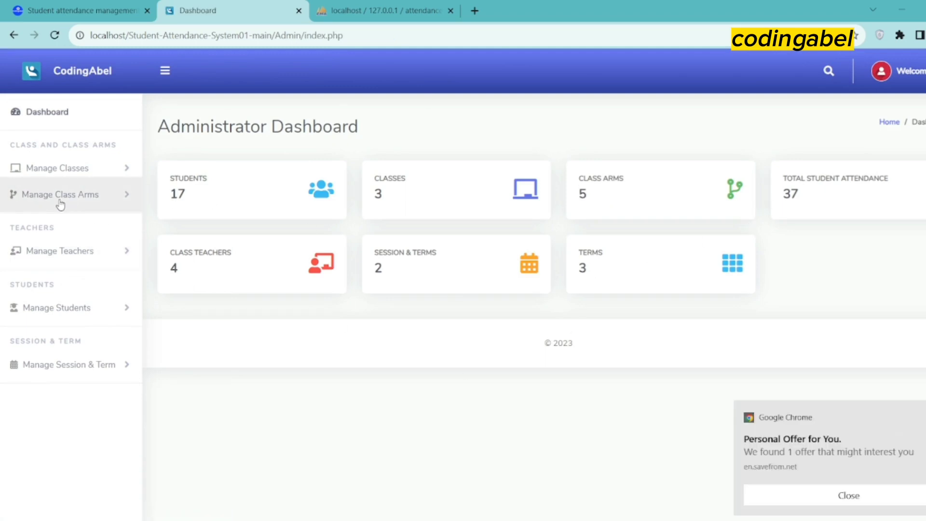
left_click(69, 170)
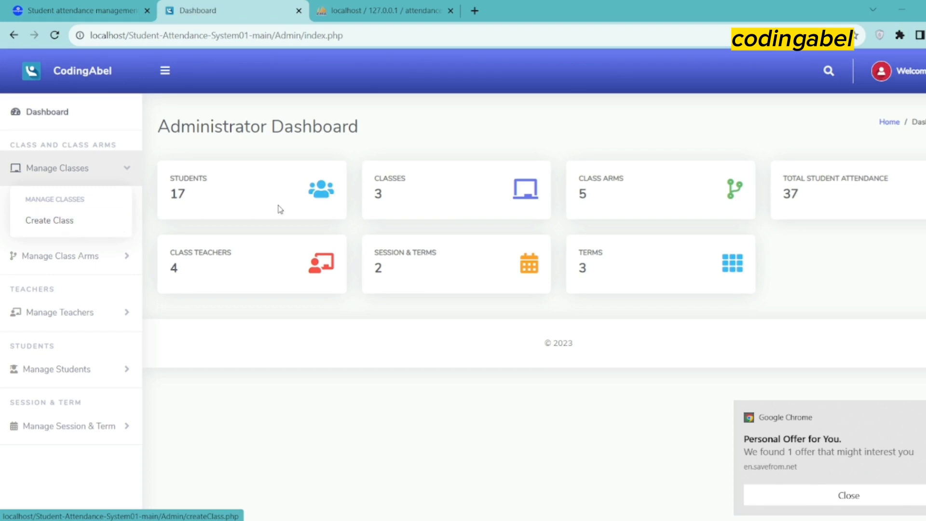
Log out of the administrator account via the Welcome menu, dismissing Chrome's notification
left_click(910, 72)
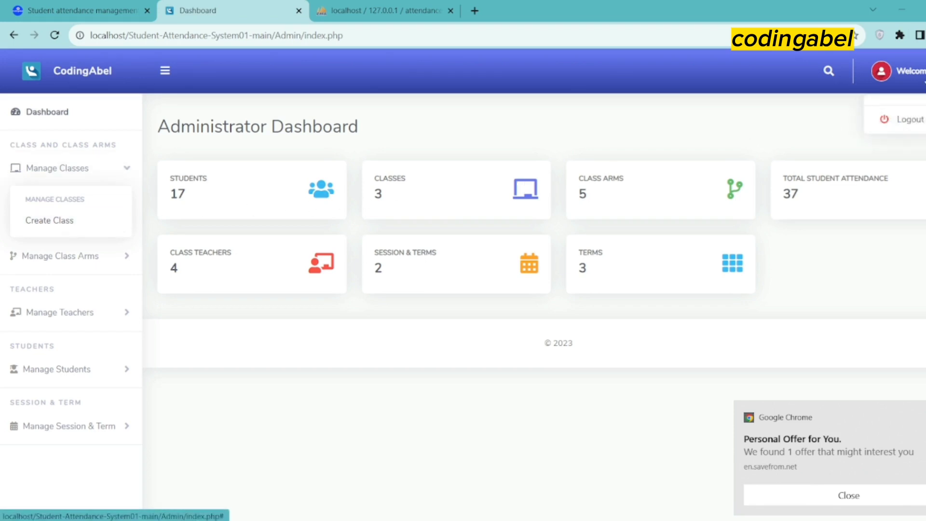
left_click(854, 499)
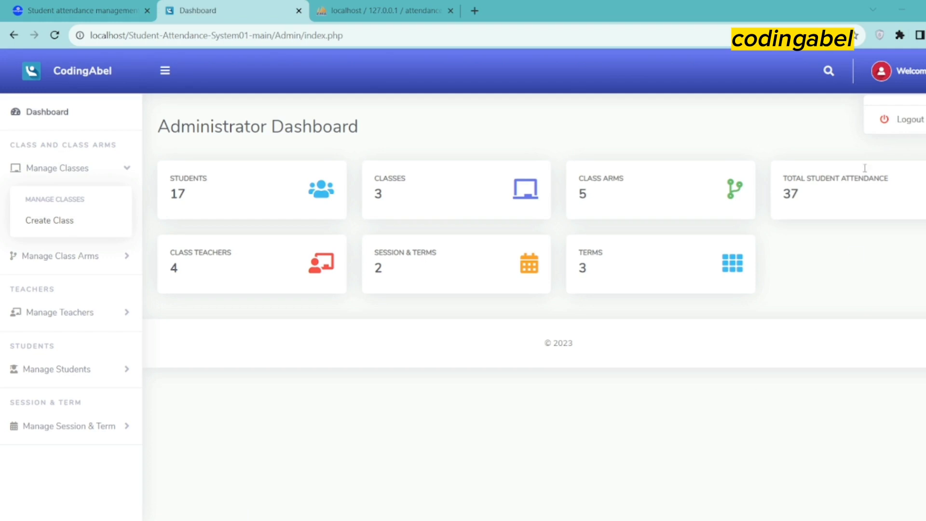
left_click(896, 120)
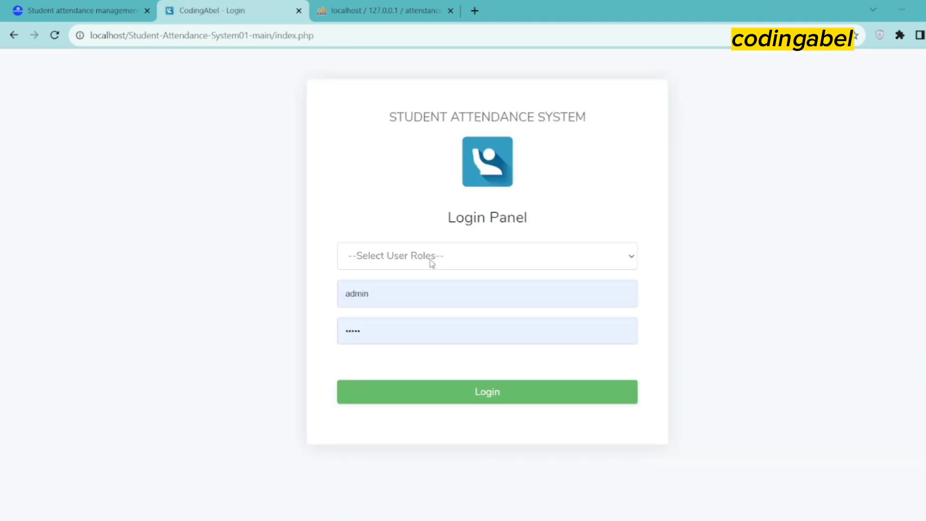
Choose the ClassTeacher role and paste the teacher's e-mail from the README as the username
left_click(432, 260)
left_click(413, 306)
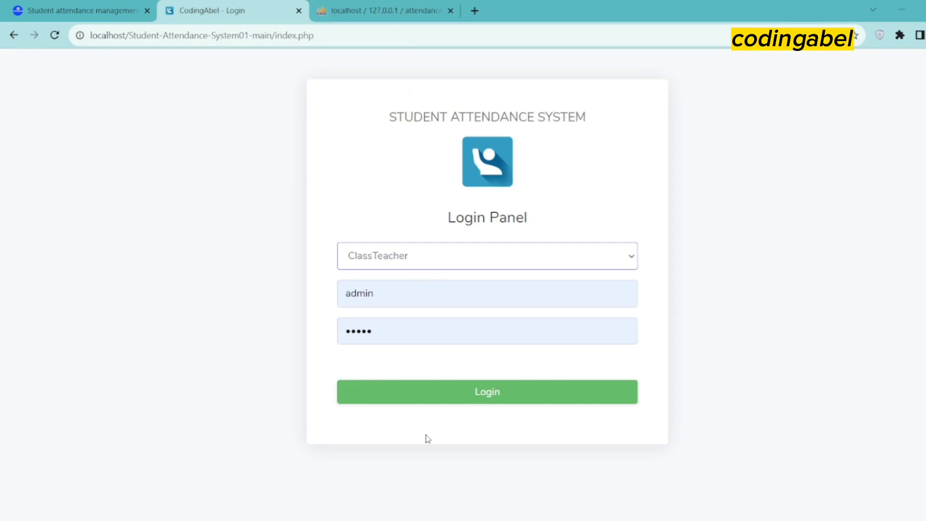
left_click(527, 501)
key("alt+Tab")
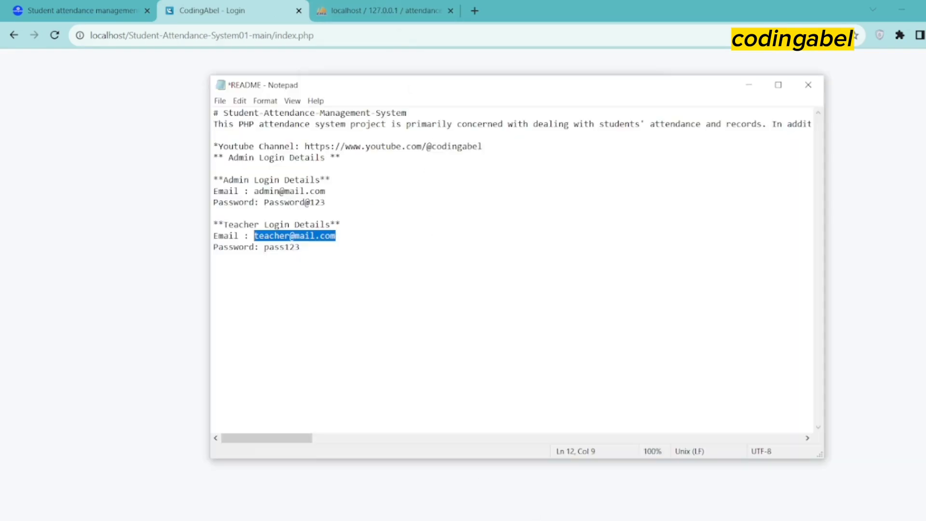
right_click(299, 237)
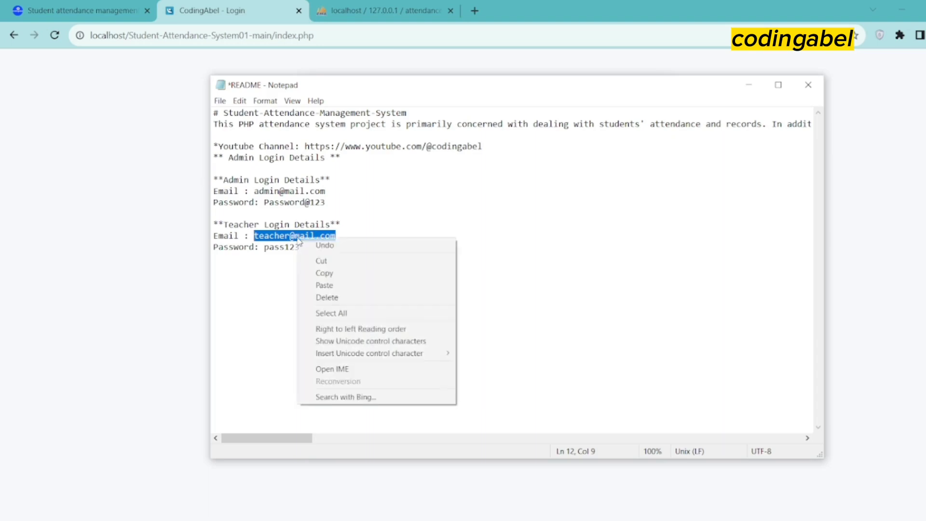
left_click(354, 271)
left_click(204, 278)
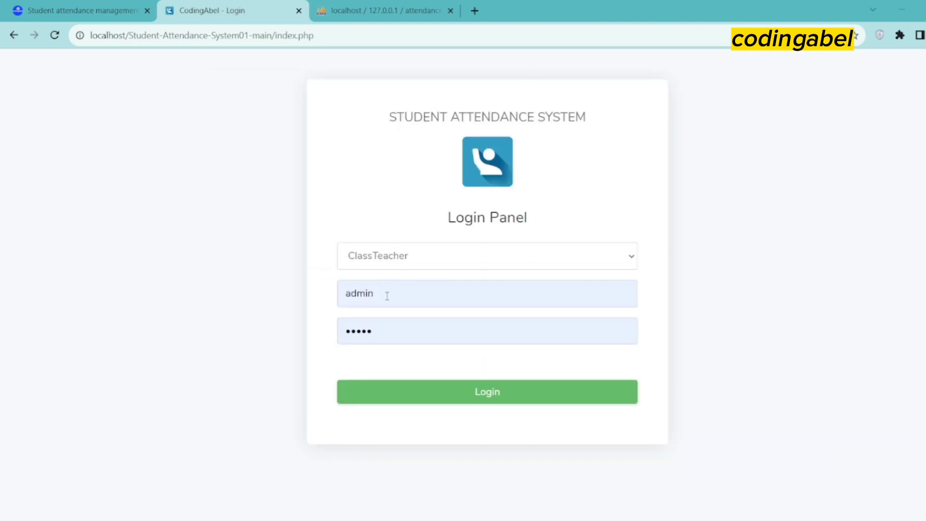
left_click_drag(386, 296, 351, 294)
right_click(346, 294)
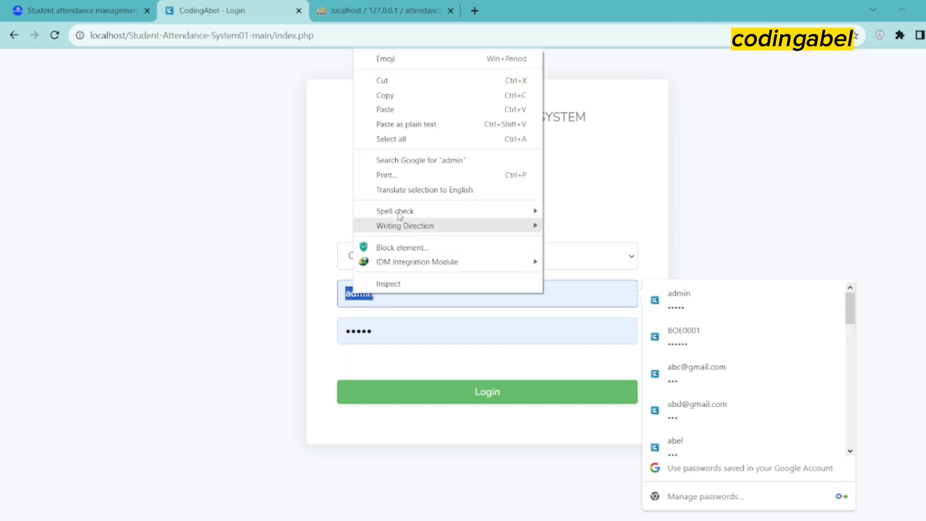
left_click(385, 110)
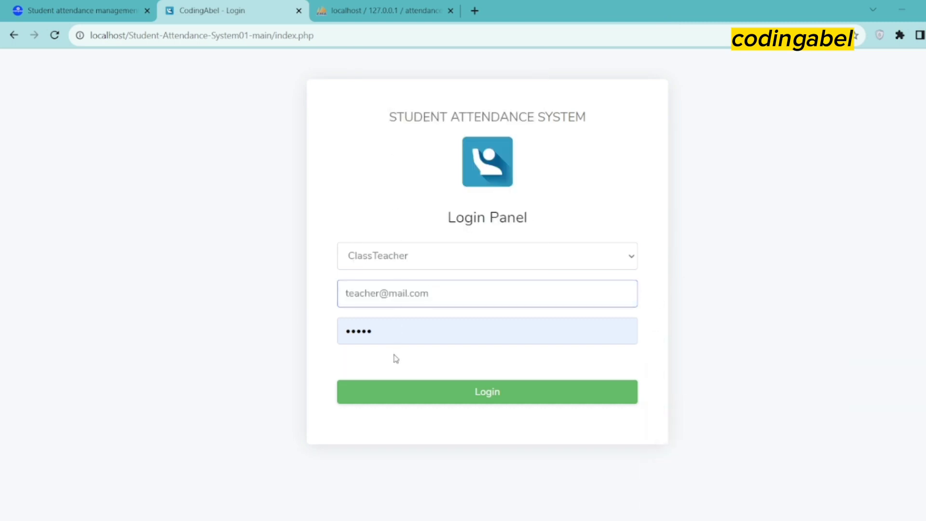
Copy the teacher's password from the README into the Password field and log in
left_click(348, 7)
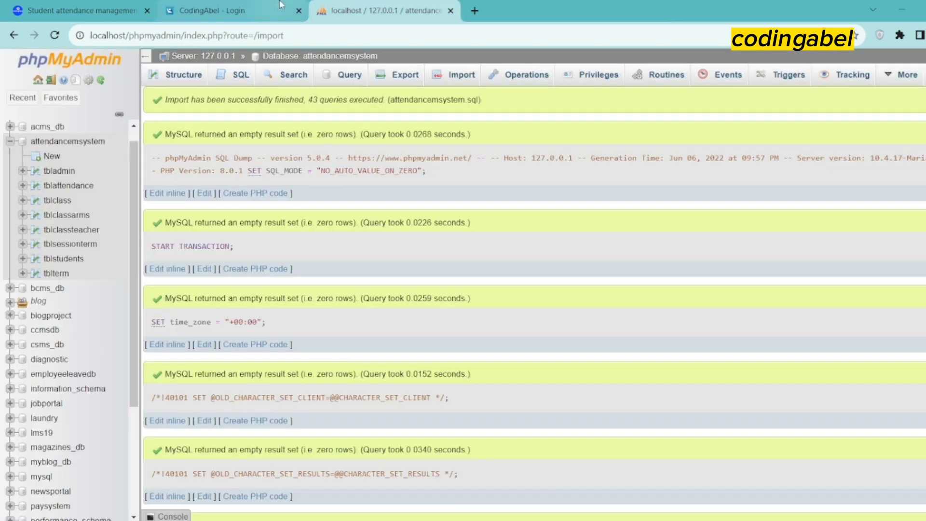
left_click(275, 8)
left_click(531, 516)
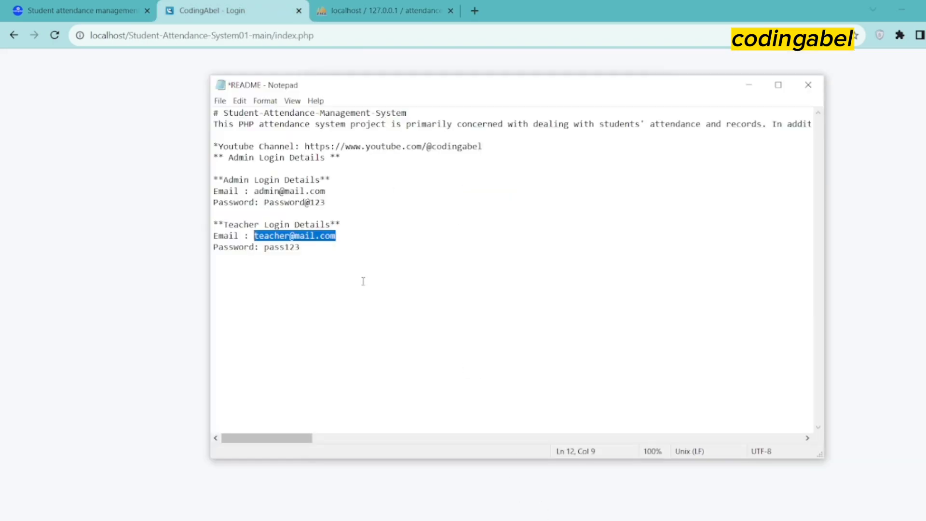
double_click(280, 246)
right_click(280, 247)
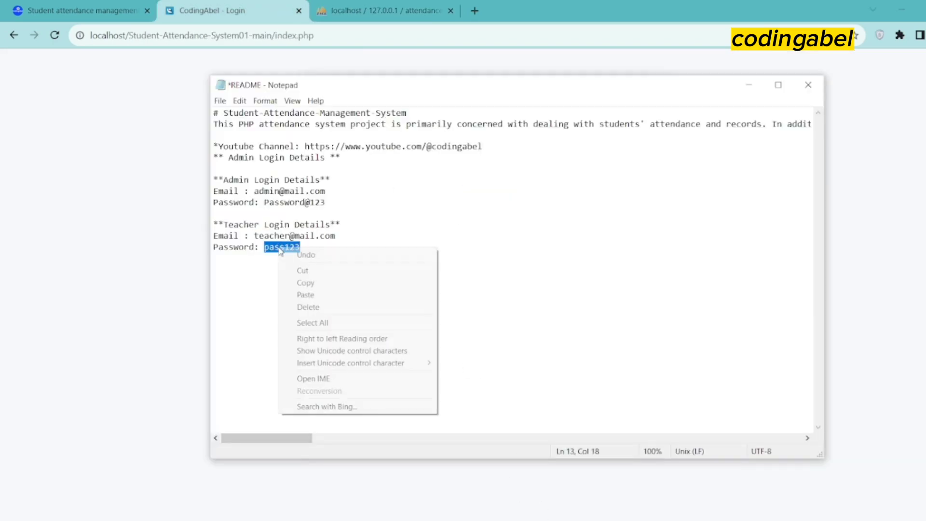
left_click(308, 283)
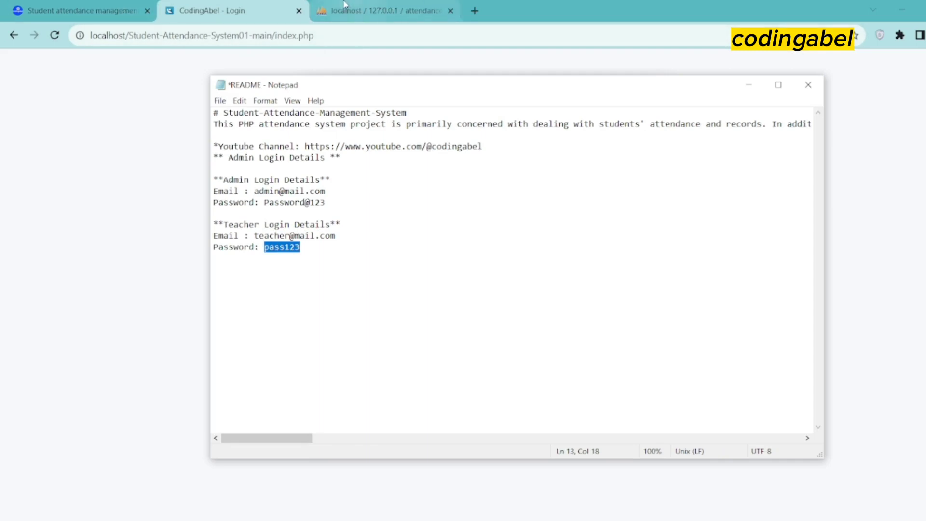
left_click(95, 145)
left_click(401, 331)
left_click_drag(401, 331, 341, 328)
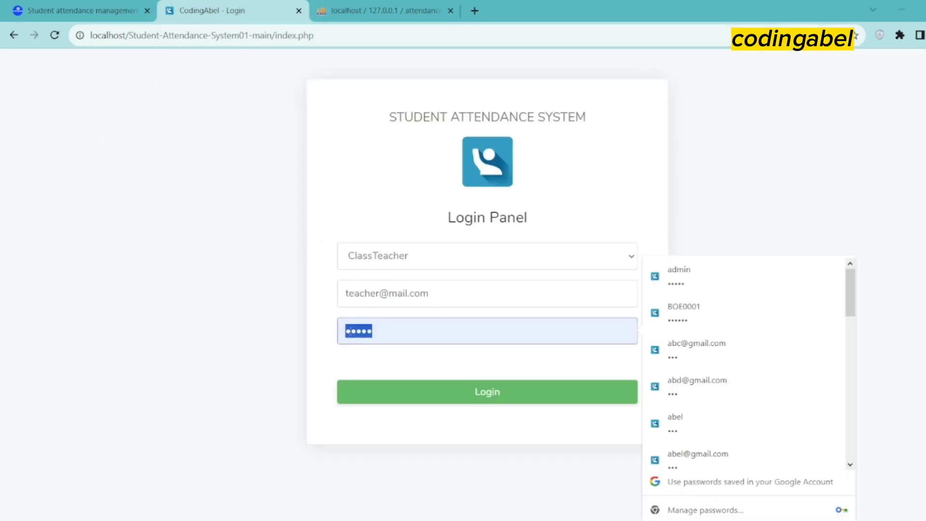
right_click(361, 334)
left_click(392, 163)
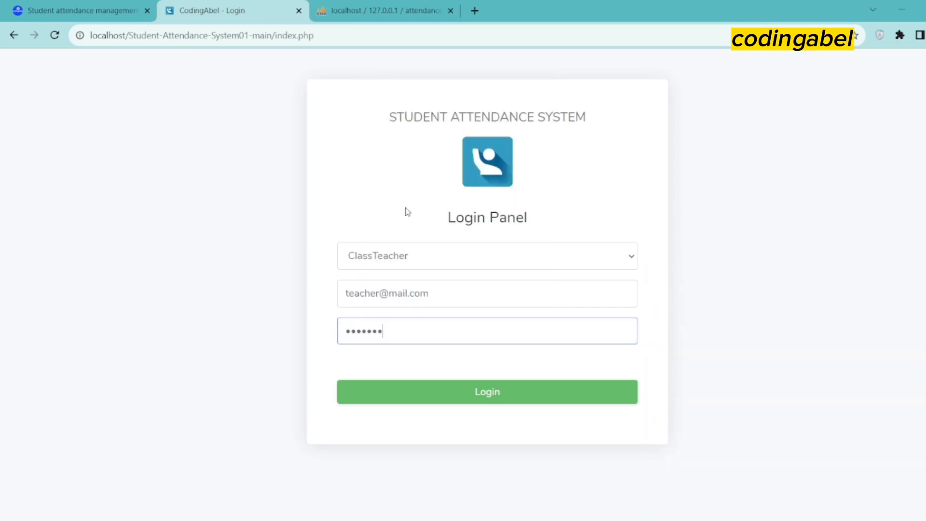
left_click(435, 392)
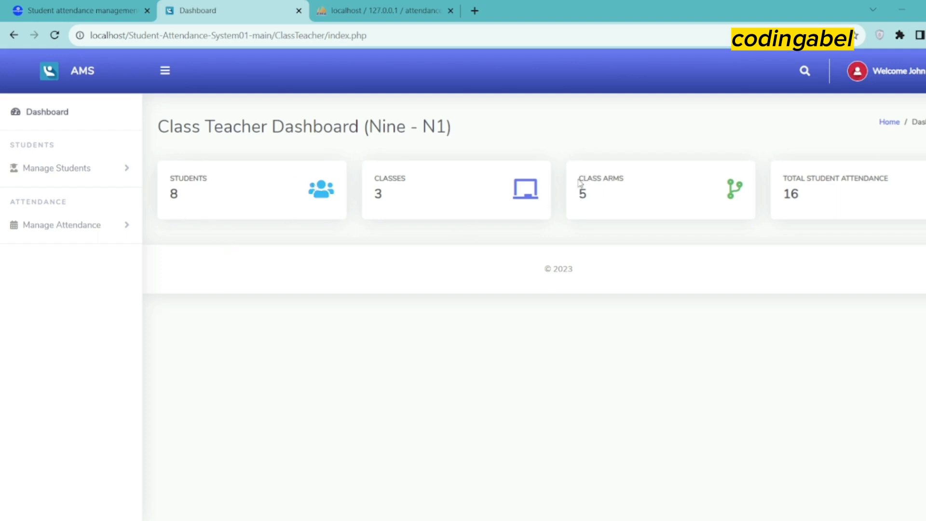
Highlight the dashboard counts: 5 class arms and 16 total student attendance records
left_click_drag(579, 180, 620, 190)
left_click(648, 211)
left_click_drag(785, 177, 882, 189)
left_click(652, 218)
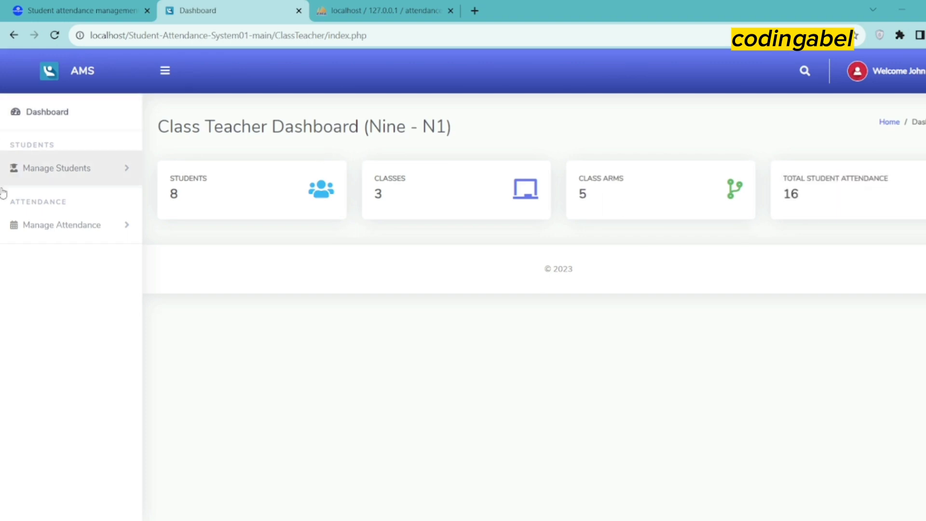
View the list of all 8 Nine - N1 students, AMS110 to AMS161
left_click(113, 172)
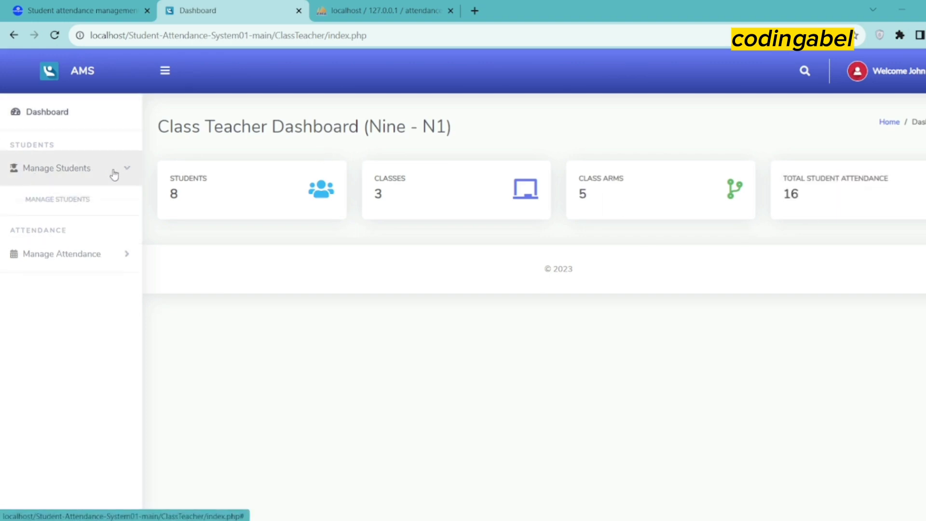
left_click(38, 227)
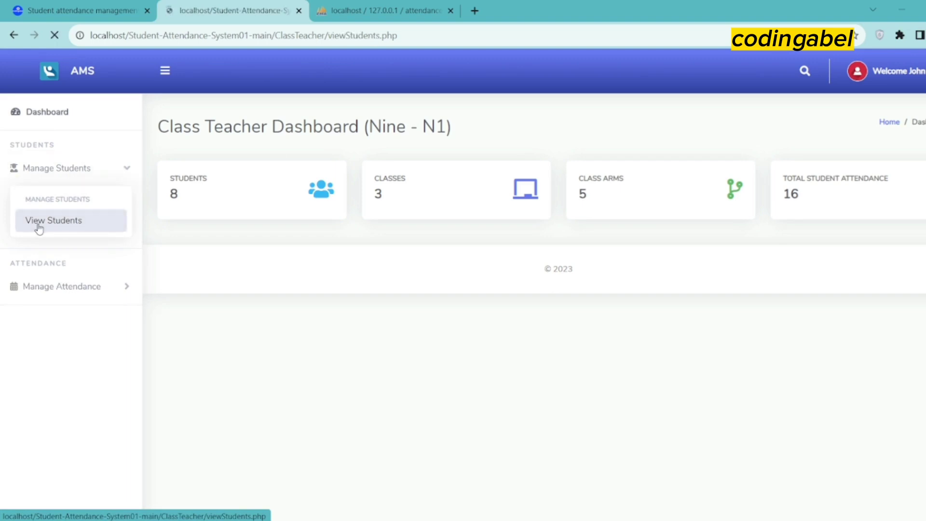
scroll(309, 319, "down", 1)
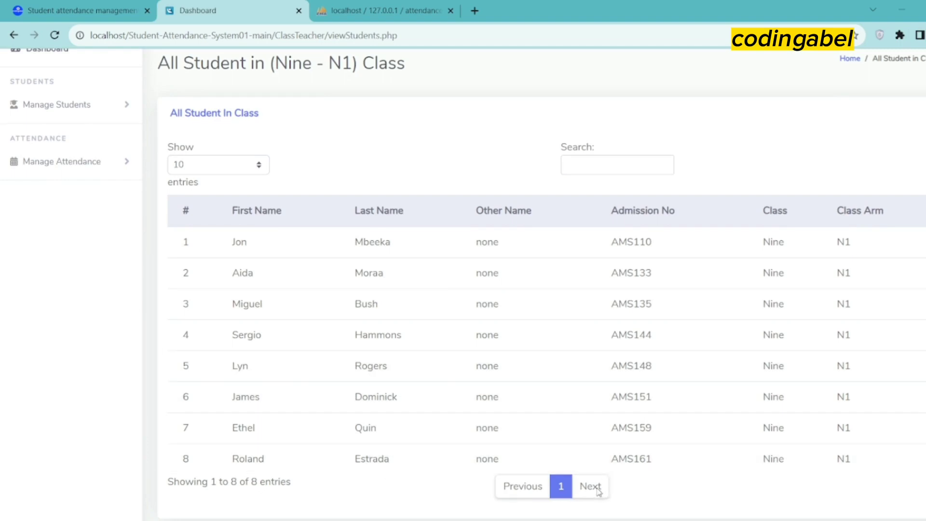
scroll(455, 420, "down", 1)
scroll(439, 414, "up", 2)
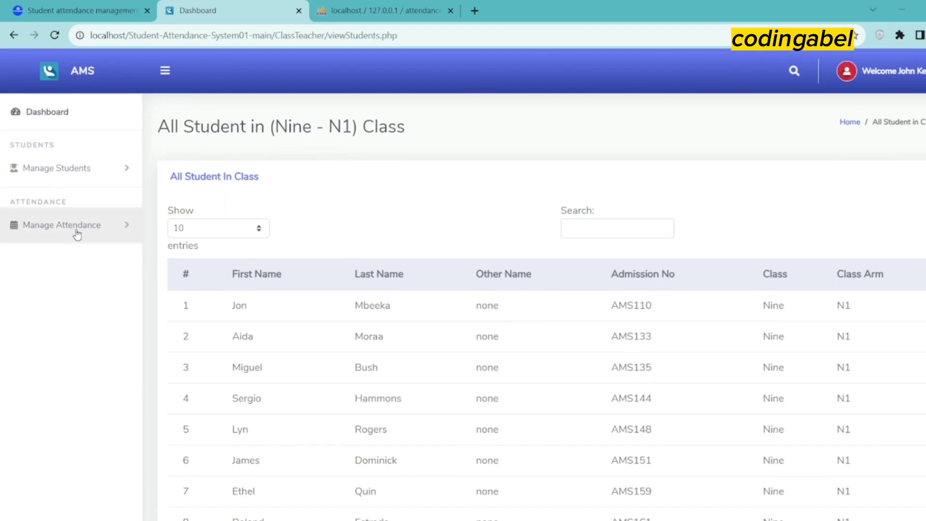
left_click(134, 231)
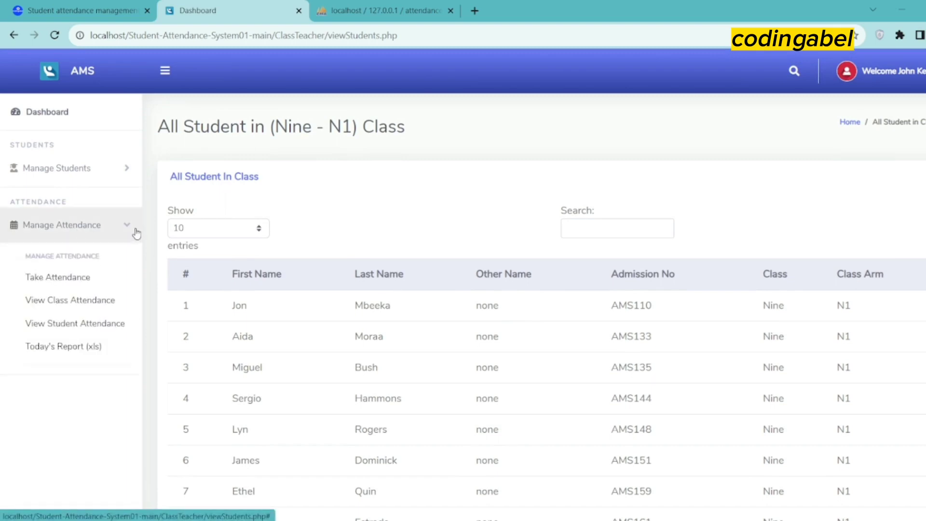
Take today's Nine - N1 attendance, marking students in rows 1, 3, 4, 7 and 8 present
left_click(68, 279)
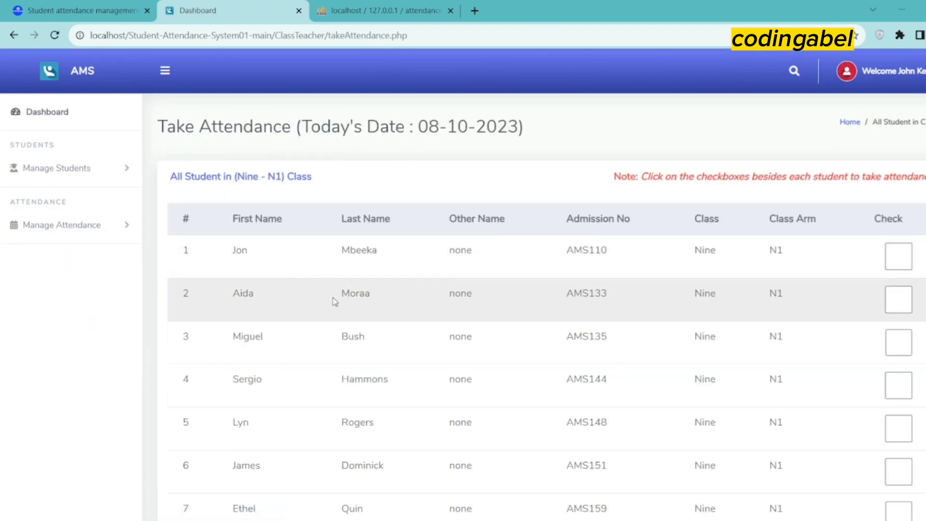
scroll(521, 332, "down", 2)
scroll(682, 337, "up", 2)
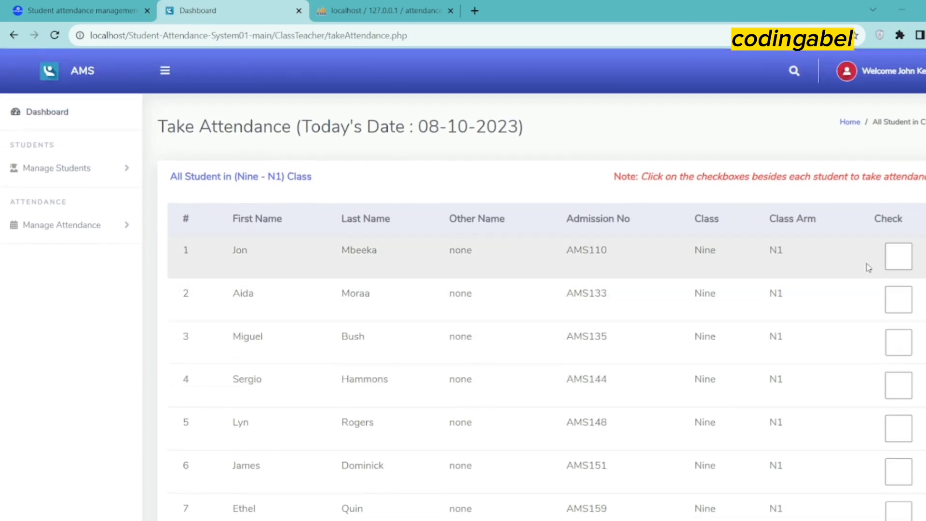
scroll(765, 331, "down", 1)
scroll(854, 262, "up", 1)
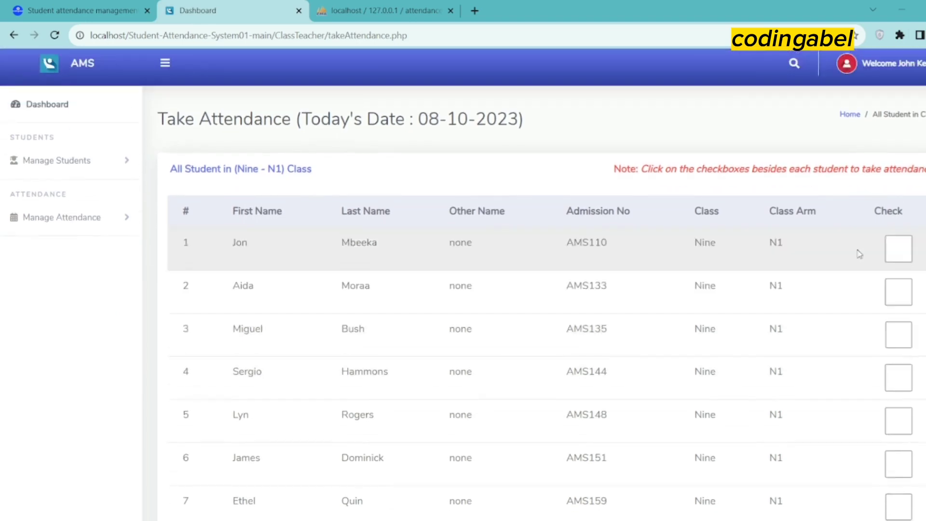
left_click(901, 260)
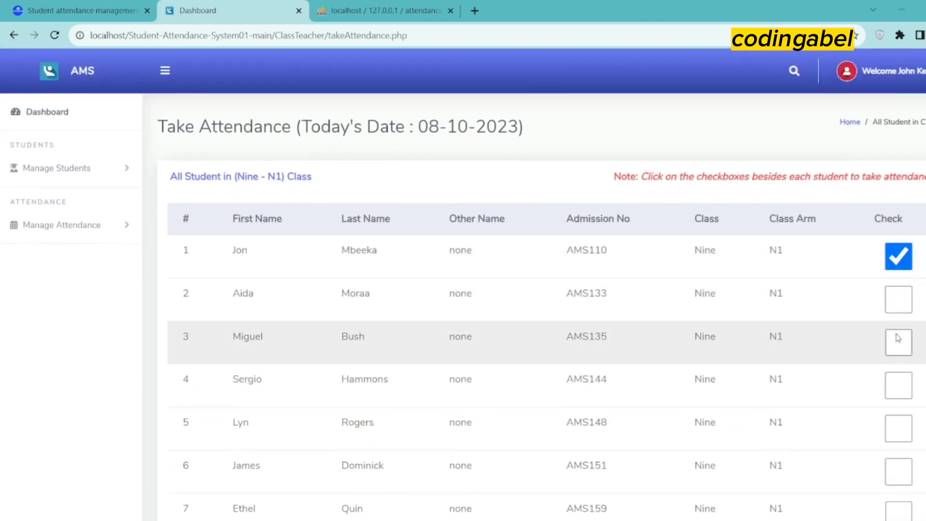
left_click(897, 343)
left_click(897, 385)
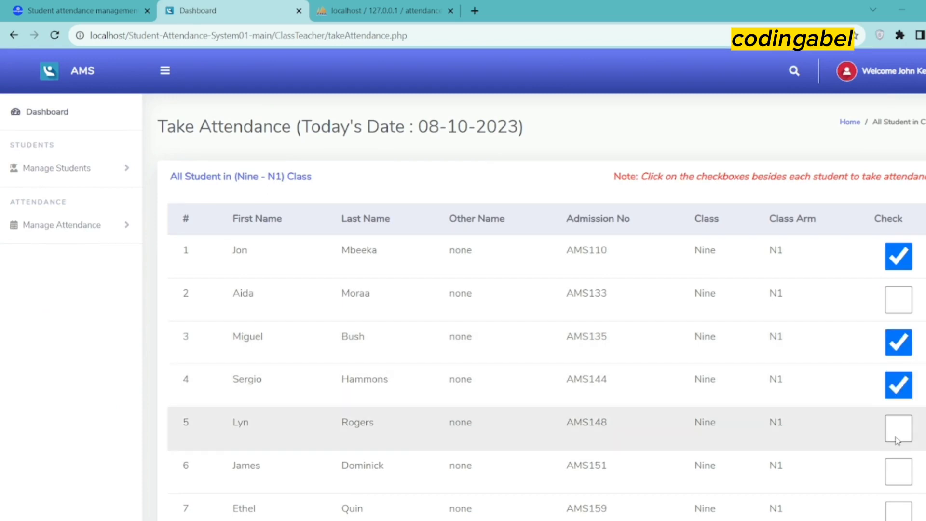
scroll(896, 447, "down", 1)
left_click(897, 447)
scroll(898, 435, "down", 2)
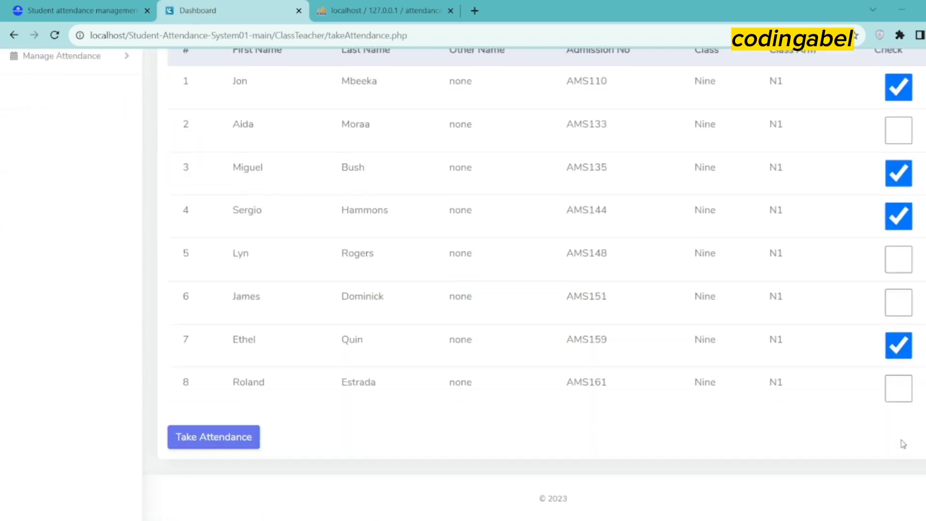
left_click(900, 385)
left_click(241, 437)
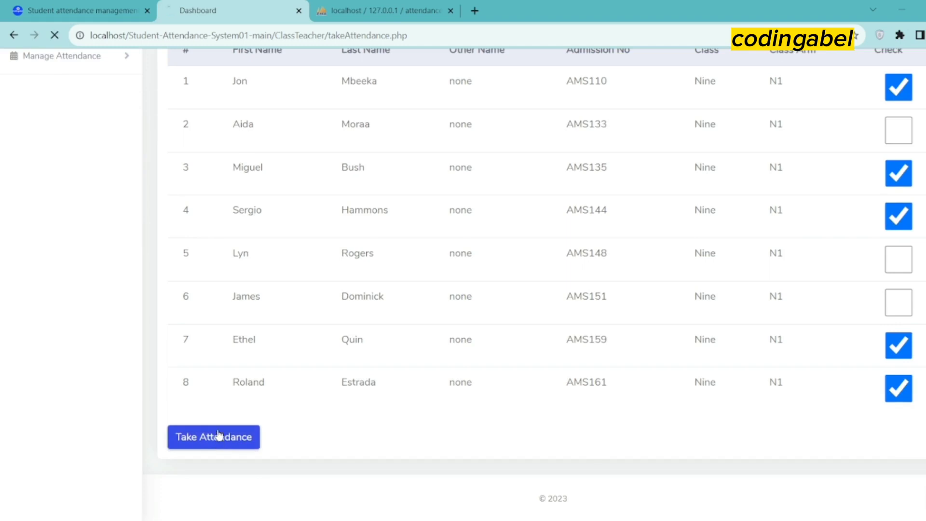
Highlight the 'Attendance Taken Successfully!' message and class heading, then go to View Class Attendance
left_click_drag(181, 219, 333, 239)
left_click_drag(231, 178, 351, 190)
left_click(357, 190)
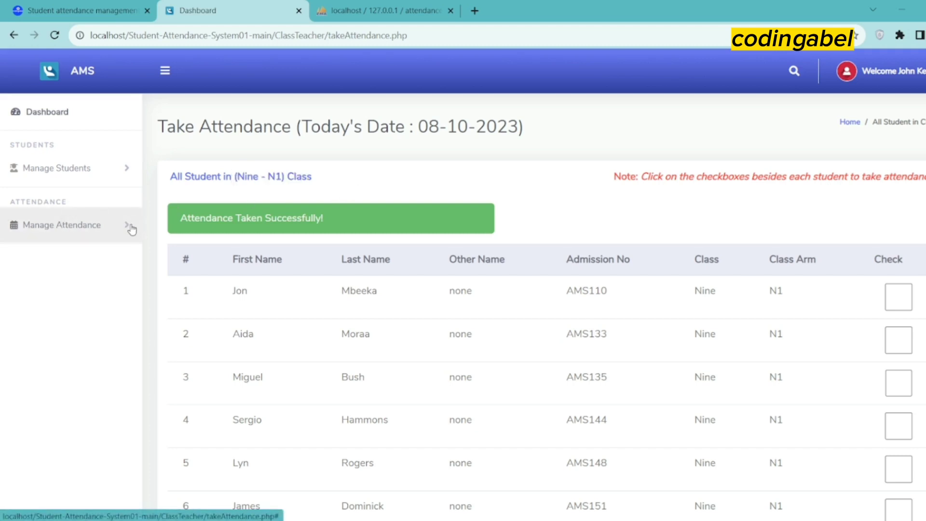
left_click(128, 227)
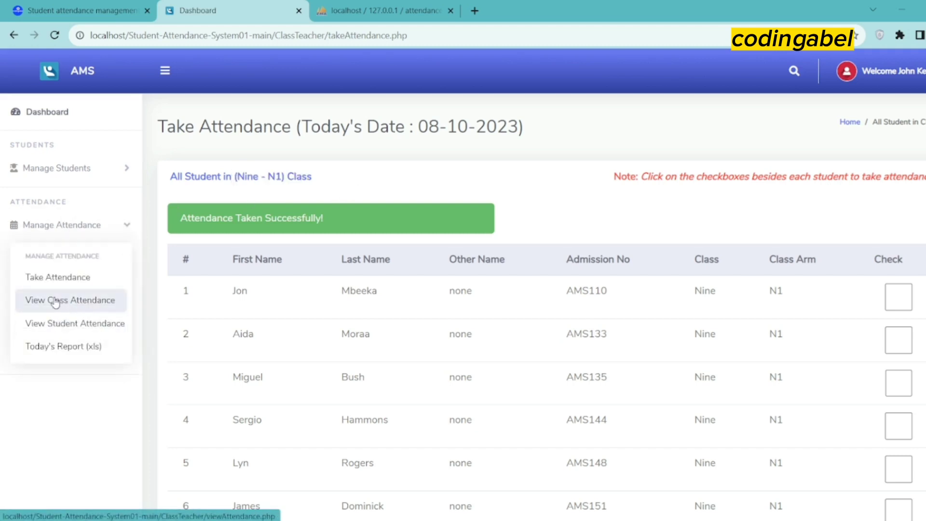
left_click(56, 301)
Enter 08/10/2023 as the date and list the Nine - N1 class attendance
scroll(404, 324, "down", 2)
scroll(384, 316, "up", 2)
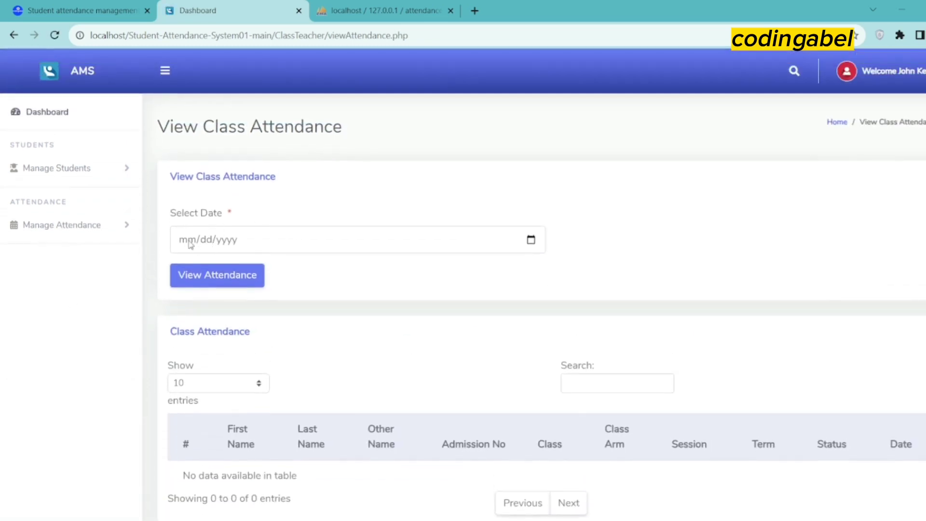
left_click(191, 244)
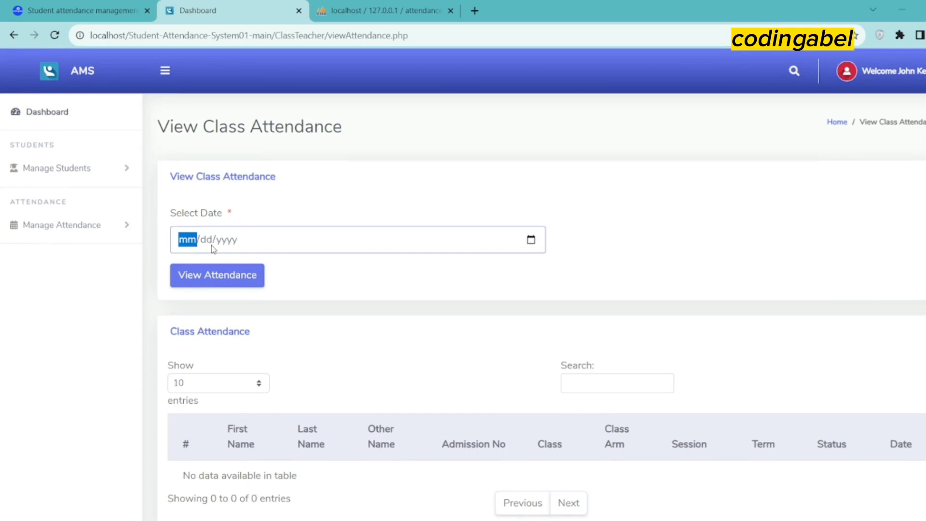
type("1")
key("BackSpace")
type("08/")
type("10/000")
type("2")
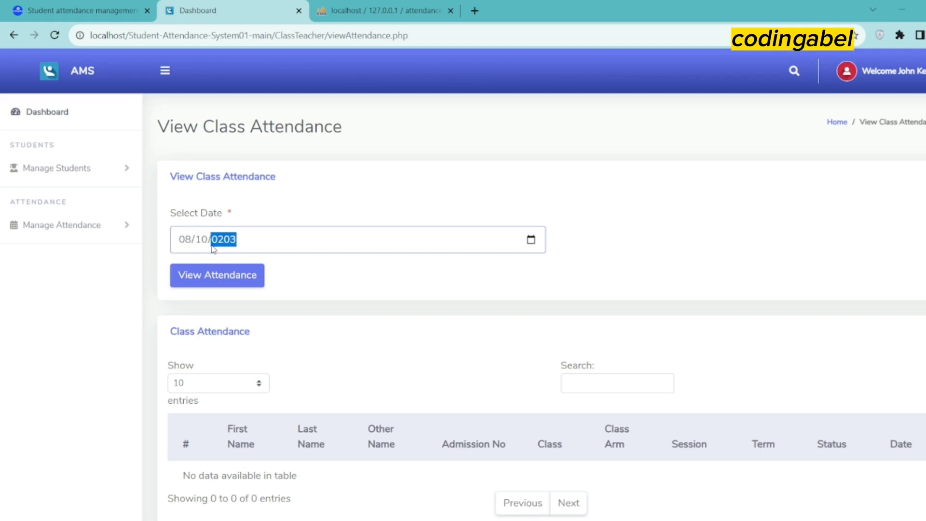
key("BackSpace")
type("23")
left_click(206, 270)
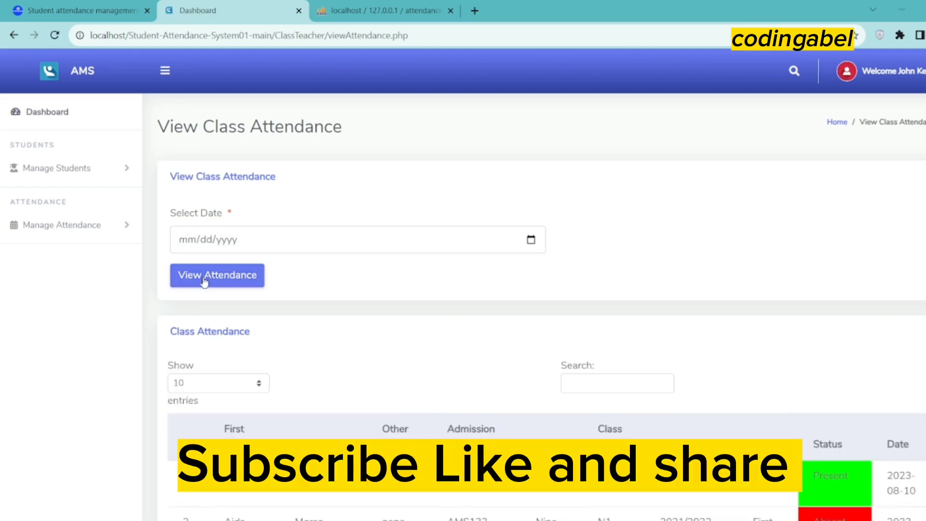
Review the eight students' results, highlighting row 2's Absent and row 3's Present statuses
scroll(279, 386, "down", 1)
scroll(282, 404, "down", 6)
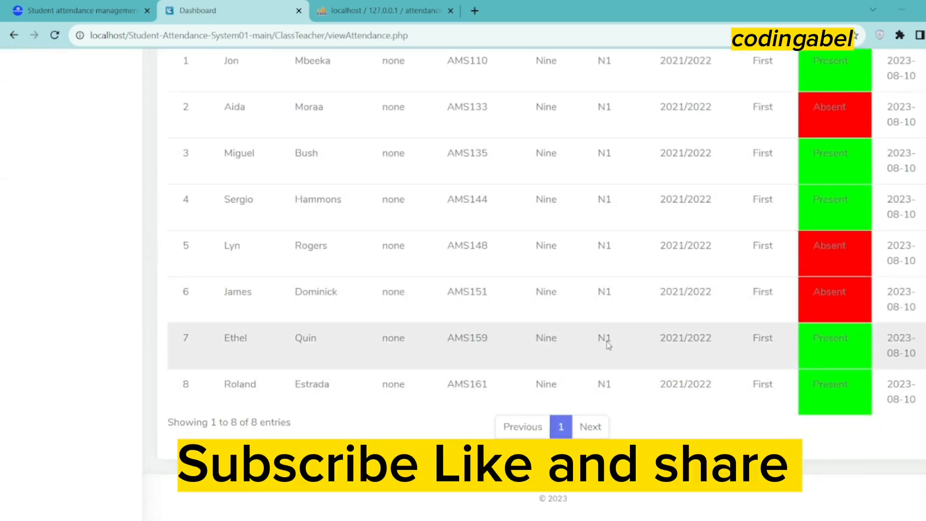
scroll(794, 336, "up", 3)
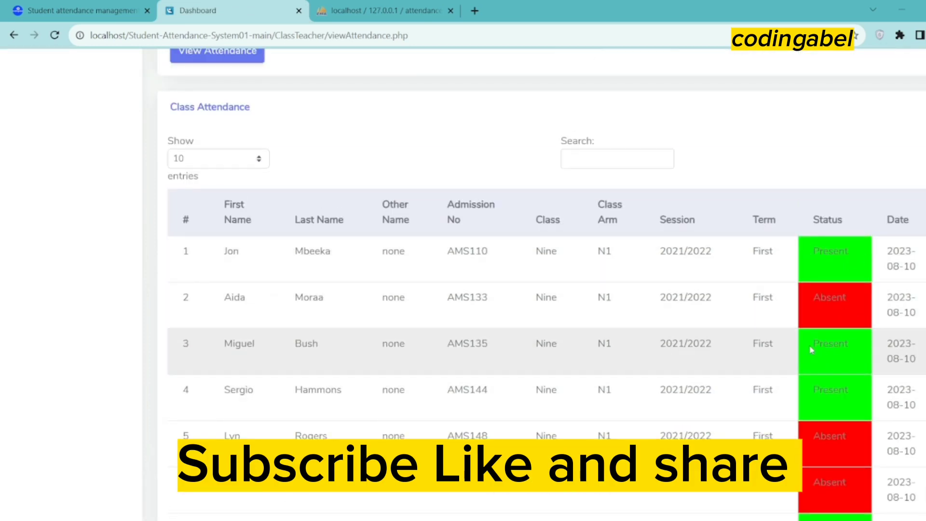
double_click(820, 295)
left_click_drag(840, 344, 820, 344)
scroll(695, 344, "down", 4)
scroll(689, 345, "up", 9)
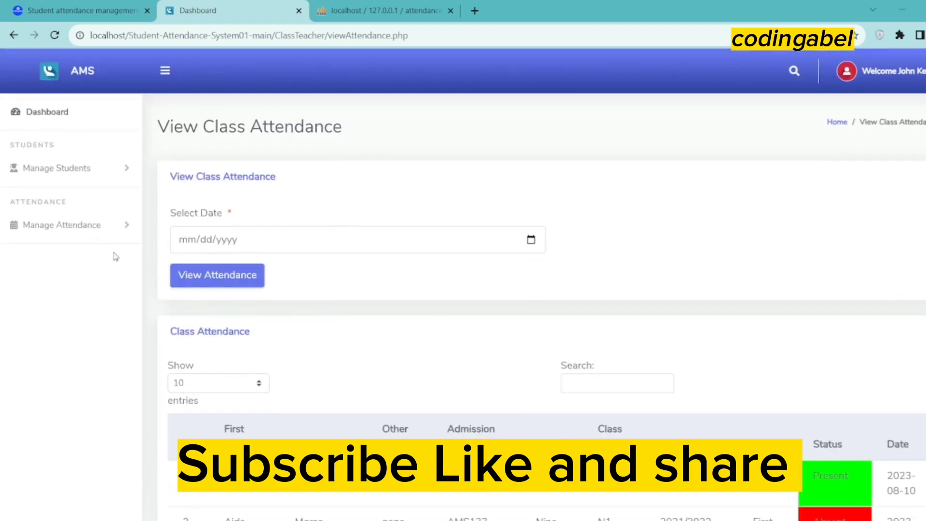
left_click(82, 227)
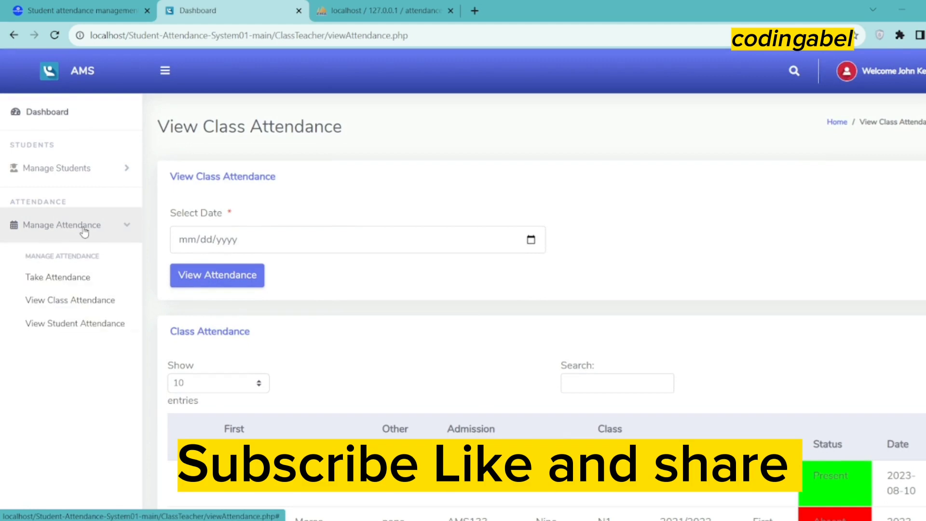
List all records of the first student in View Student Attendance, showing three absences
left_click(63, 325)
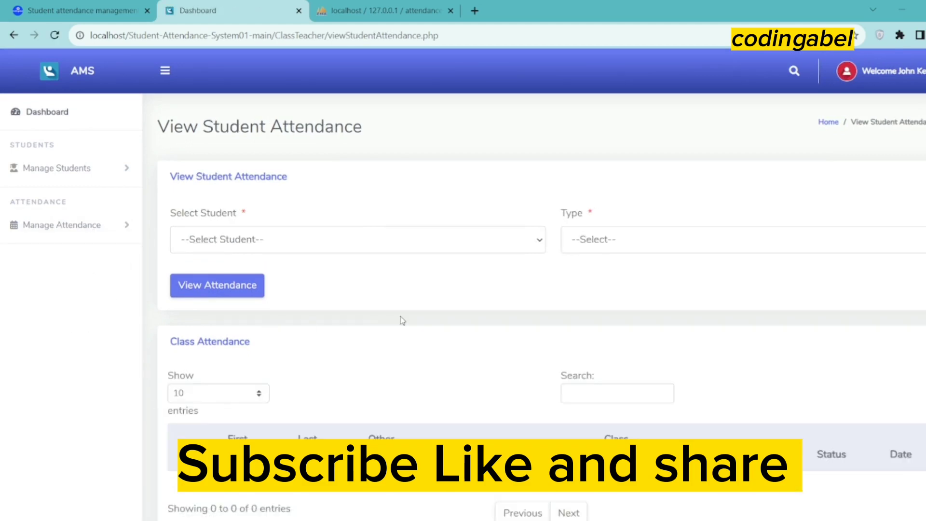
scroll(403, 321, "down", 2)
scroll(368, 322, "up", 1)
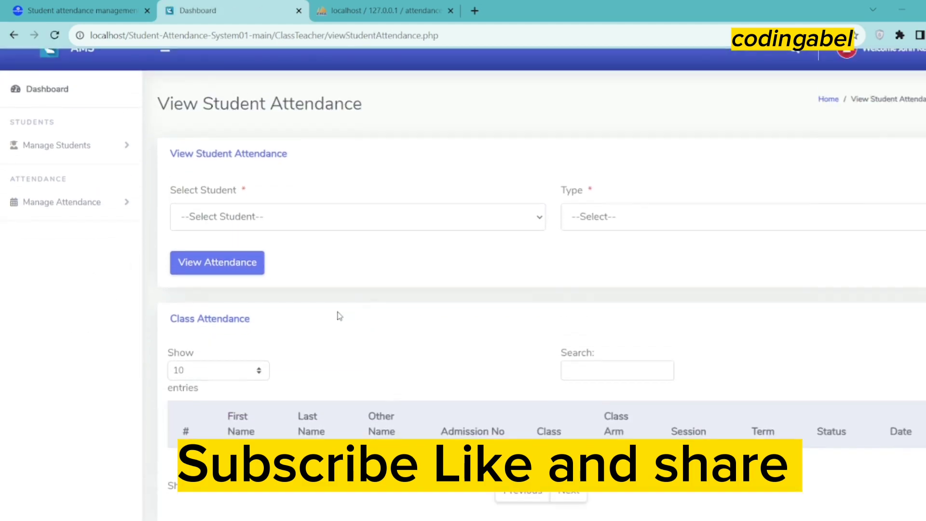
left_click(279, 211)
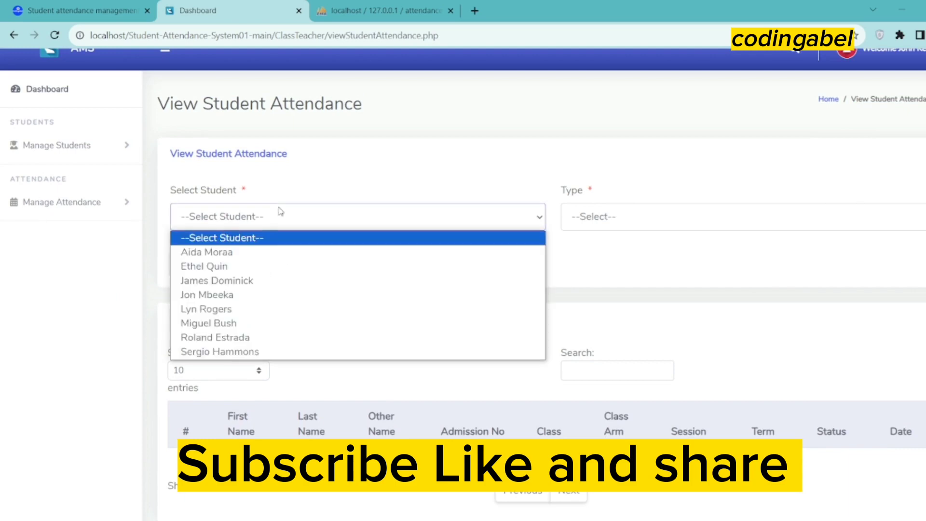
left_click(213, 251)
left_click(592, 218)
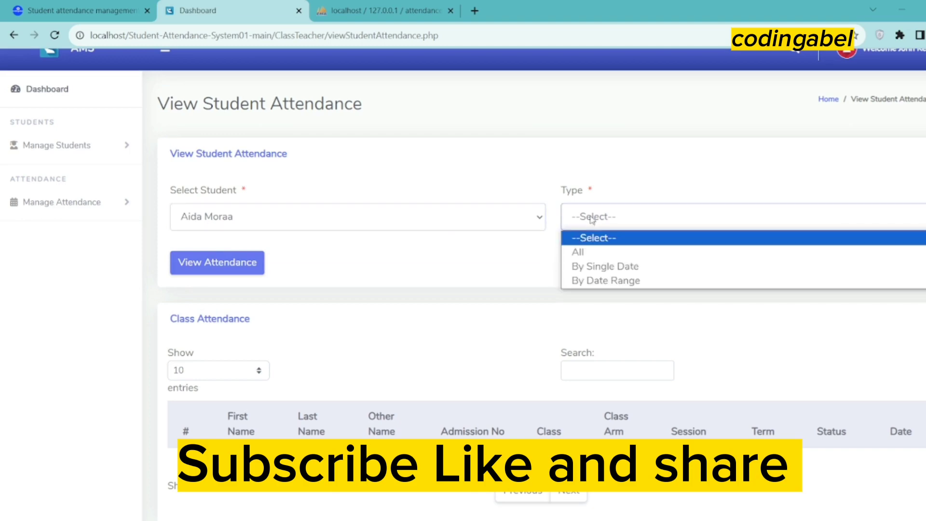
left_click(590, 253)
left_click(259, 252)
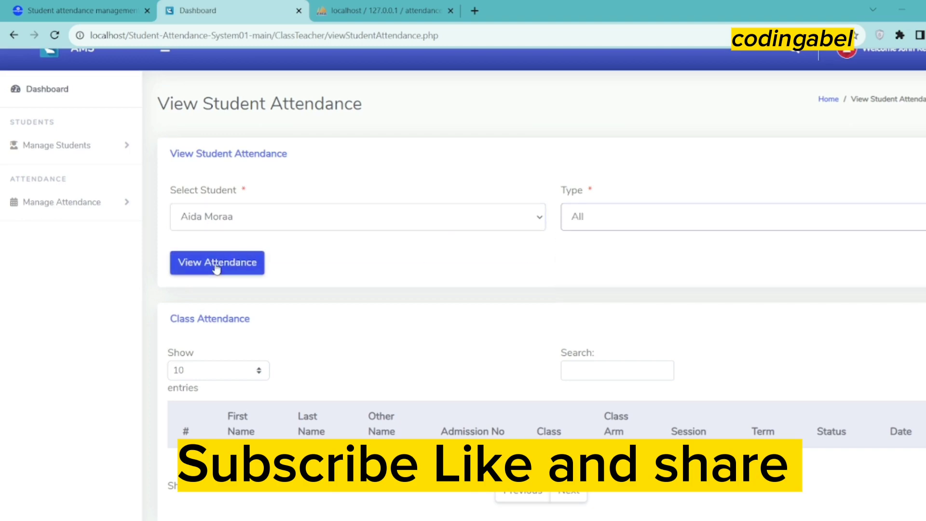
scroll(599, 354, "down", 1)
scroll(599, 355, "down", 2)
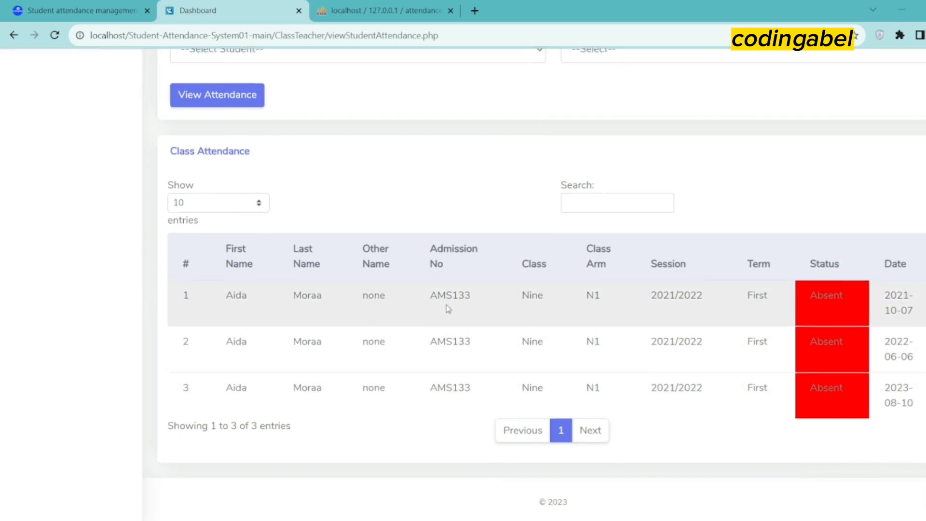
scroll(444, 306, "up", 4)
left_click(111, 223)
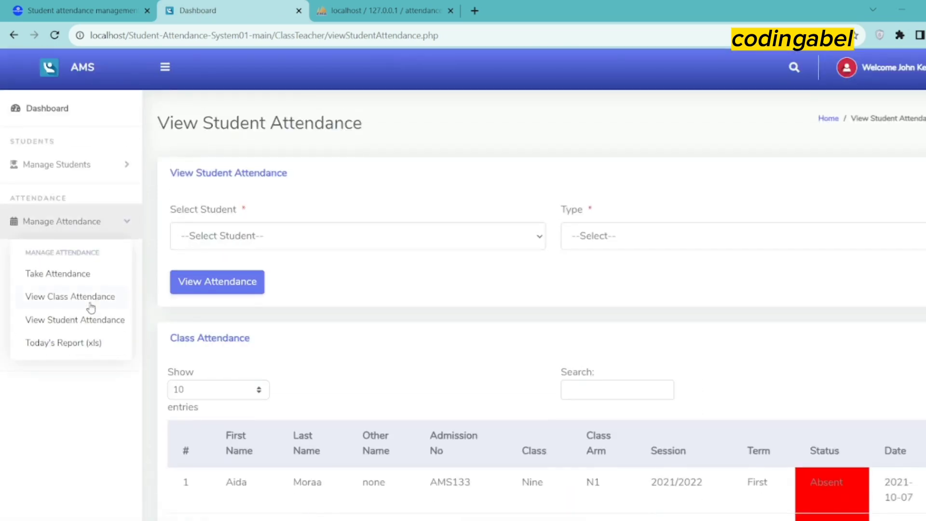
Download Today's Report as Attendance list-report.xls and reveal it in the Downloads folder
left_click(74, 343)
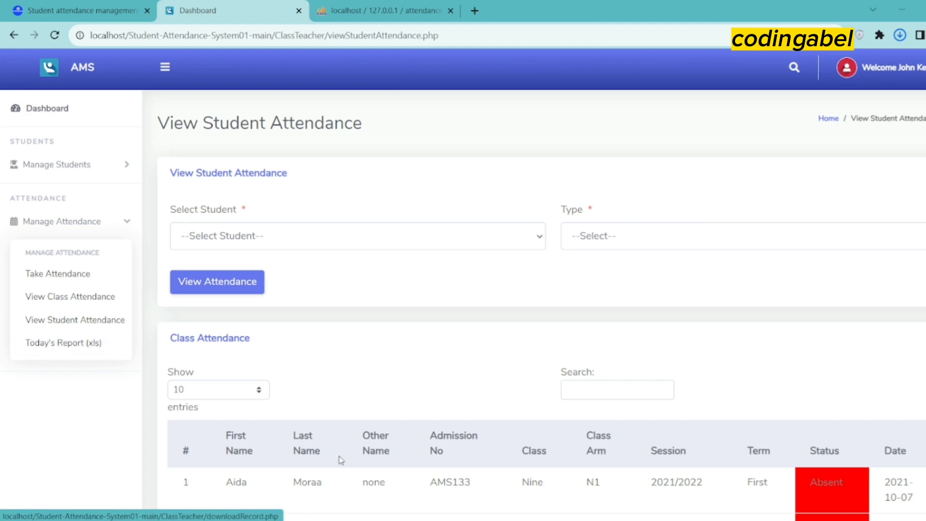
scroll(482, 434, "down", 3)
scroll(463, 407, "up", 3)
left_click(900, 36)
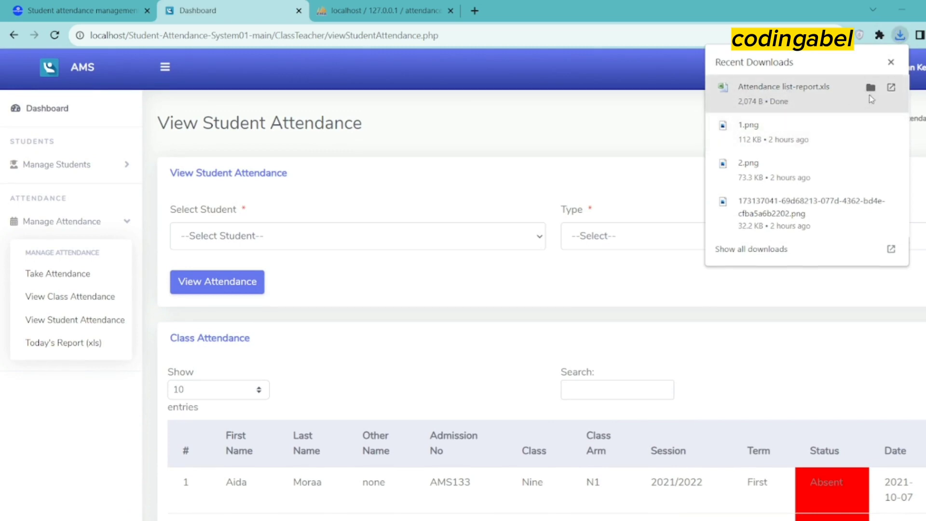
left_click(871, 87)
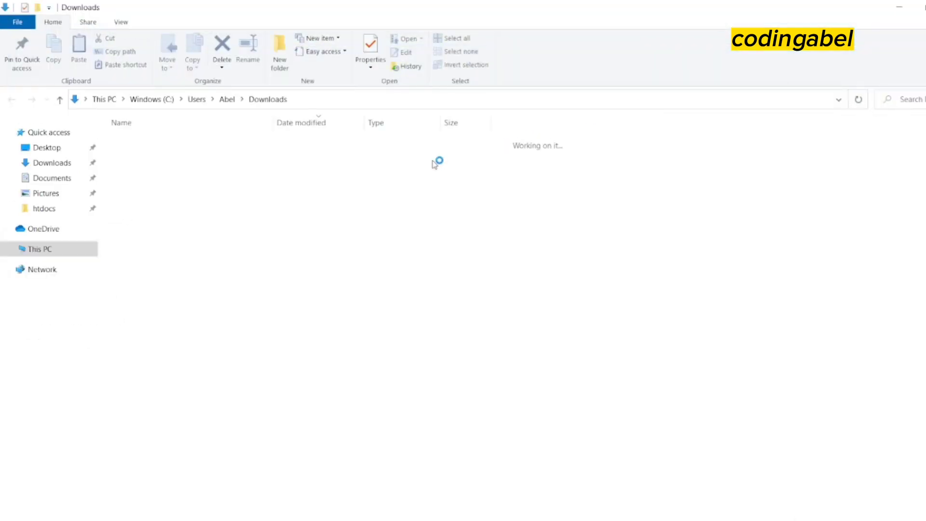
Open Attendance list-report.xls in Excel, accepting the file format warning
double_click(174, 157)
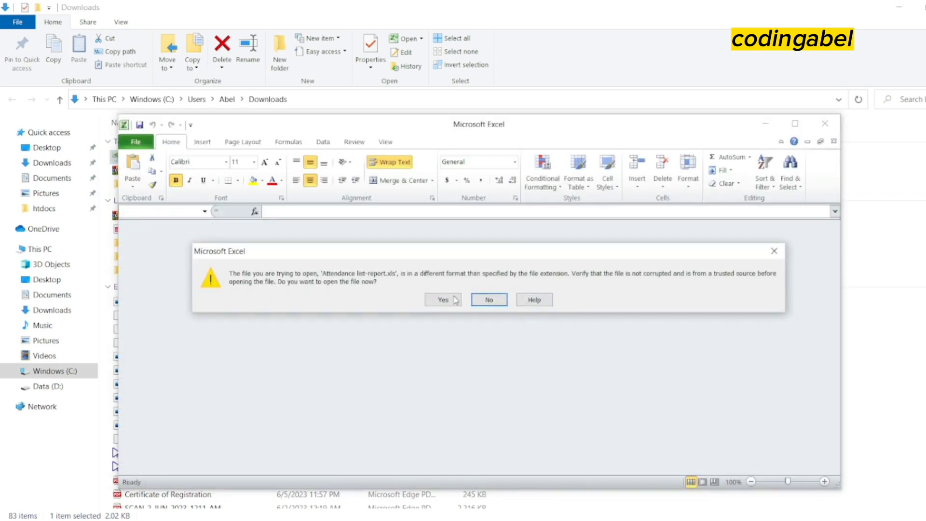
left_click(443, 300)
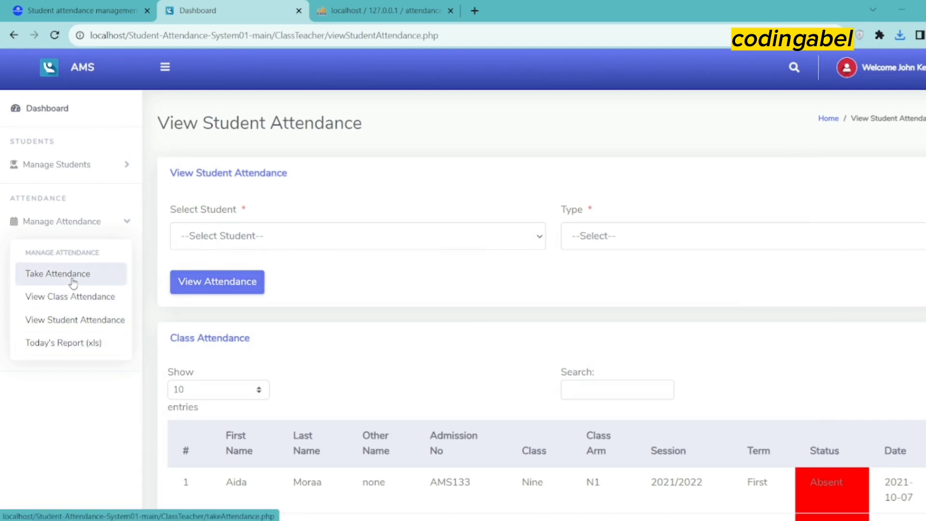
Re-list Nine - N1 attendance for 08/10/2023, then return to the Class Teacher Dashboard
left_click(69, 297)
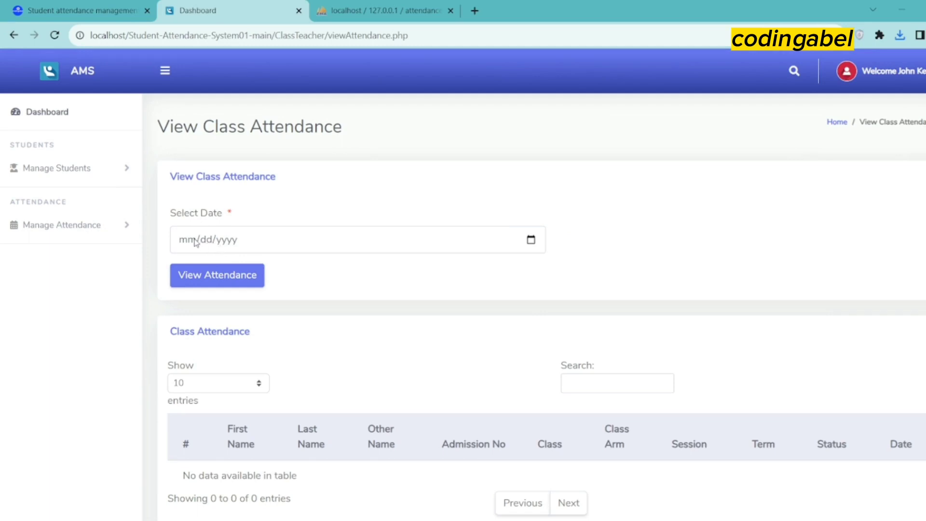
left_click(191, 239)
type("08/")
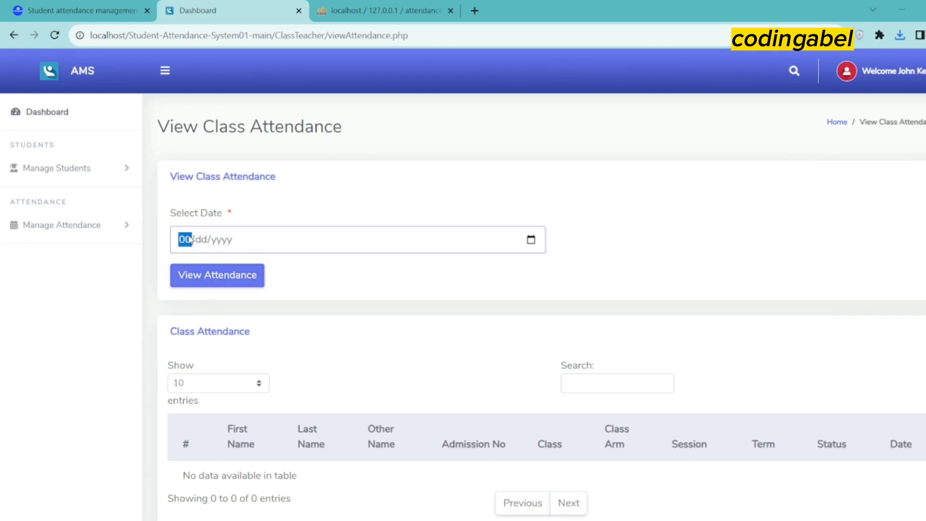
type("10/0020")
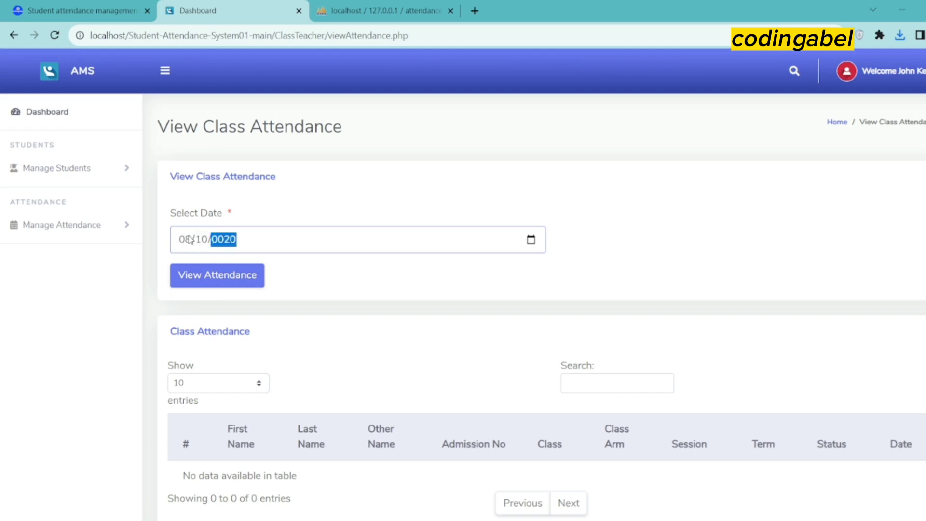
type("3")
left_click(225, 274)
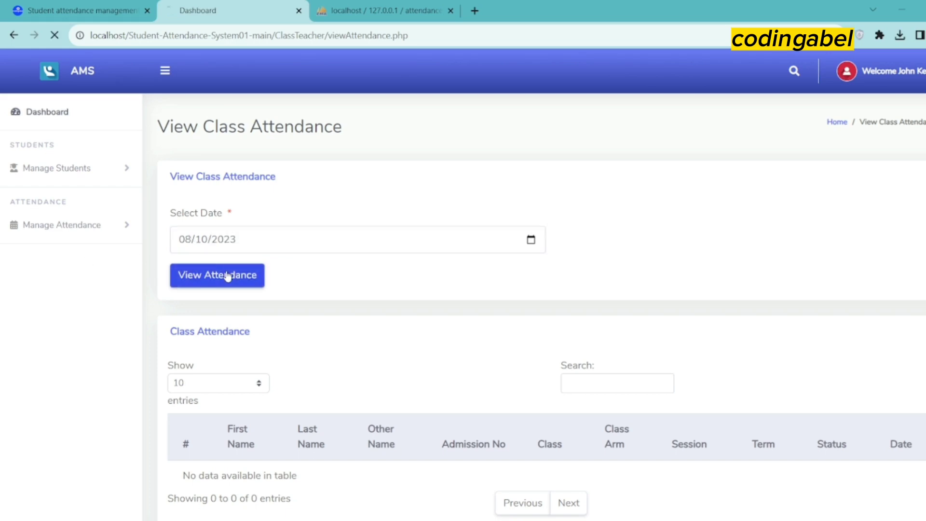
scroll(627, 405, "down", 4)
scroll(710, 410, "down", 5)
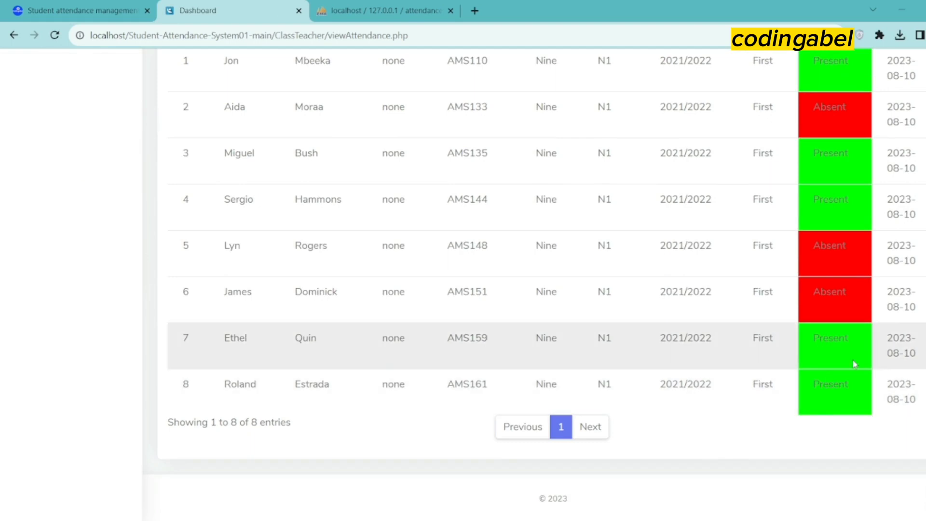
scroll(393, 243, "up", 3)
scroll(393, 244, "up", 5)
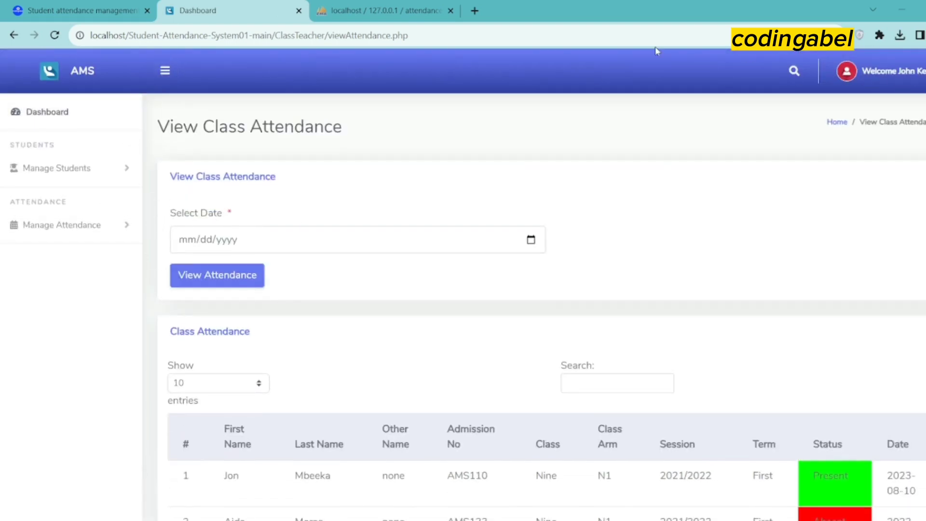
left_click(47, 112)
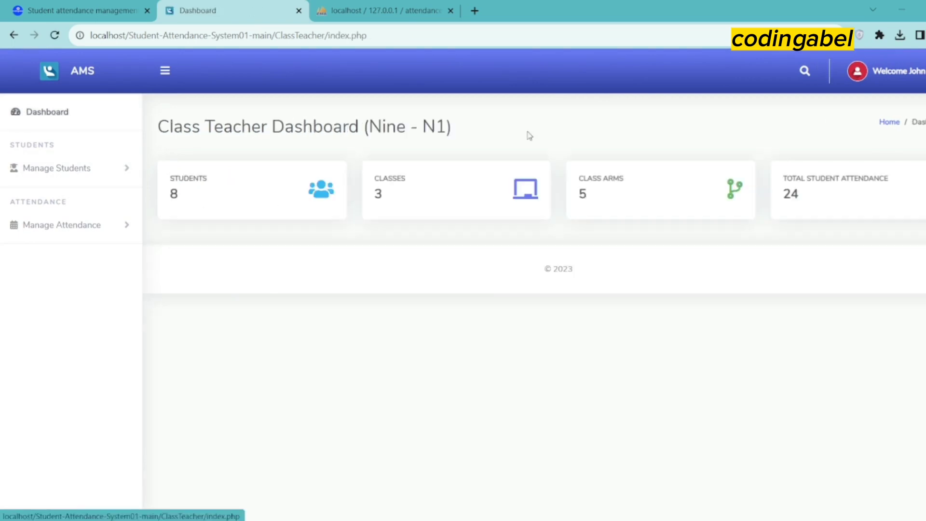